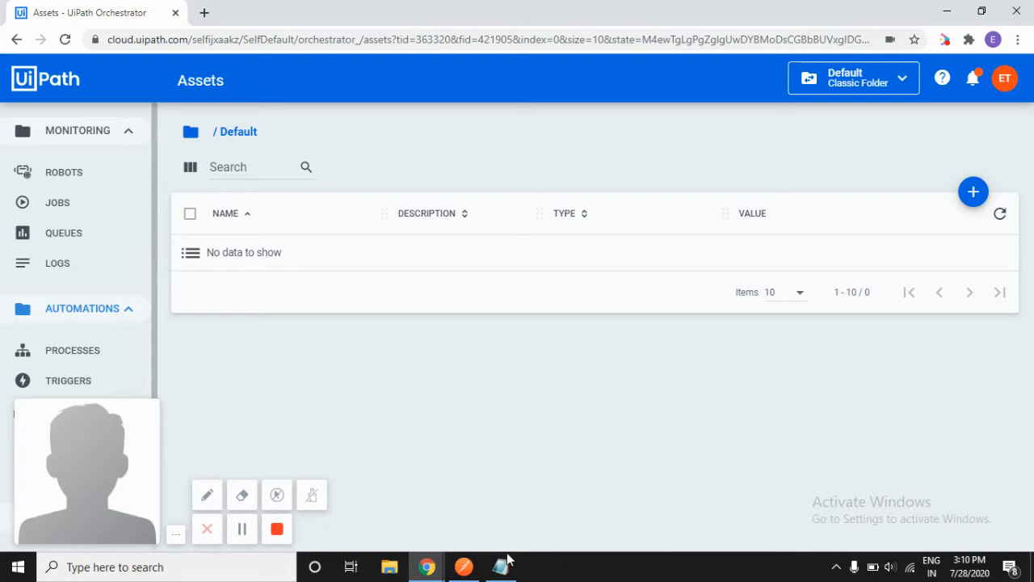
Review the API call notes in Notepad, and view the list of Orchestrator folders from the Assets page in Chrome.
mouse_move(507, 557)
click(502, 567)
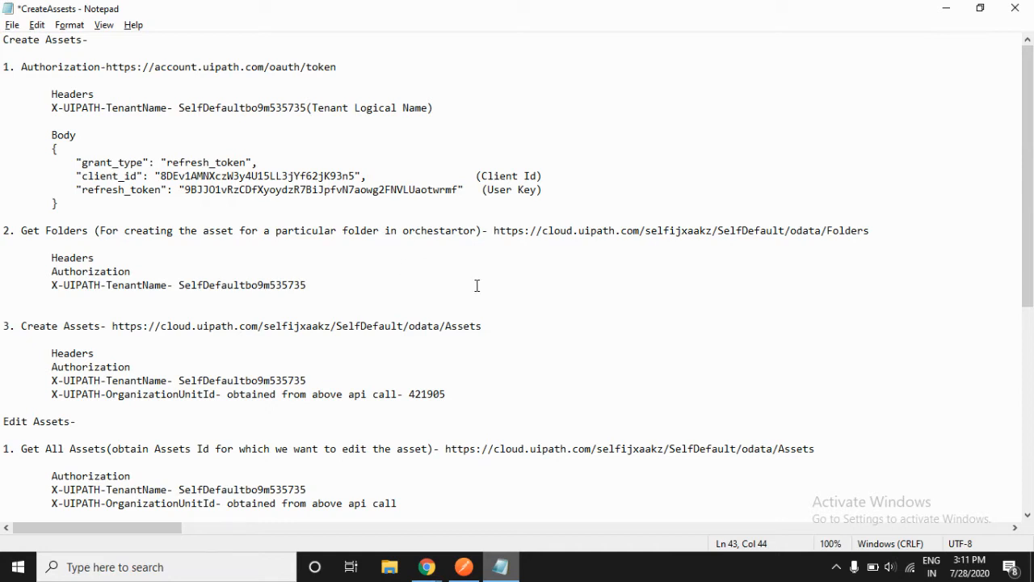
click(427, 568)
click(383, 517)
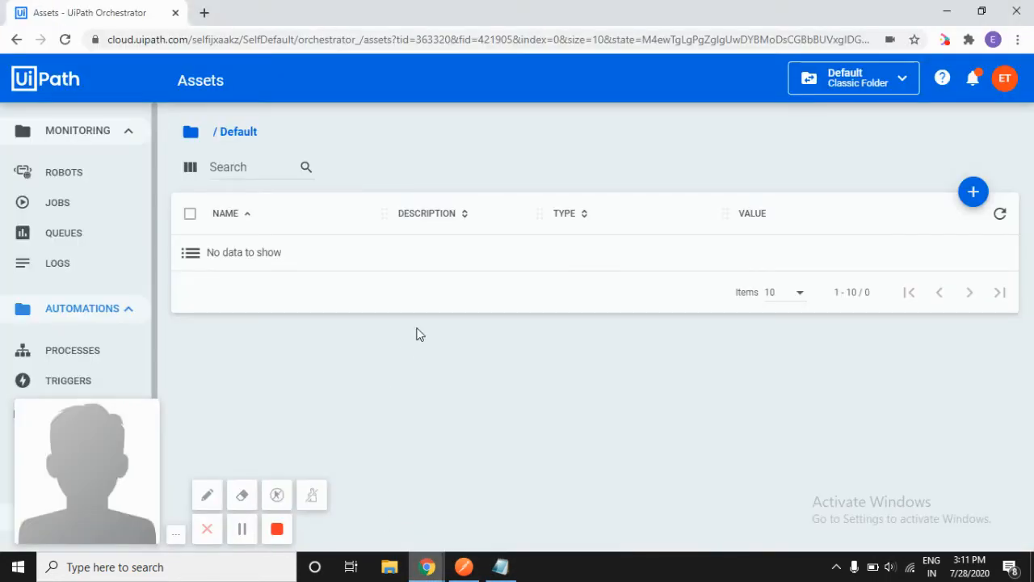
click(229, 140)
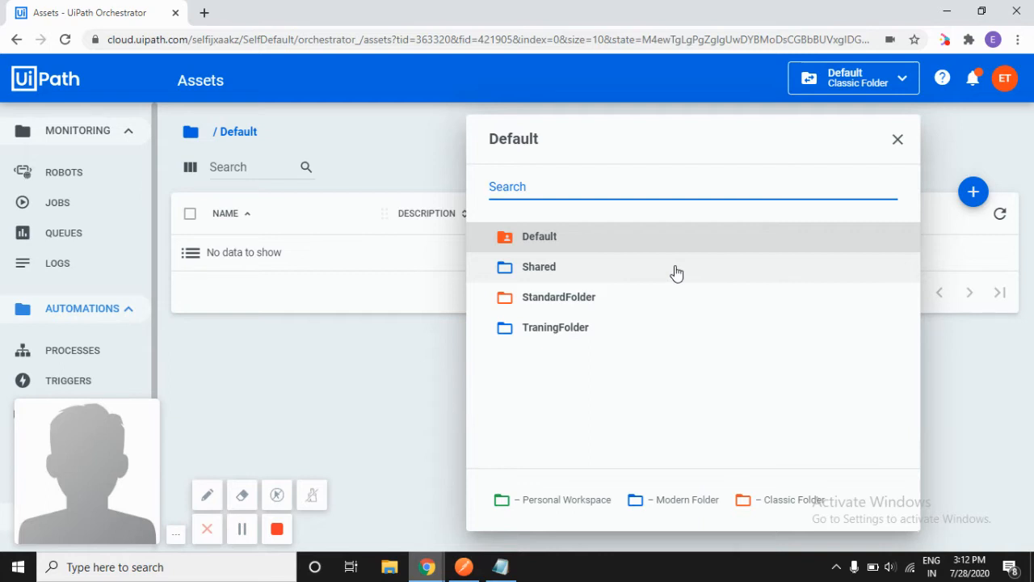
click(898, 142)
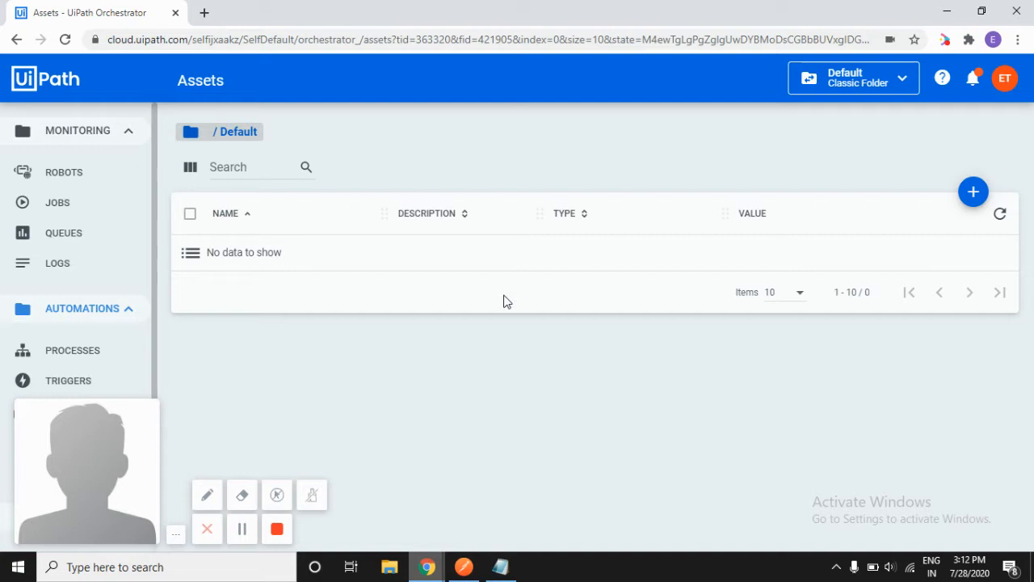
Switch to Postman and create a new request that uses the POST method.
click(469, 569)
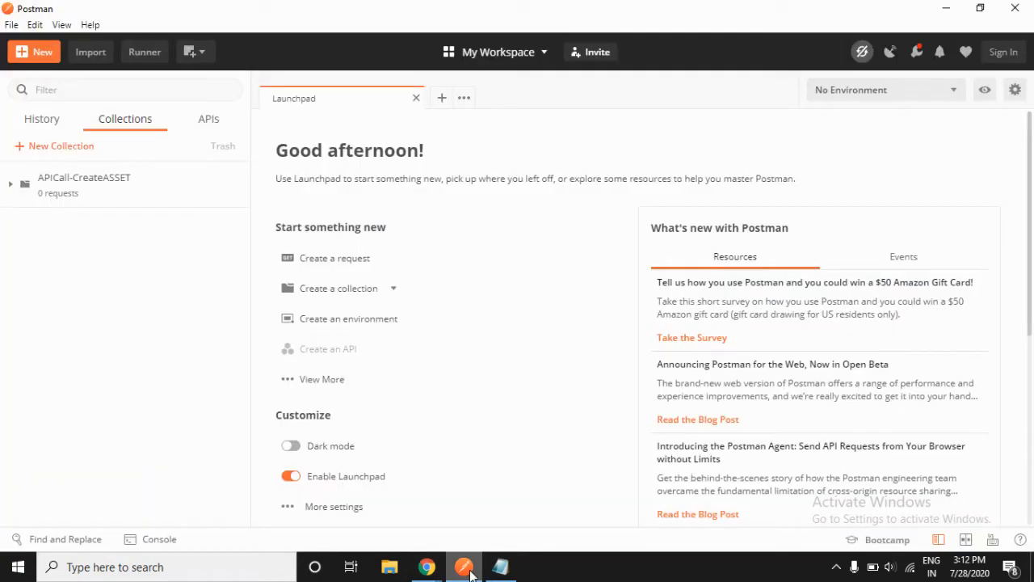
click(445, 101)
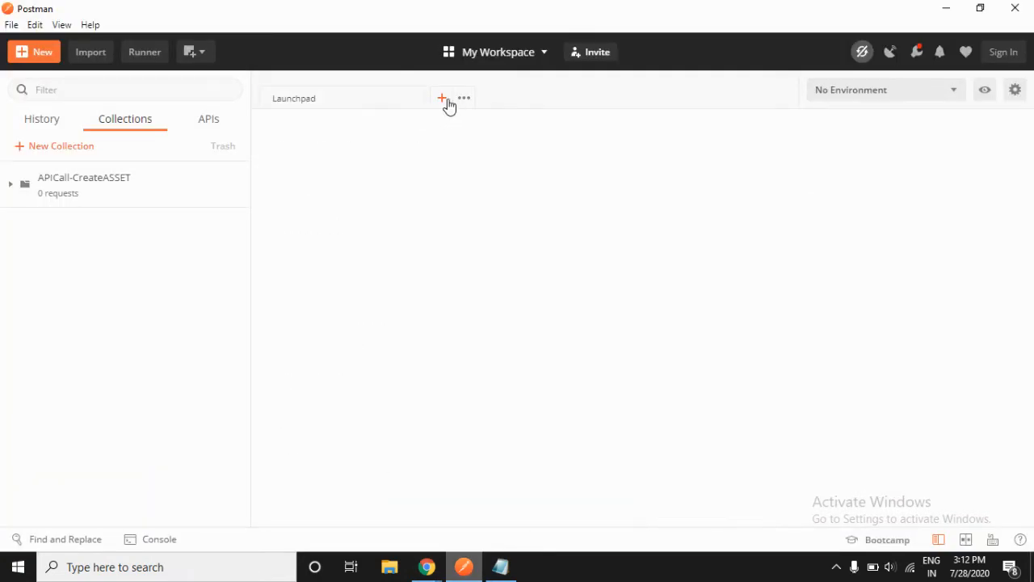
click(340, 165)
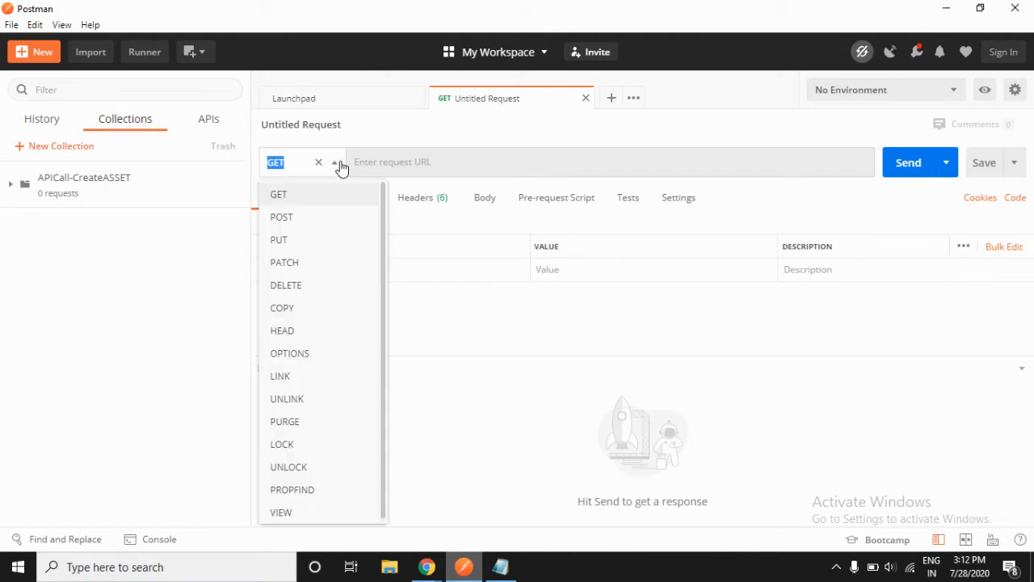
click(284, 217)
click(391, 162)
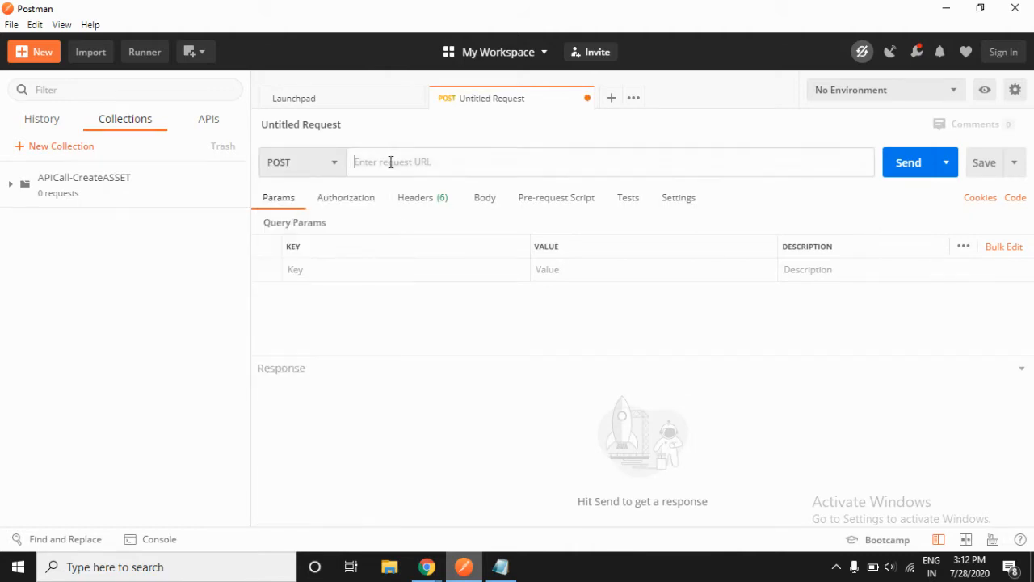
click(501, 567)
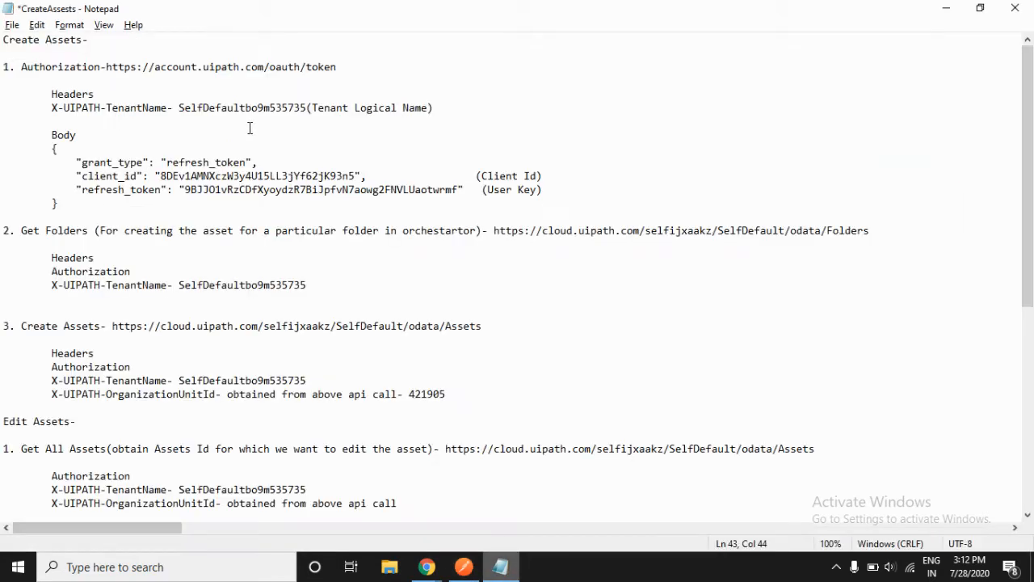
drag(339, 68, 109, 65)
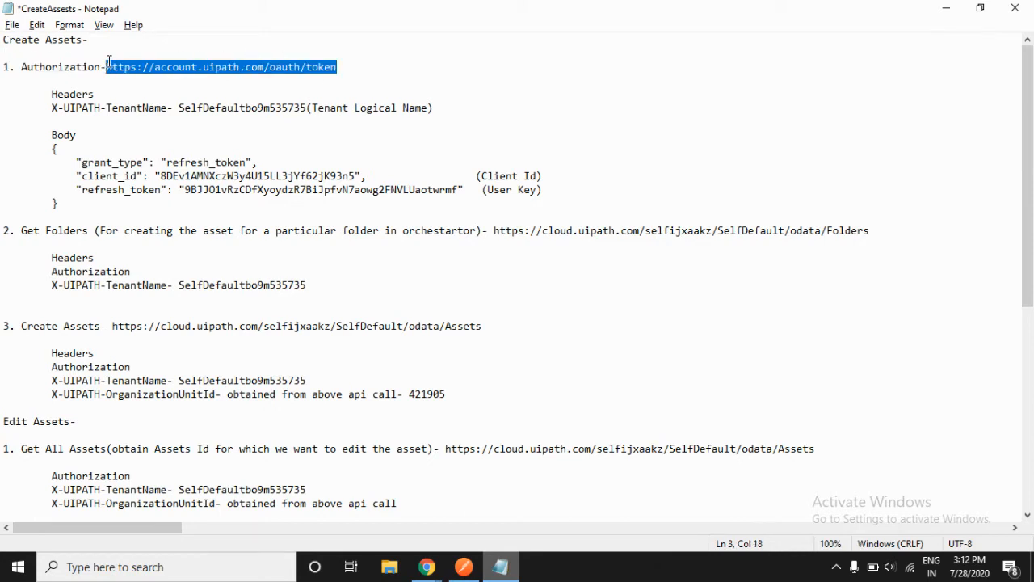
key(ctrl+c)
key(alt+Tab)
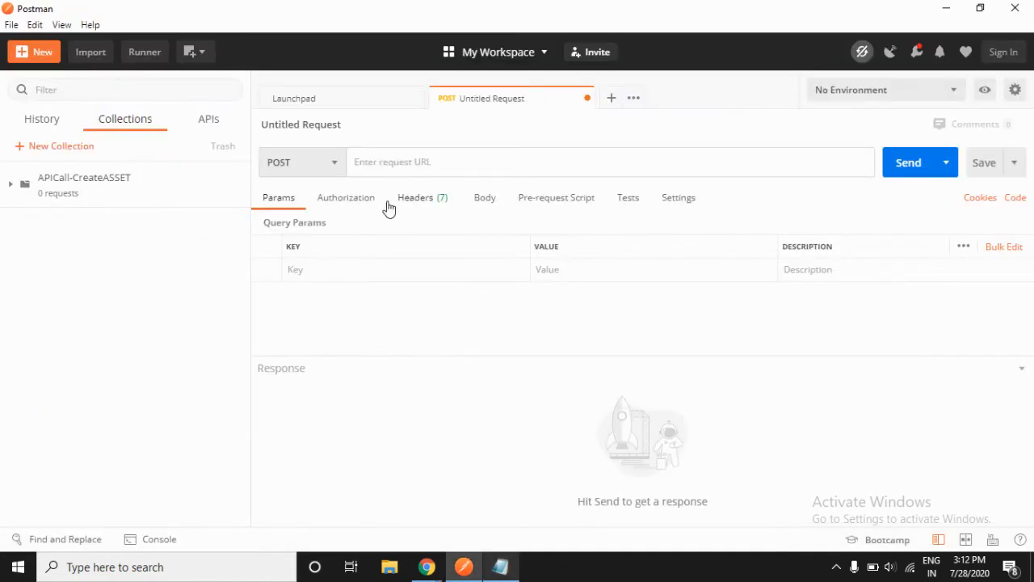
key(ctrl+v)
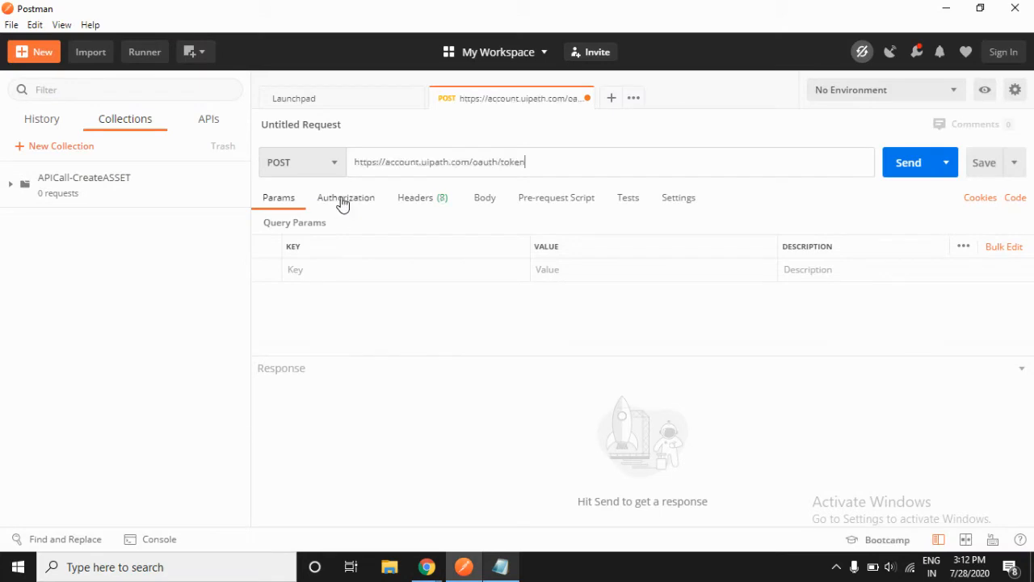
Add the header key X-UIPATH-TenantName to the Postman request, copying its name from the Notepad notes.
click(342, 200)
click(443, 205)
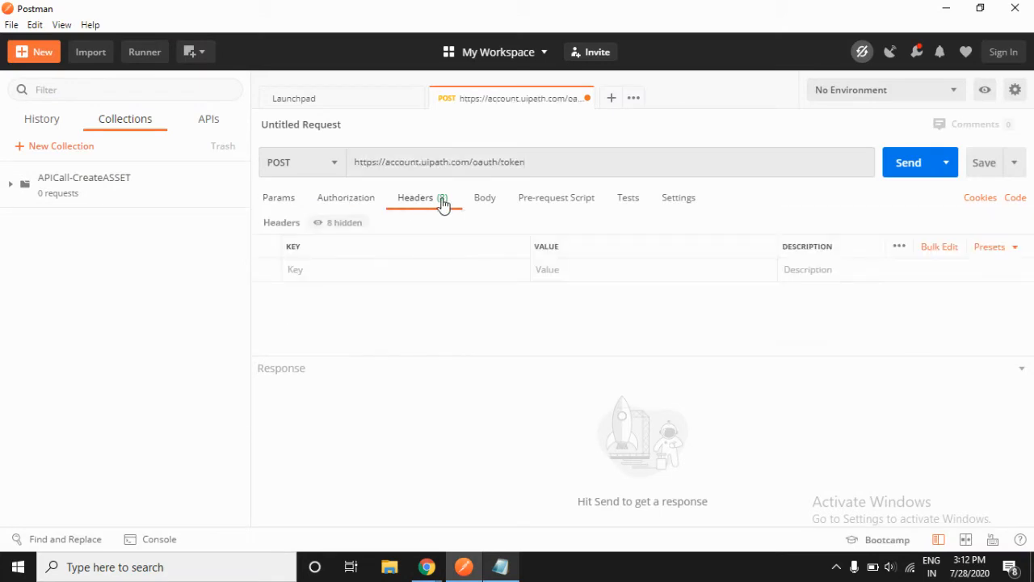
click(310, 272)
key(alt+Tab)
drag(50, 109, 168, 107)
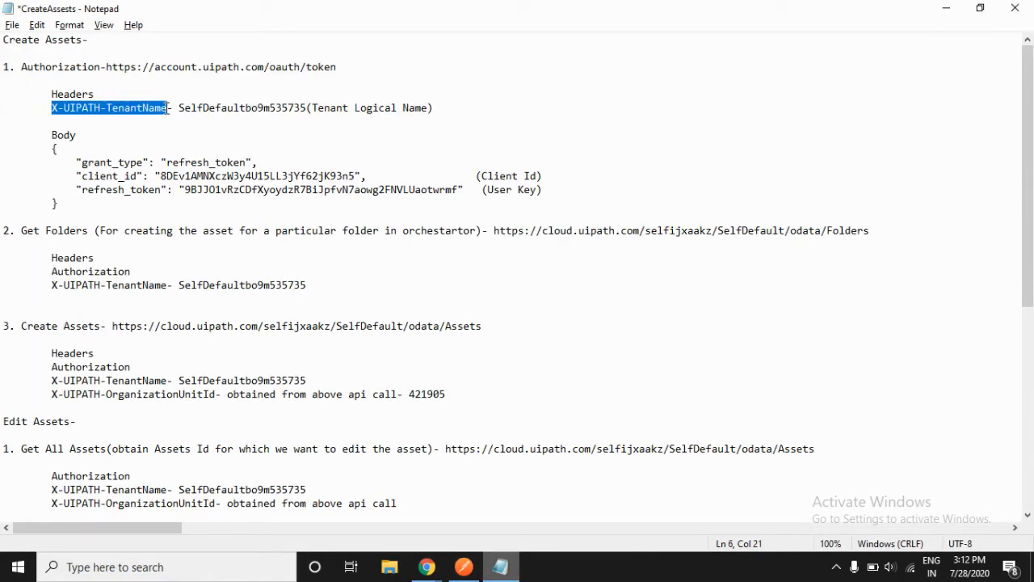
key(alt+Tab)
key(ctrl+v)
click(321, 295)
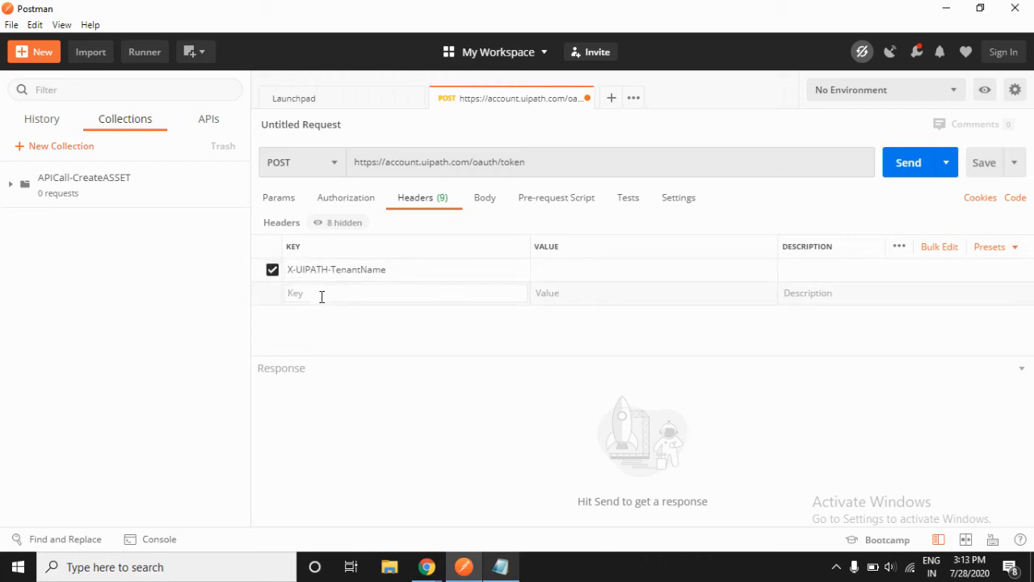
text(content)
key(Down)
key(Return)
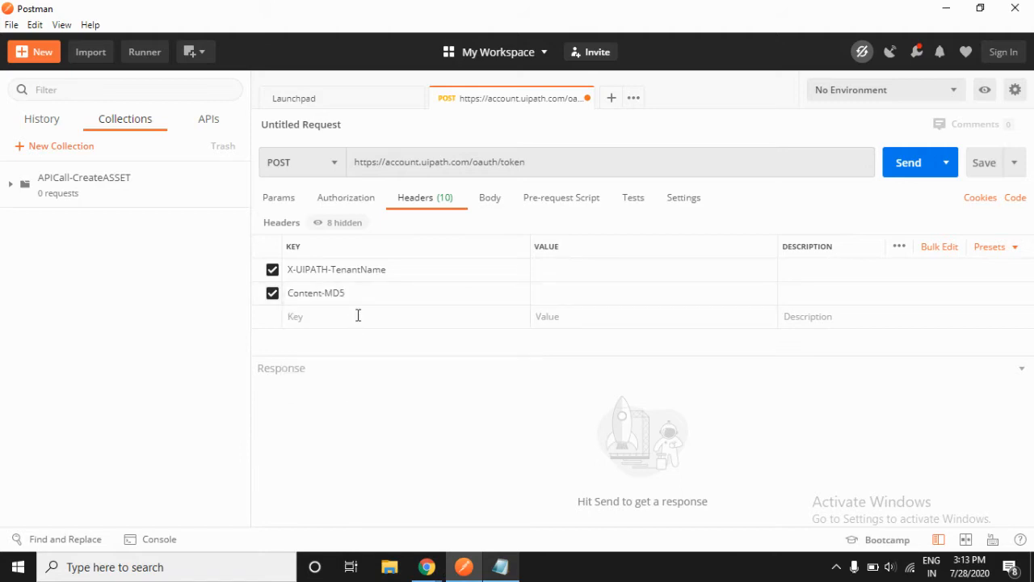
drag(358, 291, 282, 296)
drag(358, 294, 288, 301)
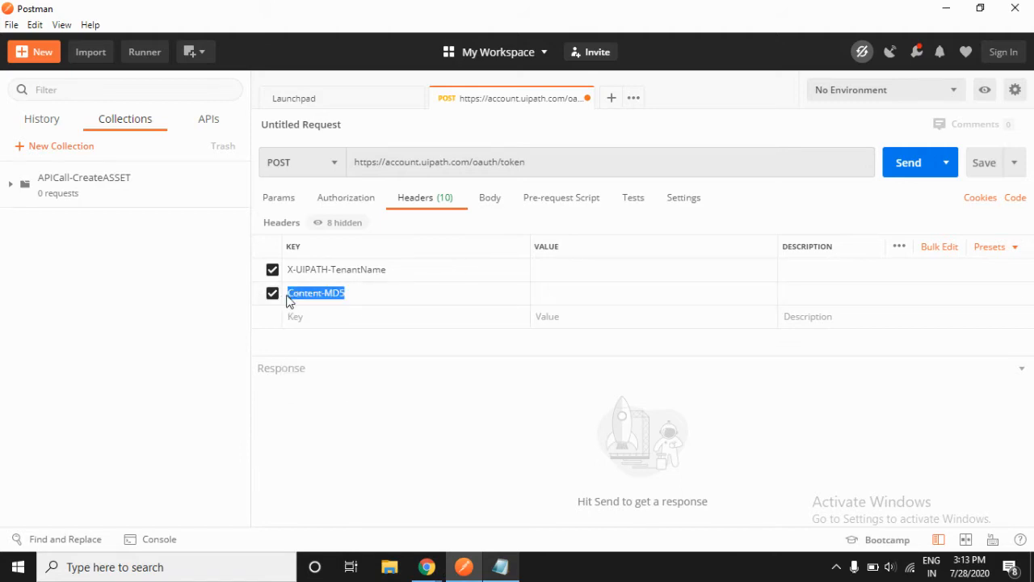
key(BackSpace)
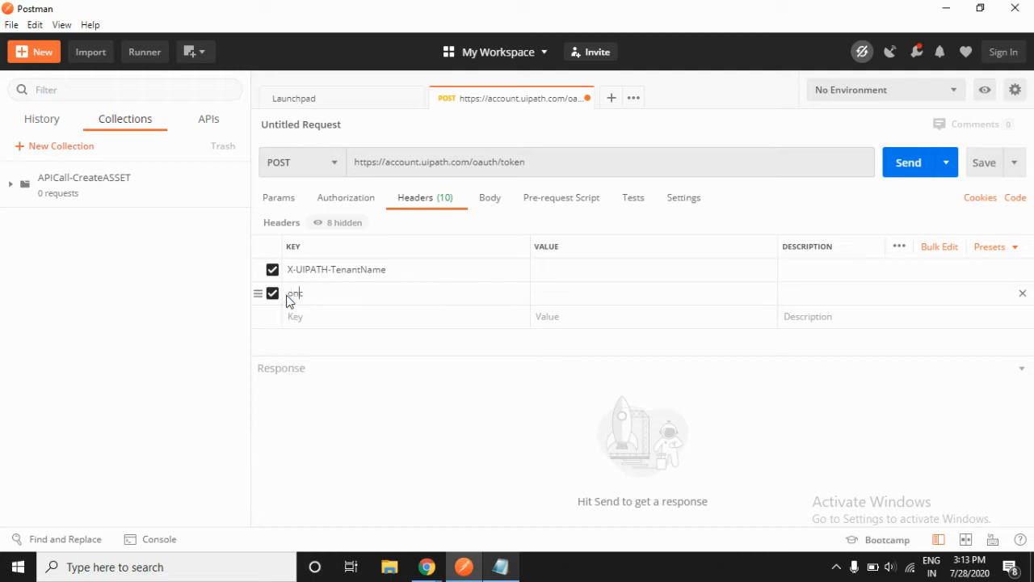
key(BackSpace)
key(BackSpace)
key(BackSpace)
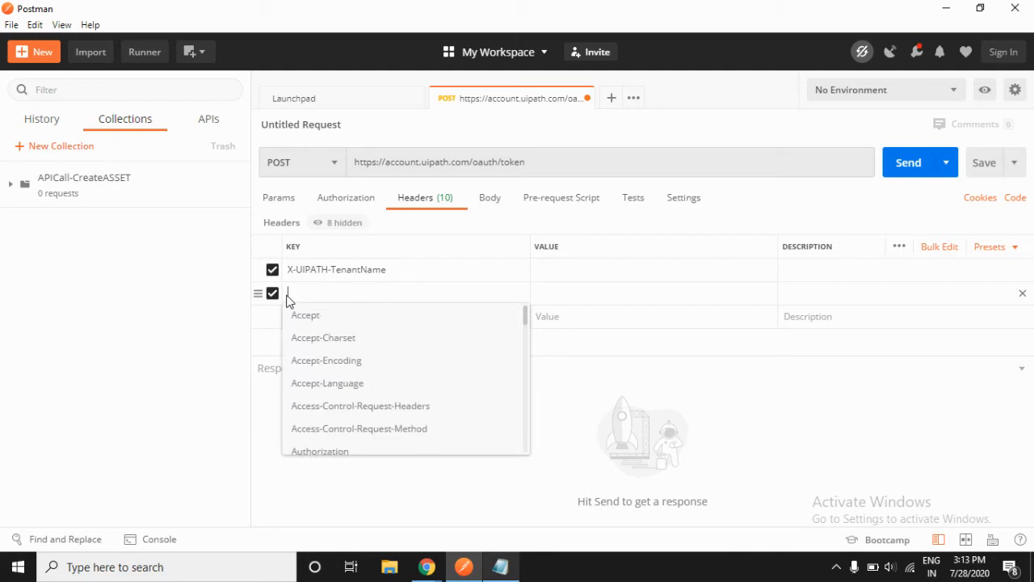
Fill the second header row with the key Content-Type and the value application/json.
text(c)
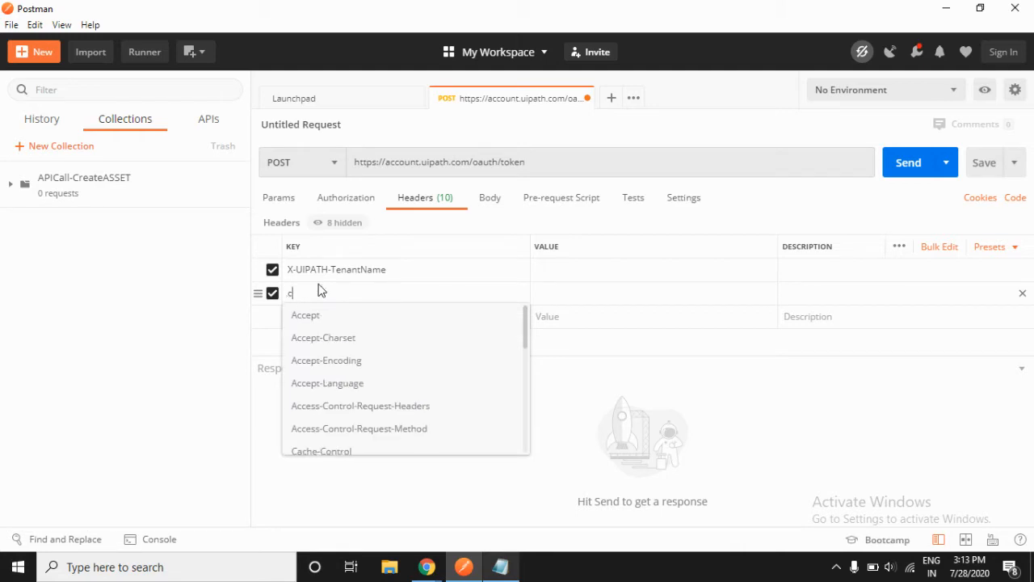
text(ont)
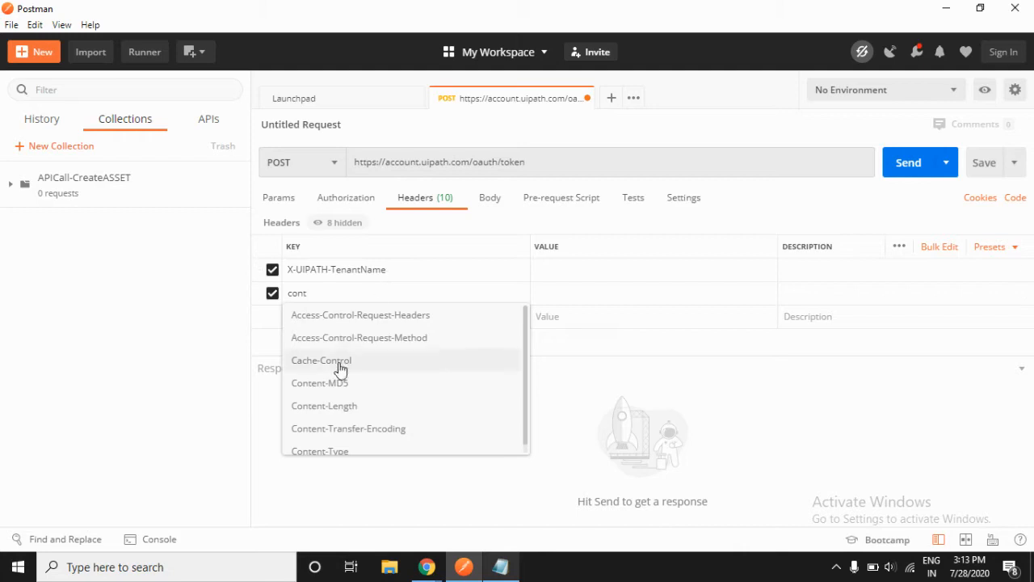
click(338, 450)
click(572, 297)
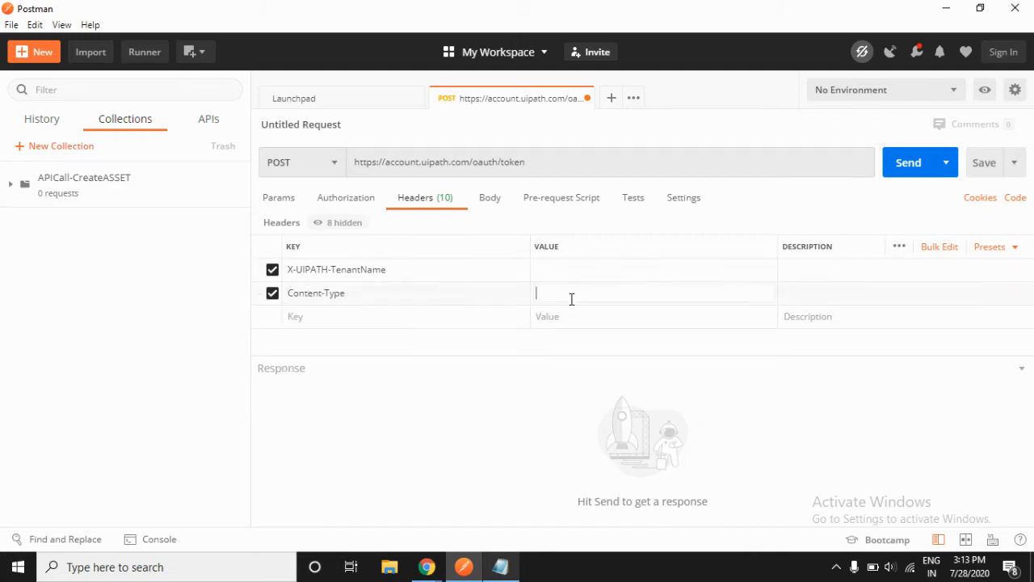
text(app)
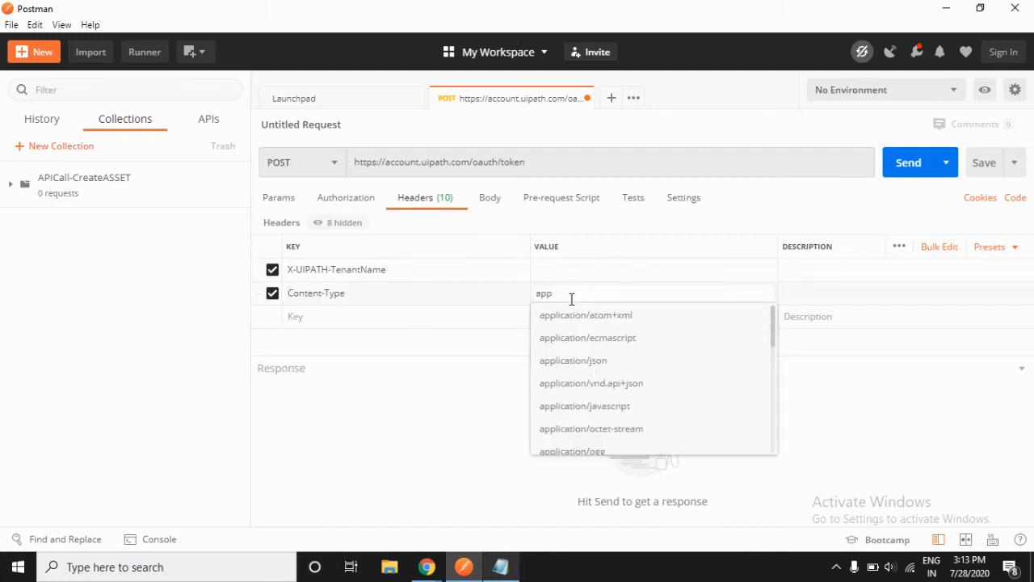
click(607, 365)
Switch to UiPath in Chrome, go back to Automation Cloud and open the API Access details of the SelfDefault service.
click(574, 269)
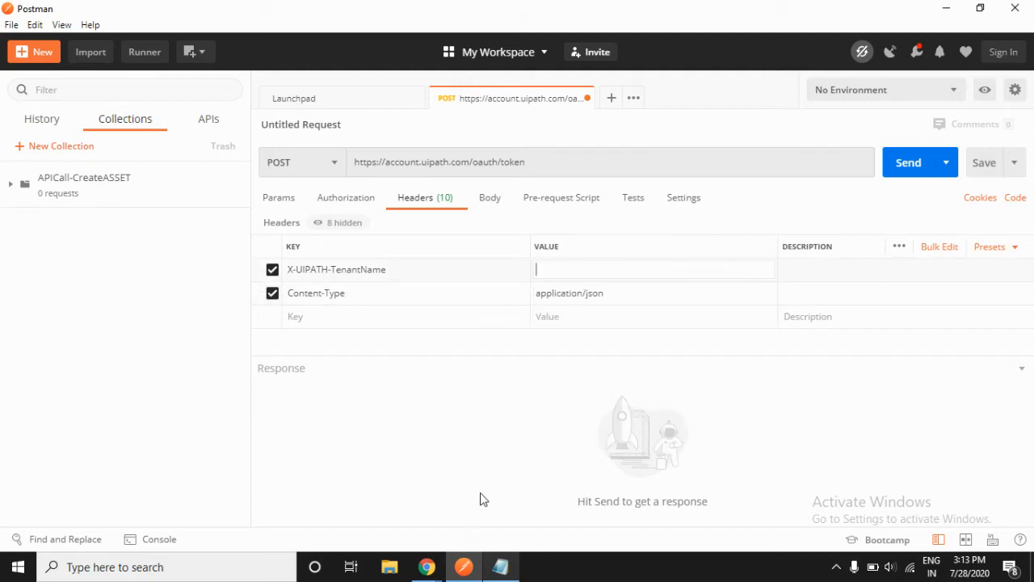
key(alt+Tab)
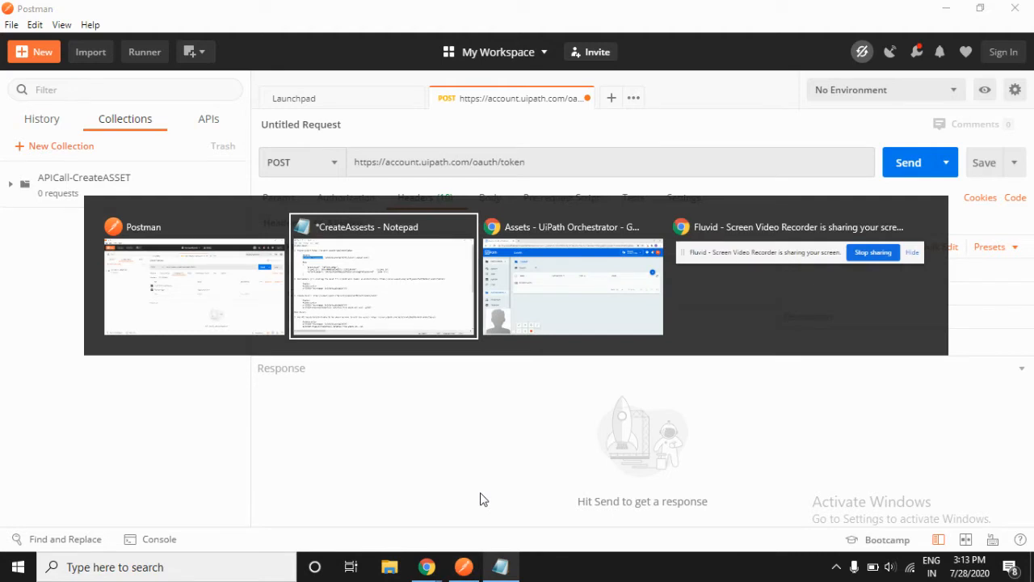
key(alt+Tab)
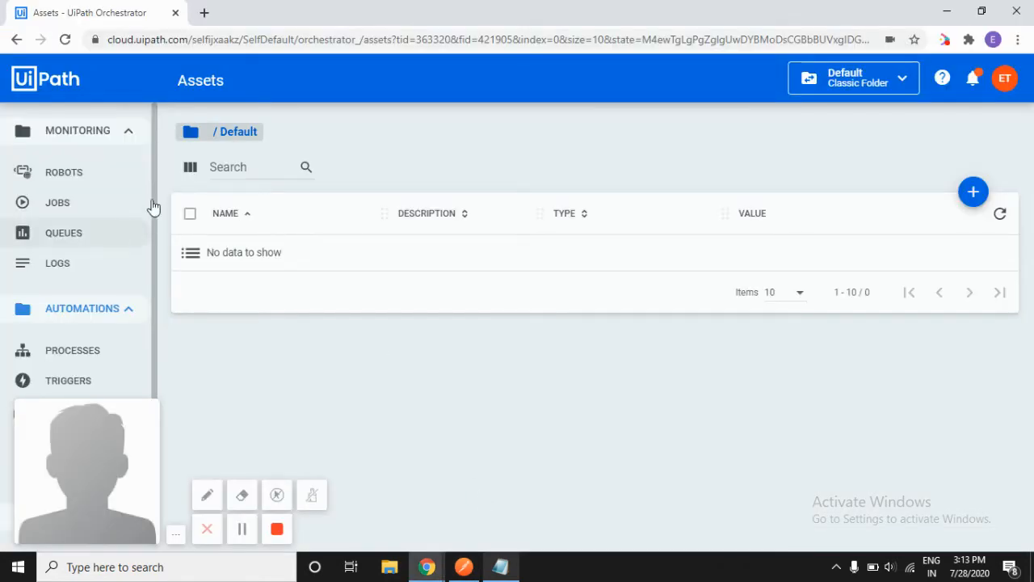
click(1005, 78)
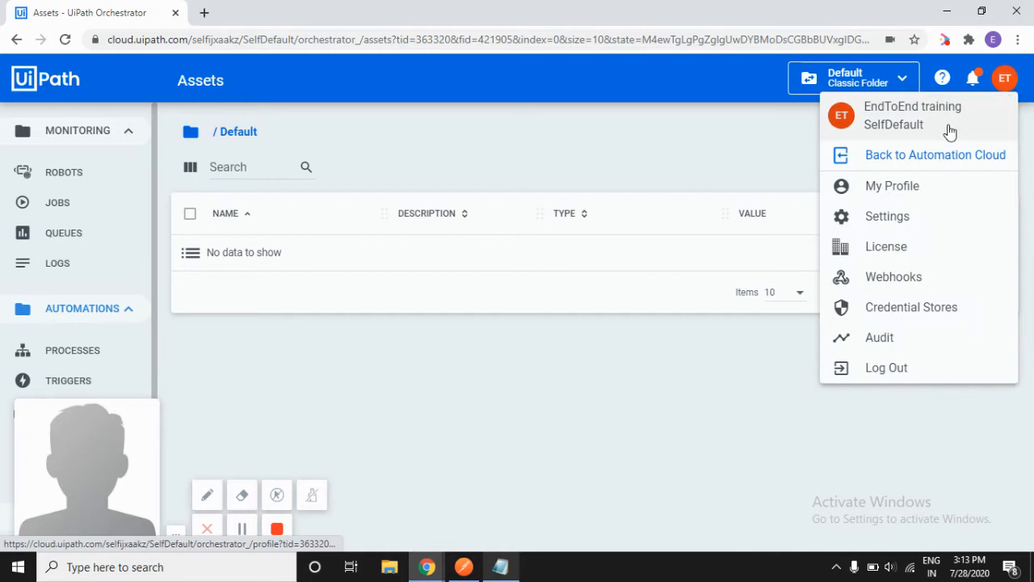
click(938, 158)
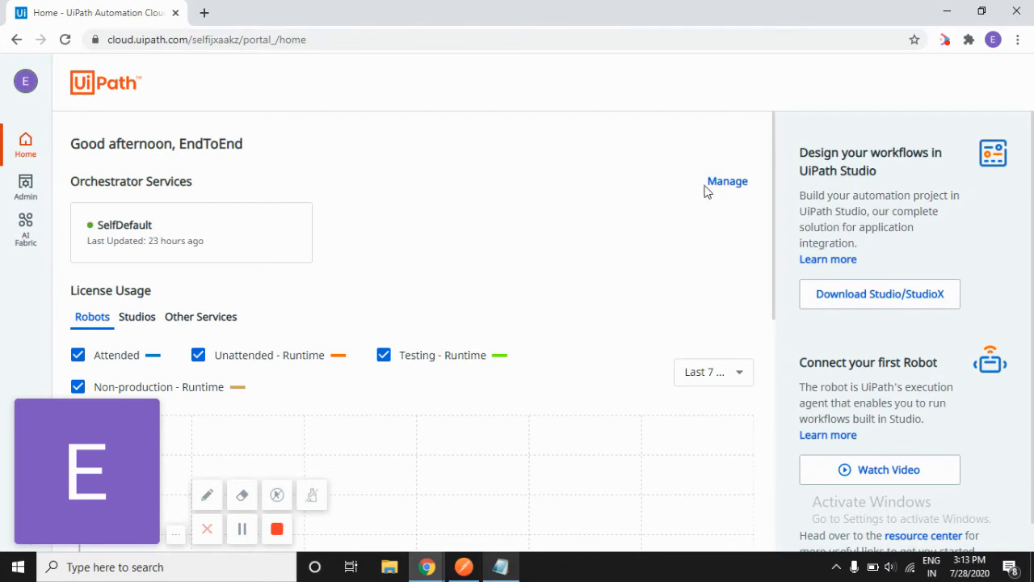
click(727, 185)
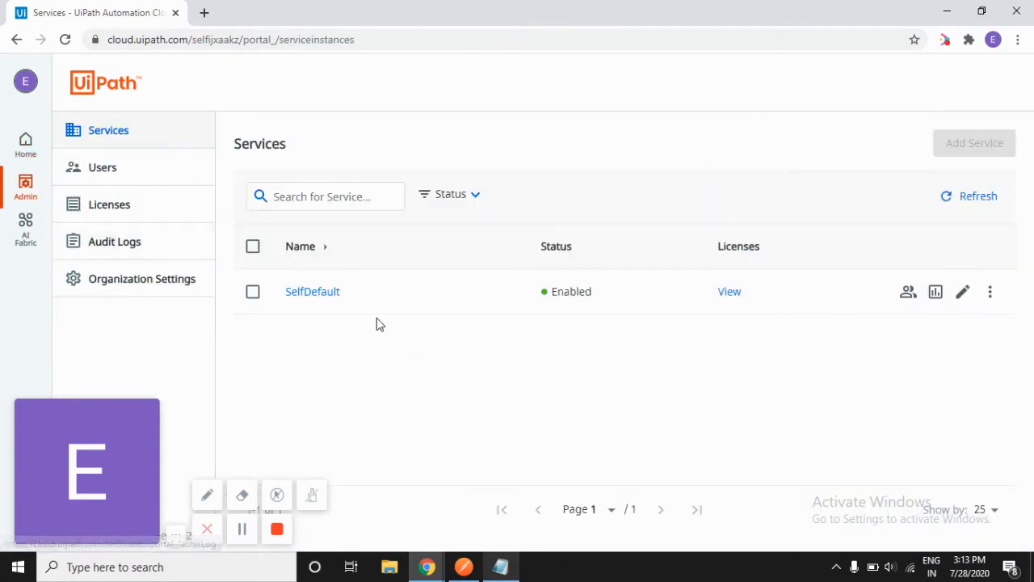
click(991, 294)
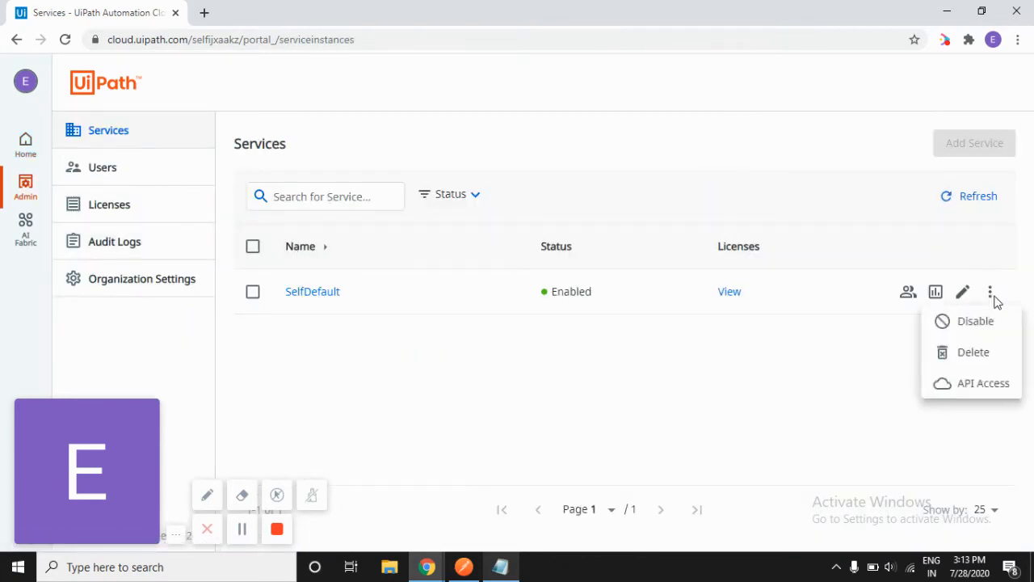
click(973, 385)
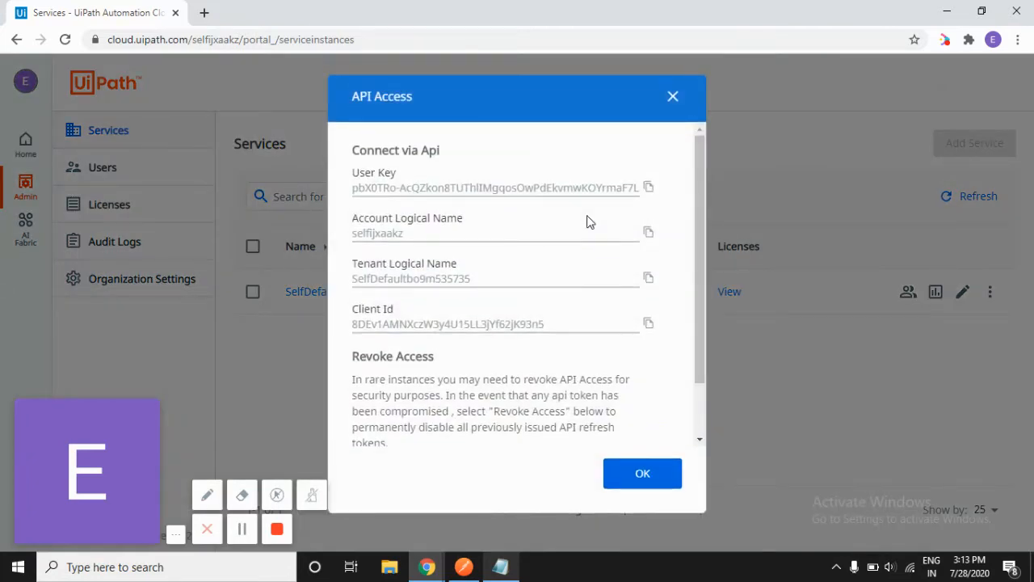
Copy the tenant logical name and paste it as the value of the X-UIPATH-TenantName header in Postman.
click(651, 280)
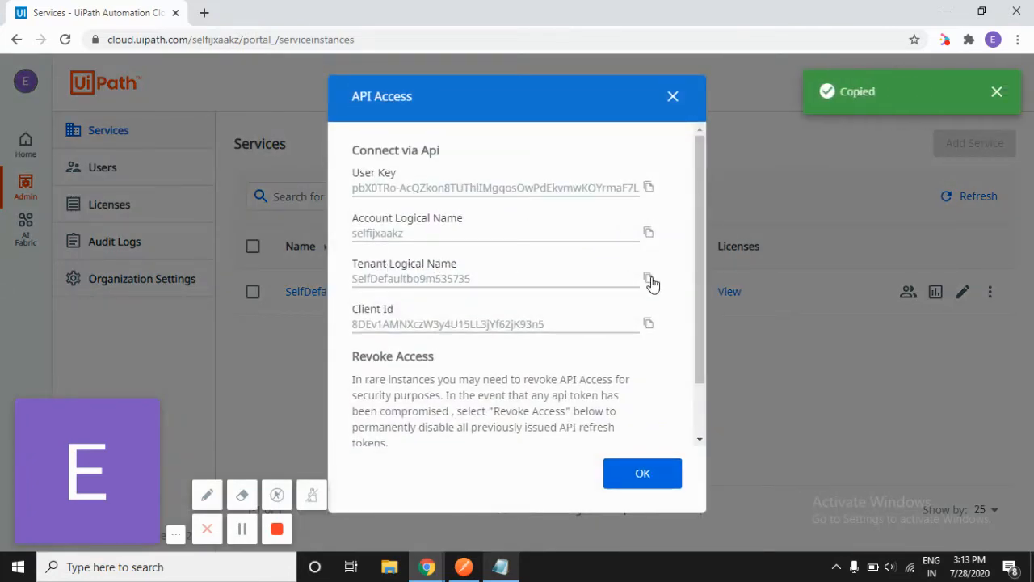
click(464, 567)
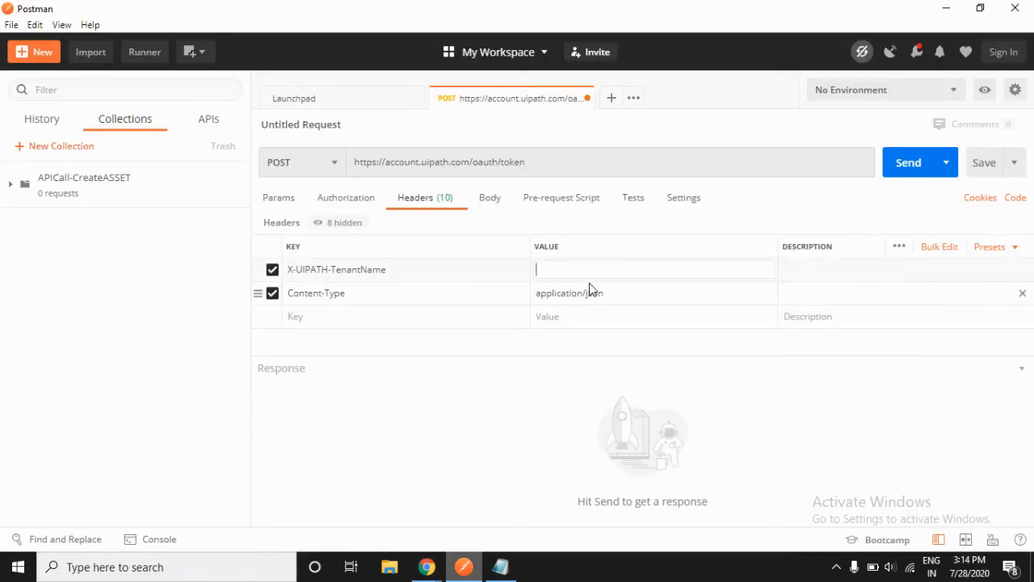
key(ctrl+v)
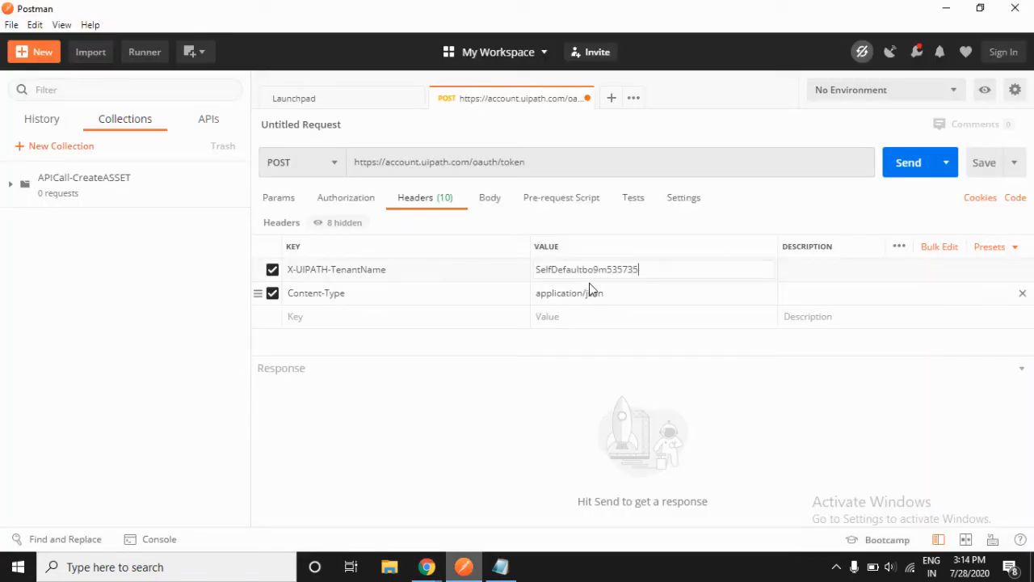
Set the request body to raw JSON, paste the authorization body from the Notepad notes, and check its credentials against API Access in Chrome.
click(491, 200)
click(532, 225)
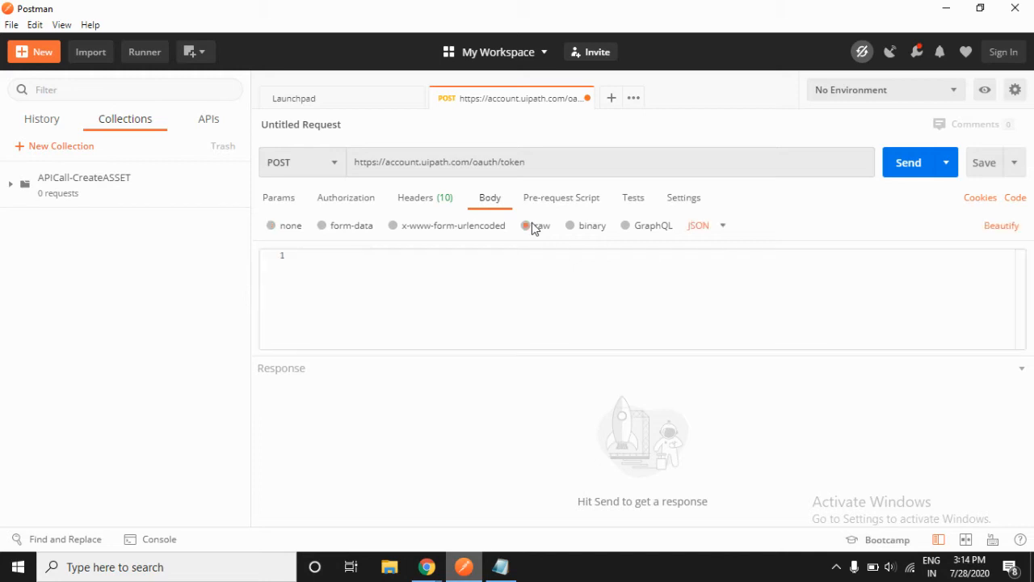
click(705, 237)
click(708, 233)
key(alt+Tab)
key(alt+Tab)
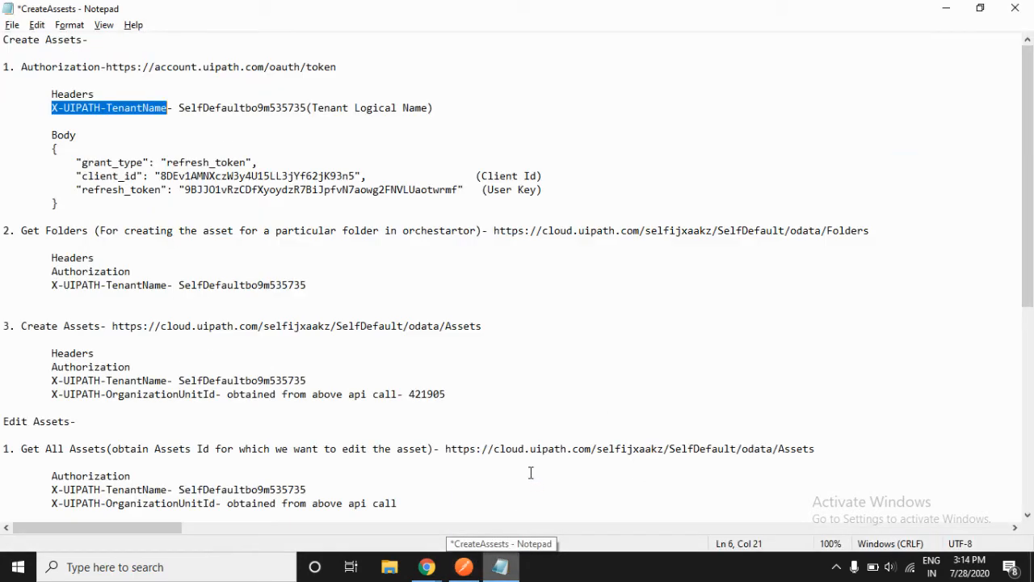
drag(55, 148, 71, 202)
key(ctrl+c)
key(alt+Tab)
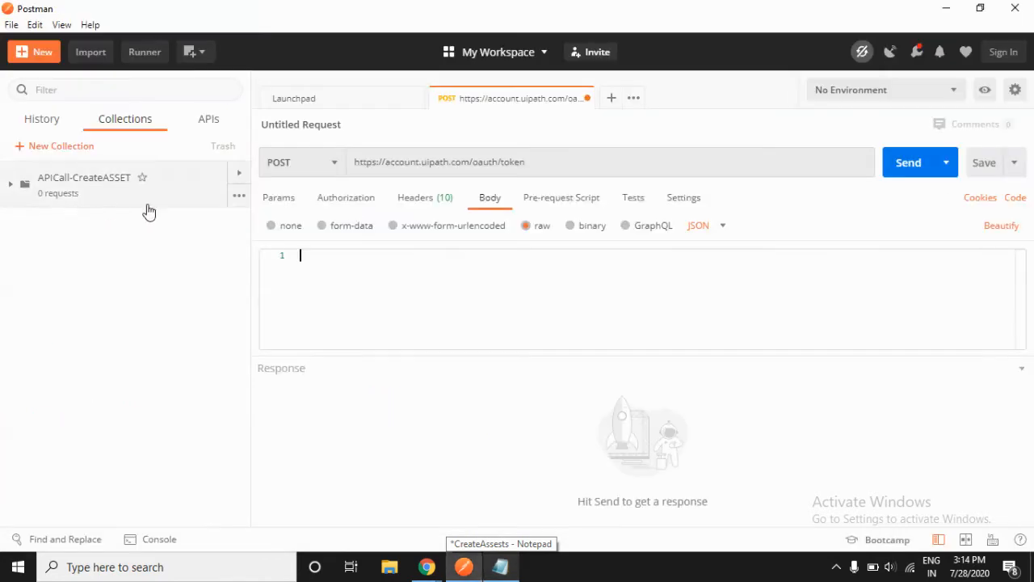
key(ctrl+v)
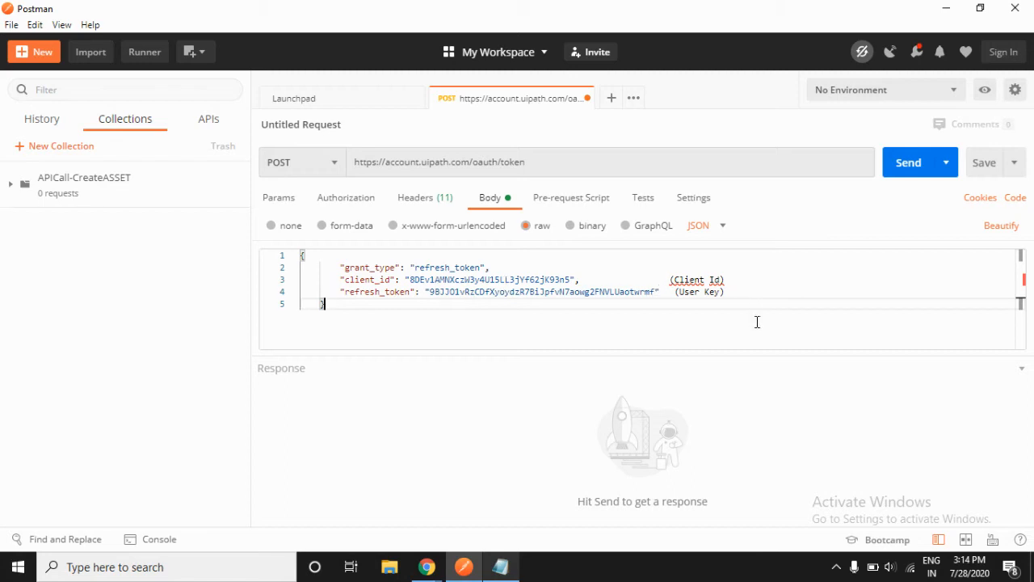
key(alt+Tab)
key(alt+Tab)
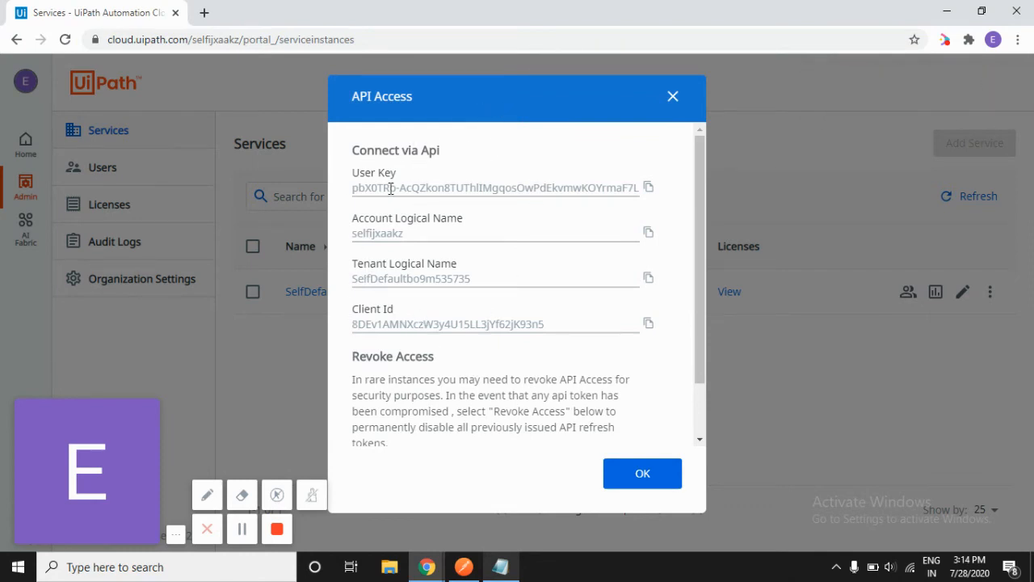
key(alt+Tab)
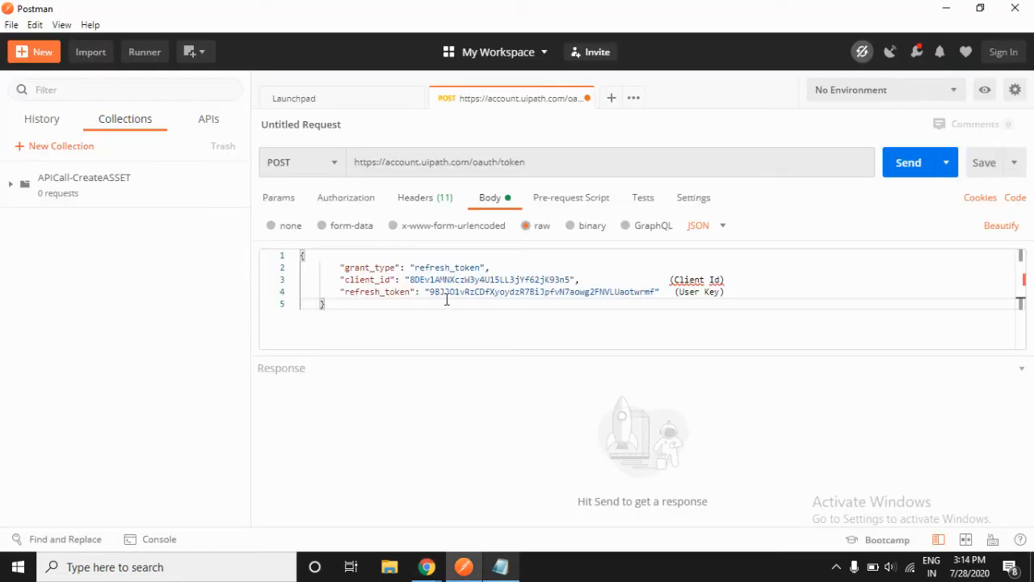
Remove the (User Key) and (Client Id) annotations from the JSON body and send the authorization request.
double_click(734, 291)
key(BackSpace)
key(BackSpace)
key(BackSpace)
key(BackSpace)
key(BackSpace)
key(BackSpace)
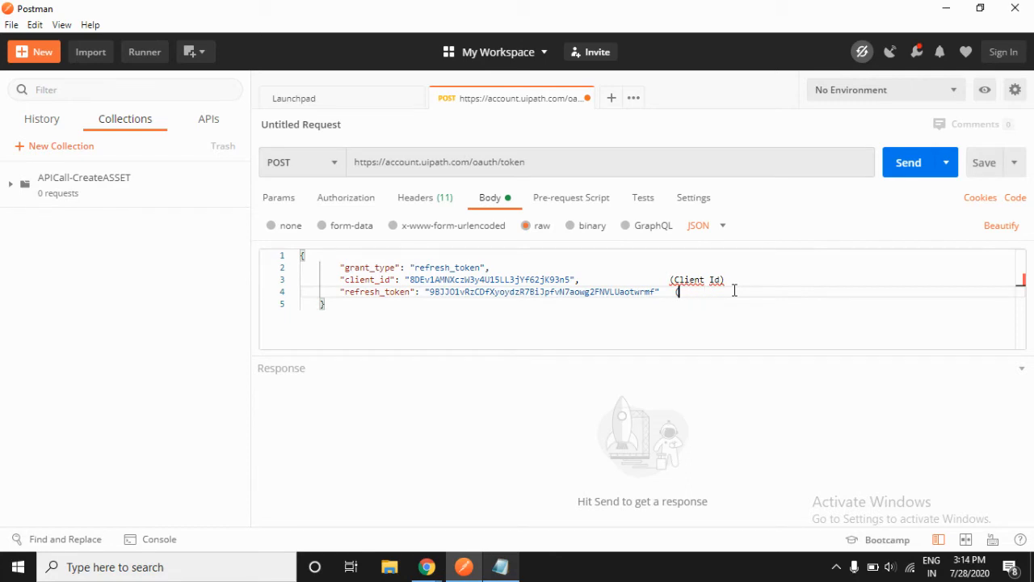
click(732, 282)
key(BackSpace)
key(BackSpace)
key(BackSpace)
key(BackSpace)
key(BackSpace)
key(BackSpace)
key(BackSpace)
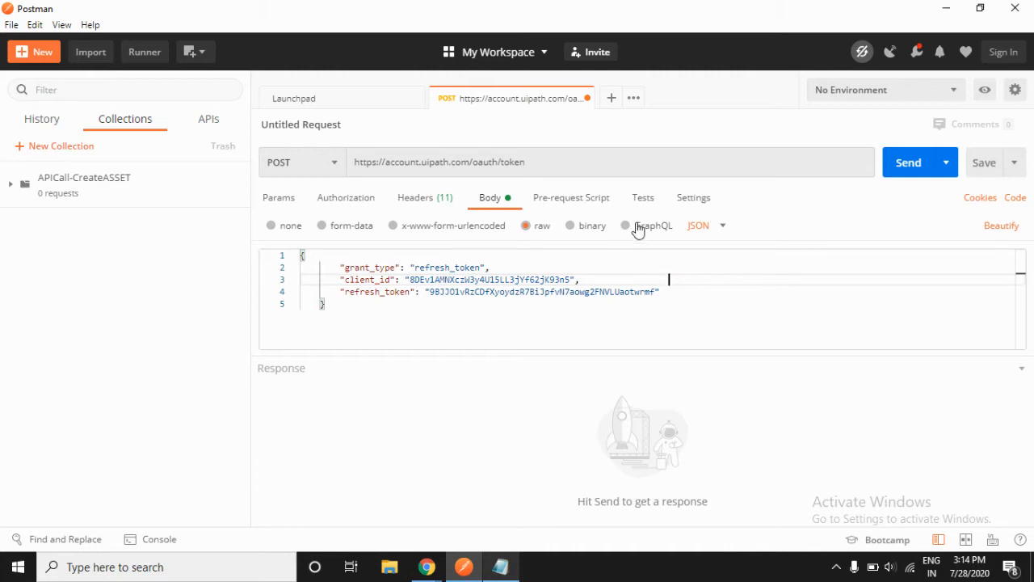
click(908, 165)
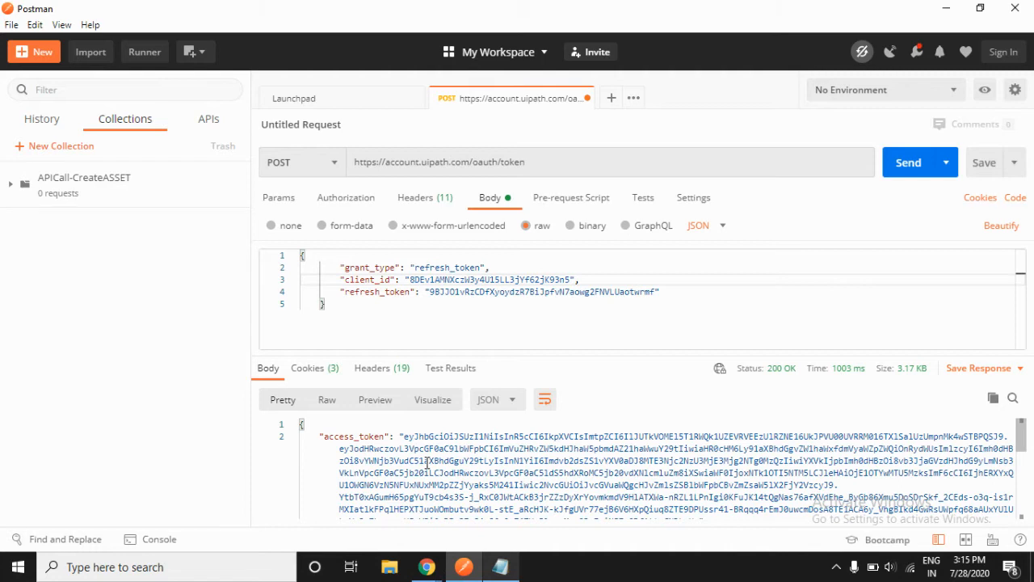
Create a new GET request and enter the Get Folders URL ending in /odata/Folders, copied from the Notepad notes.
click(612, 105)
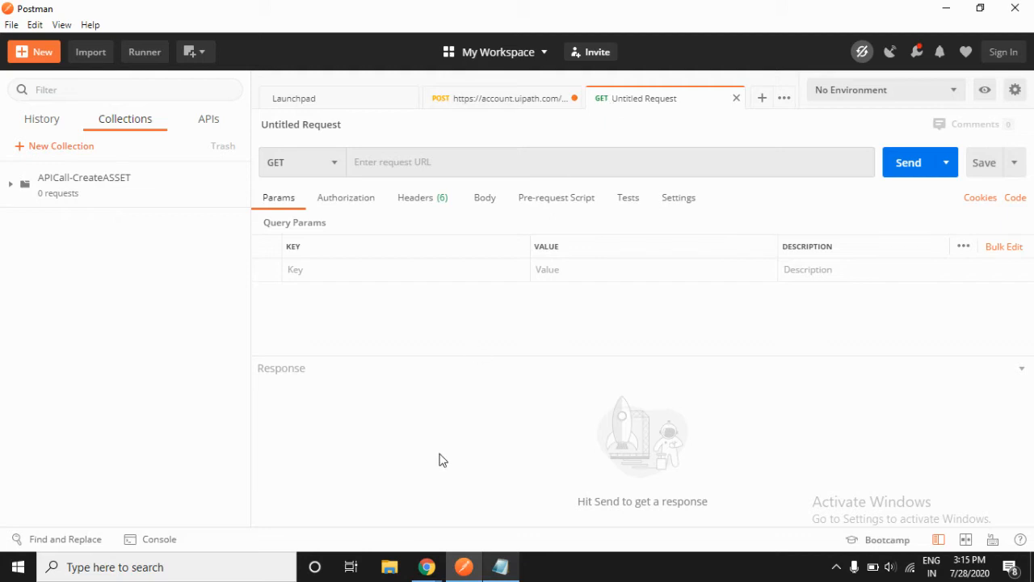
click(505, 567)
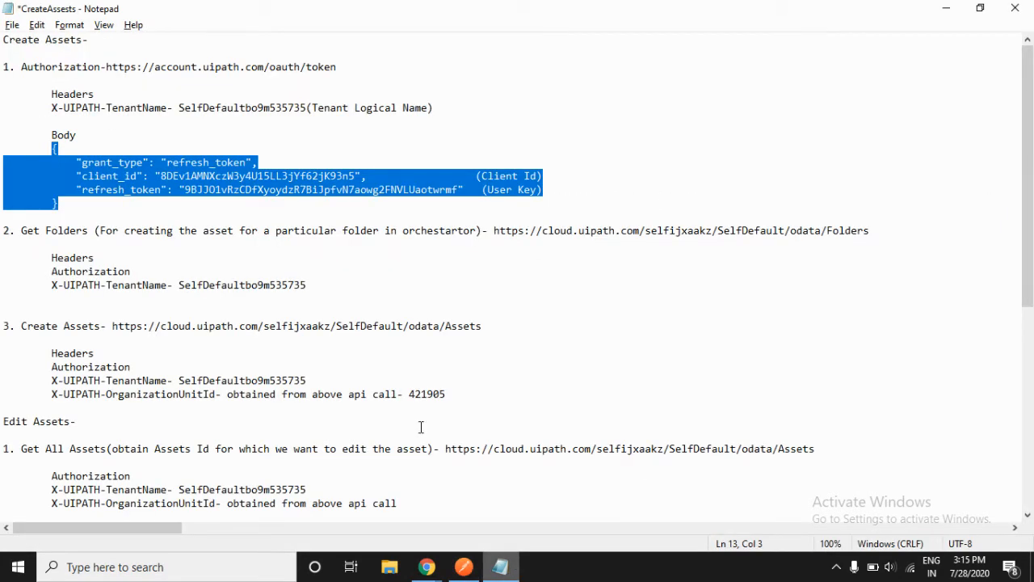
drag(492, 231, 872, 231)
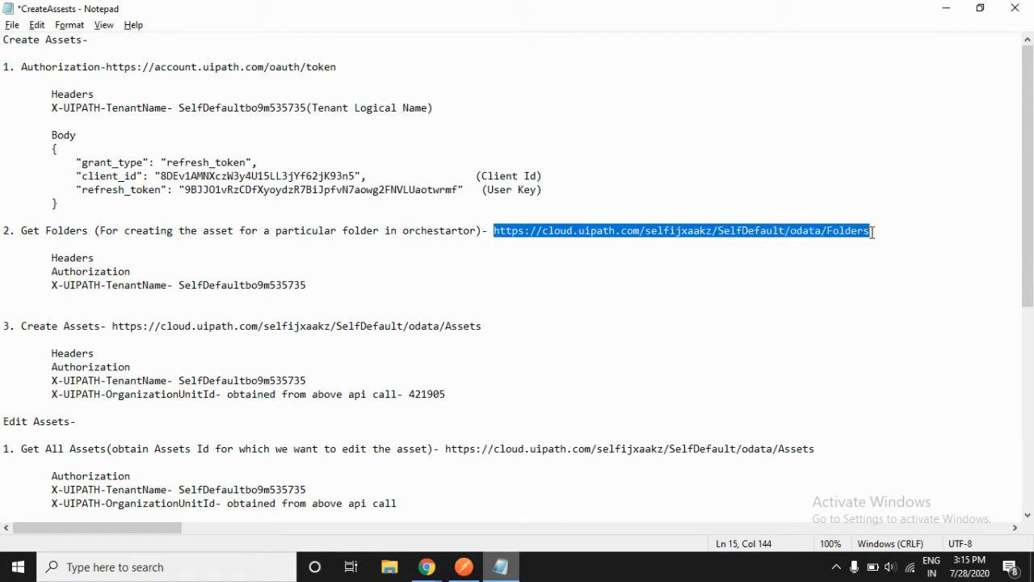
key(alt+Tab)
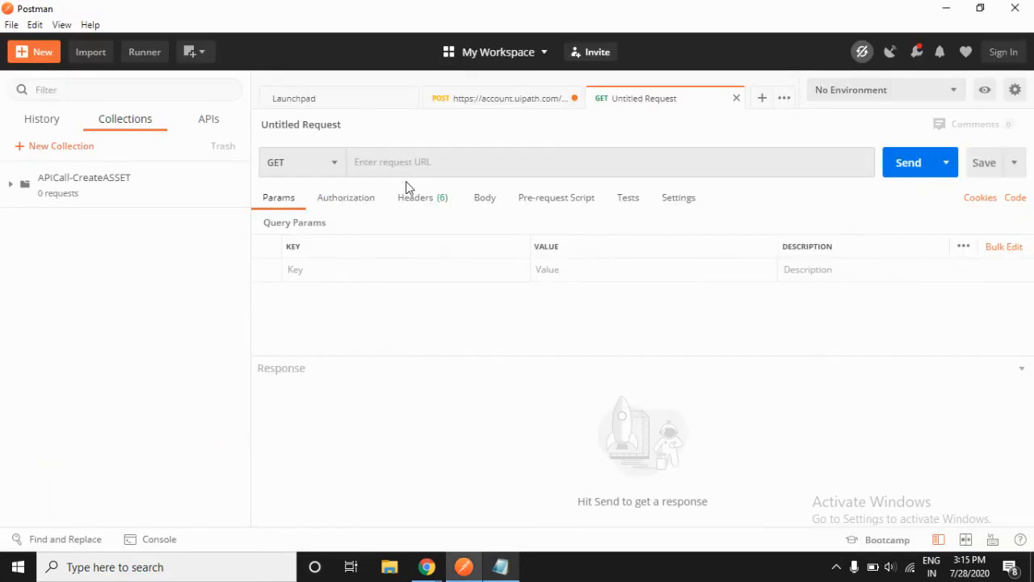
click(424, 161)
key(ctrl+v)
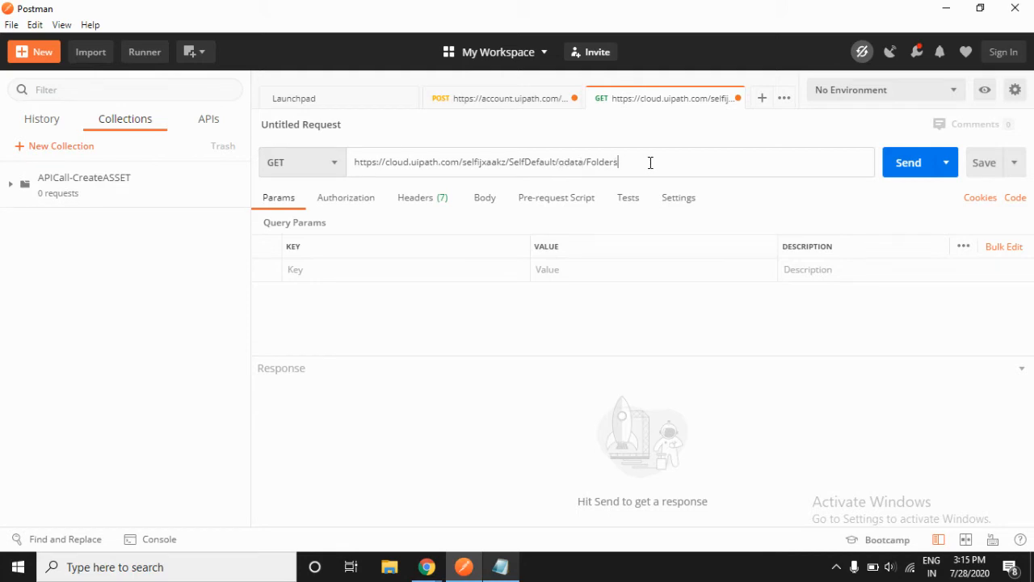
Set the authorization type of the Folders request to No Auth.
click(347, 203)
click(444, 259)
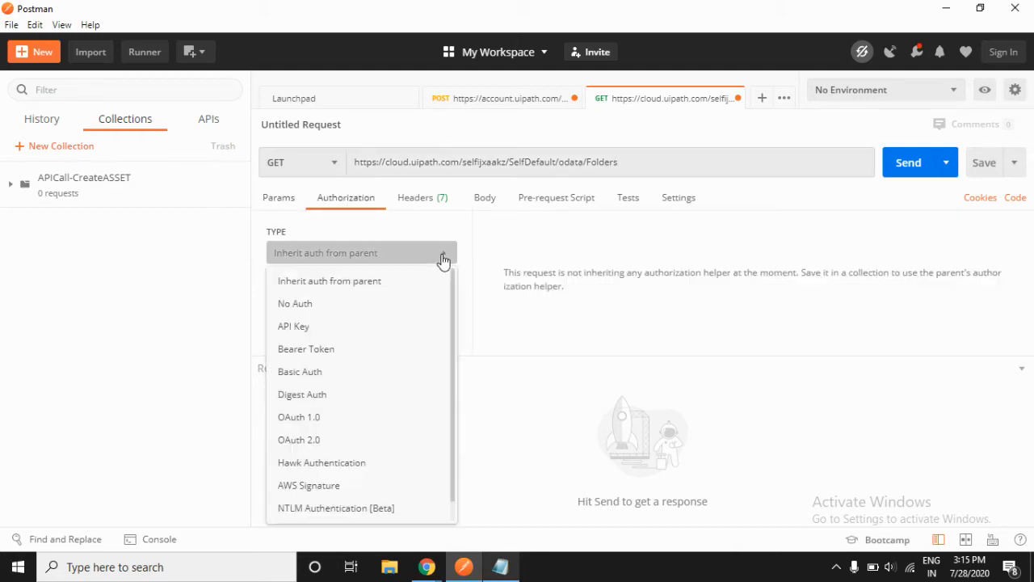
click(312, 307)
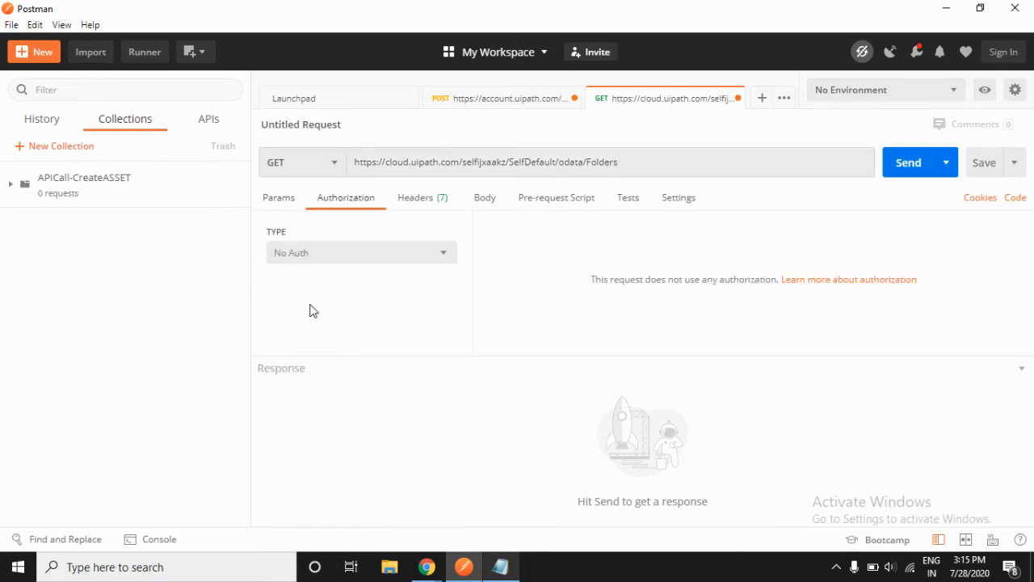
Add the header keys Authorization and Content-Type to the Folders request.
click(428, 200)
click(322, 269)
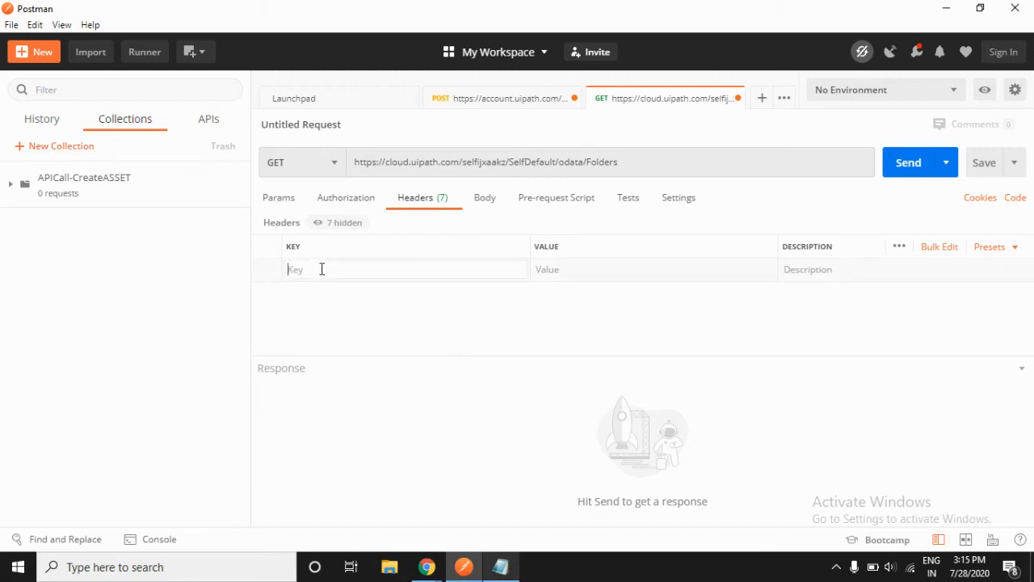
text(aut)
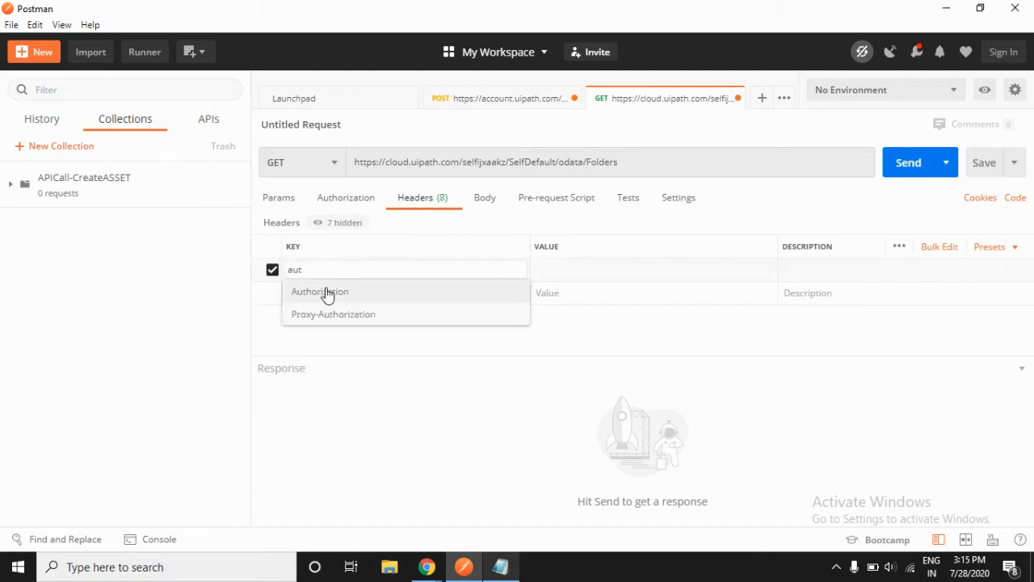
click(327, 295)
click(315, 293)
text(con)
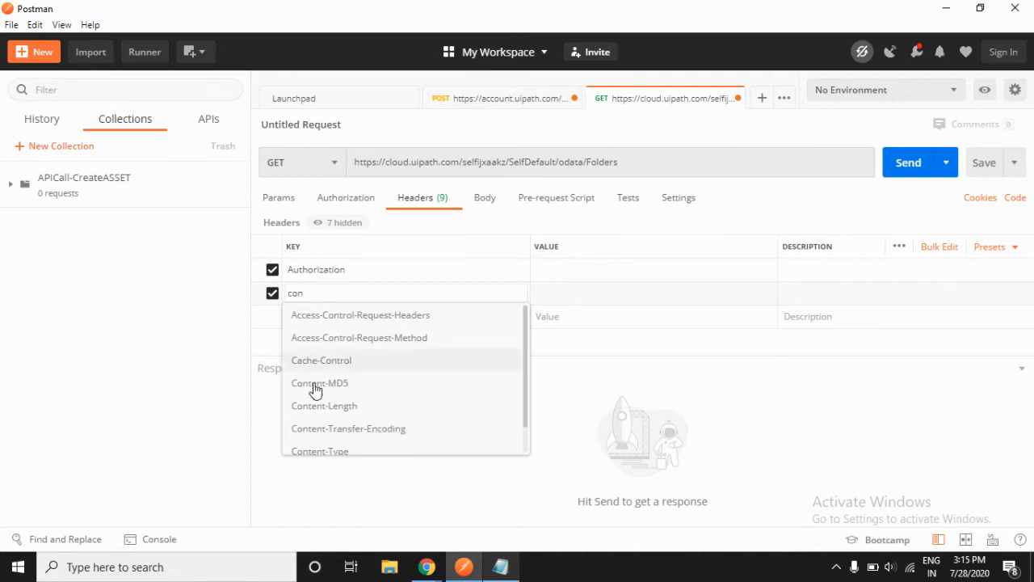
click(342, 451)
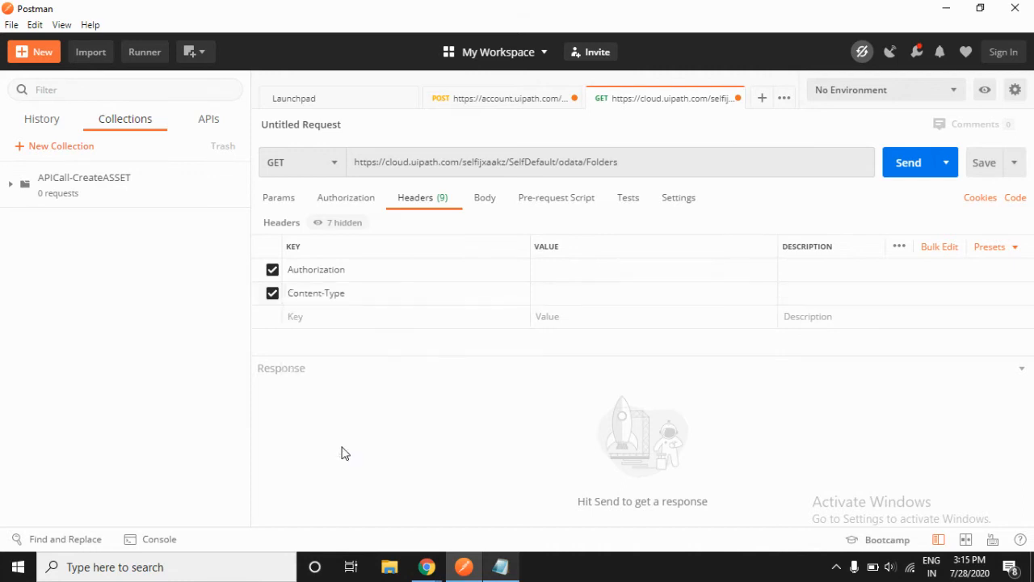
Add X-UIPATH-TenantName as the third header key of the Folders request, copying its name from the Notepad notes.
click(350, 316)
key(alt+Tab)
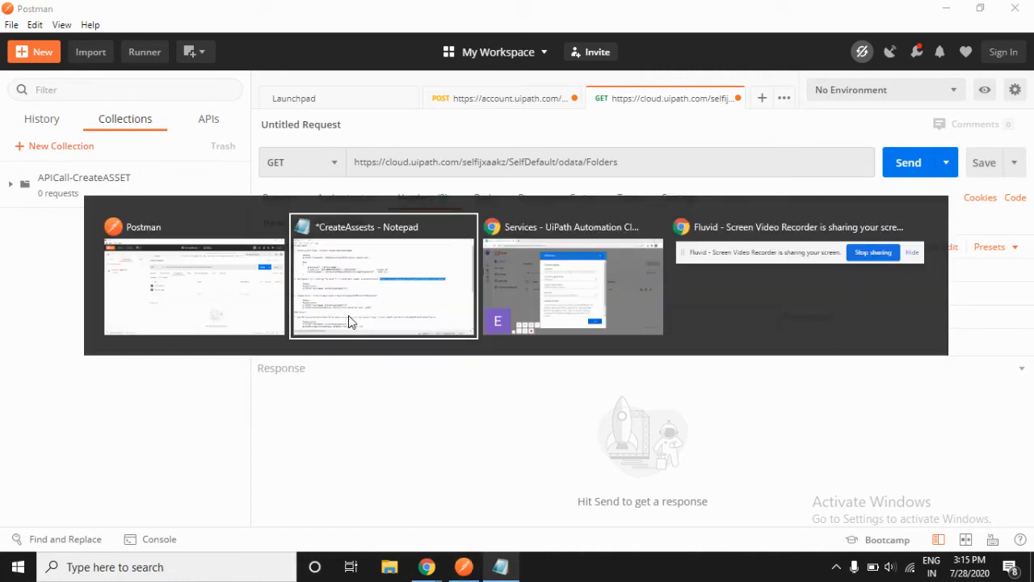
drag(52, 285, 167, 289)
key(ctrl+c)
key(alt+Tab)
click(323, 328)
key(ctrl+v)
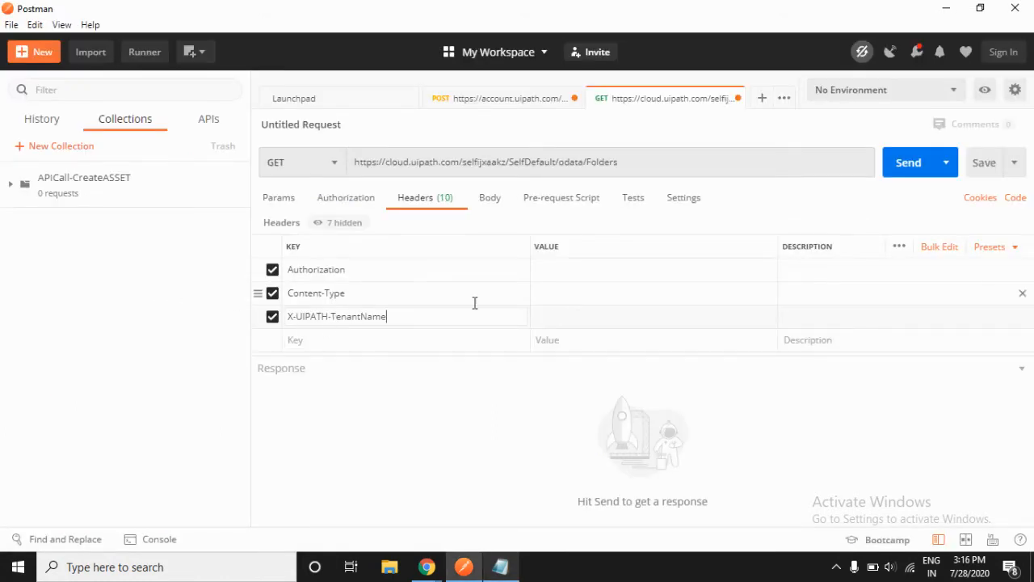
Set the Content-Type header value of the Folders request to application/json.
click(564, 295)
text(app)
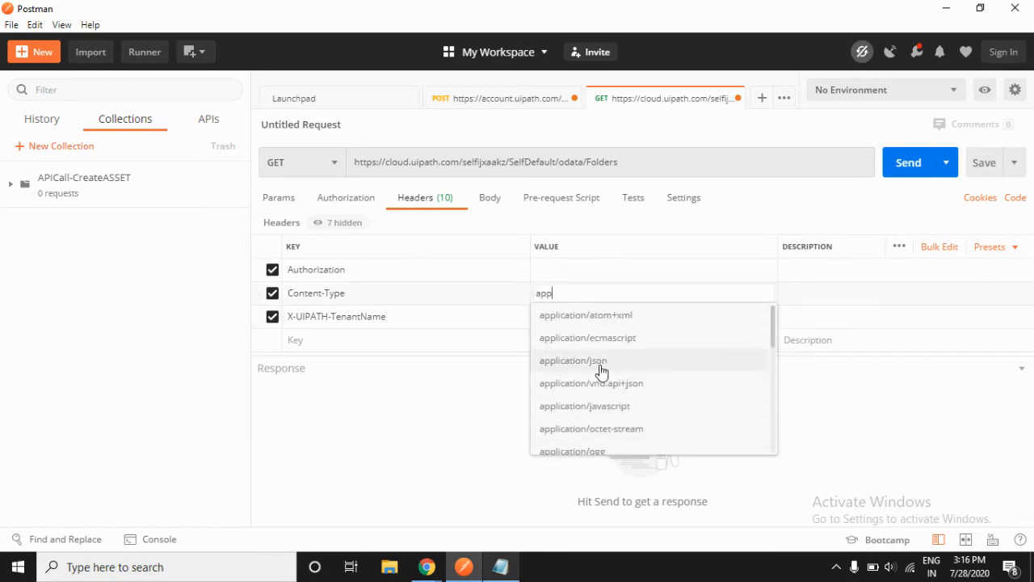
click(602, 368)
Set the Authorization header value to Bearer followed by the access token copied from the POST request's response.
click(557, 269)
text(Beae)
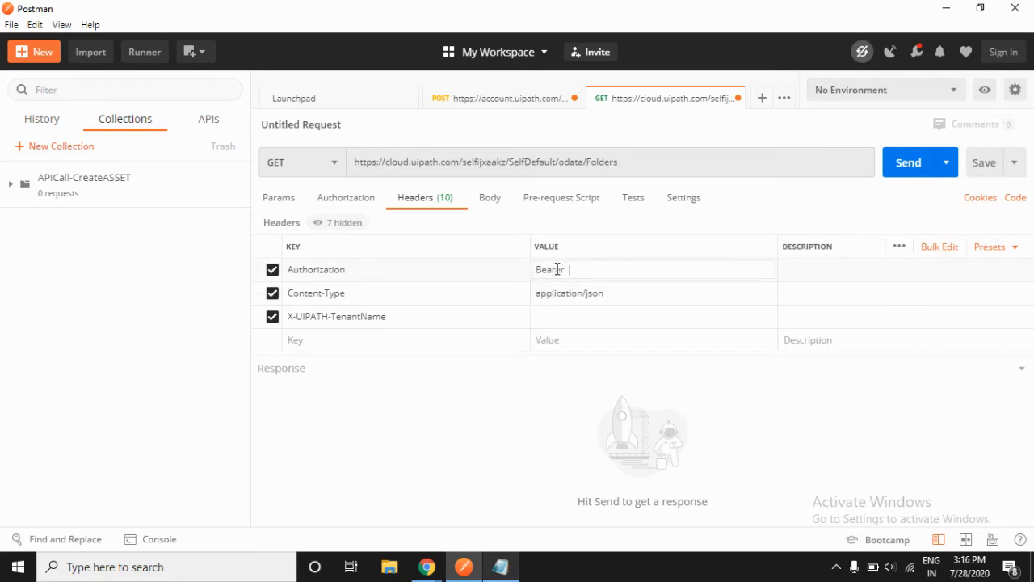
click(498, 105)
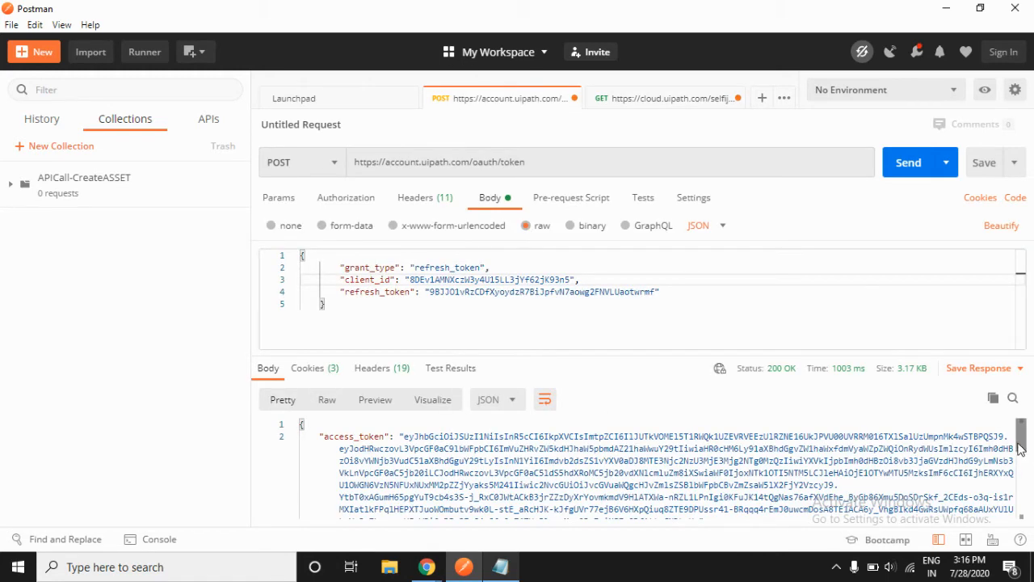
scroll(1019, 448, down, 1)
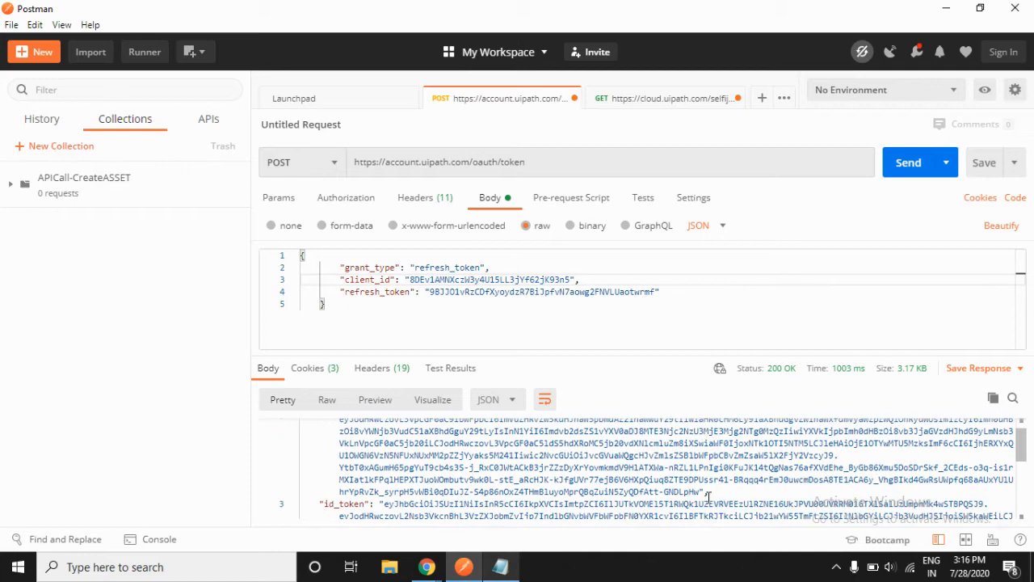
drag(701, 491, 404, 436)
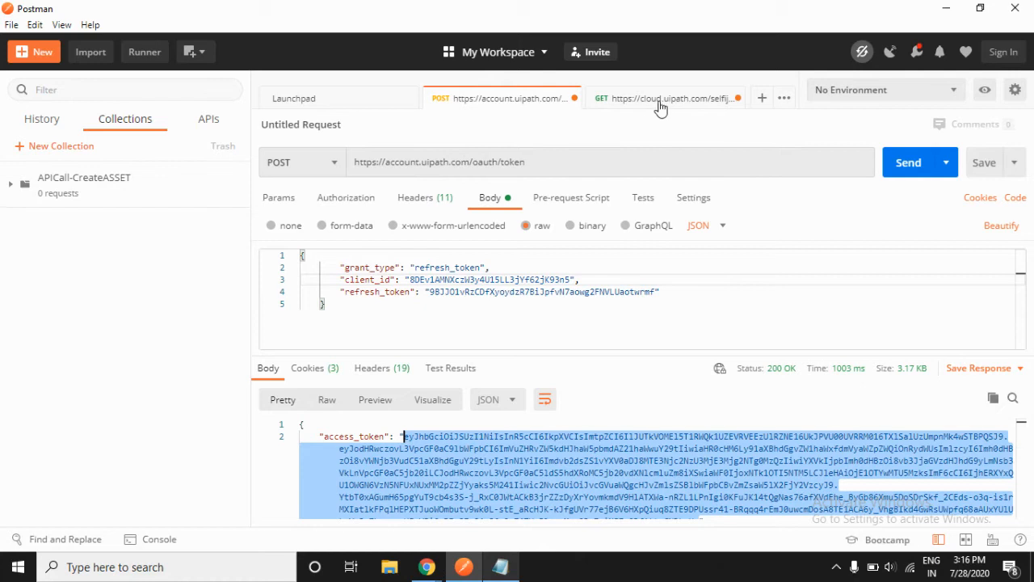
click(626, 113)
click(589, 268)
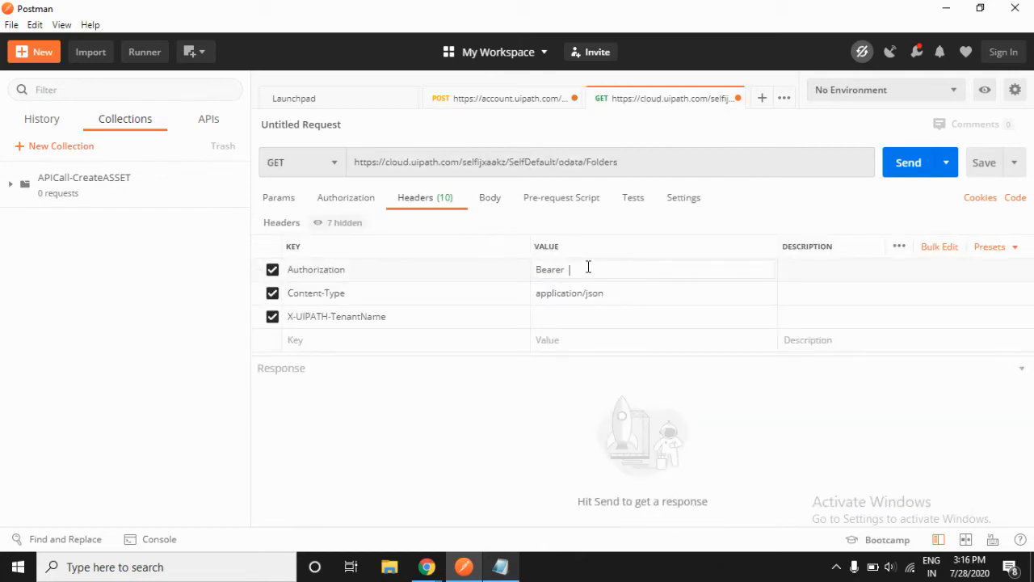
key(ctrl+v)
click(144, 364)
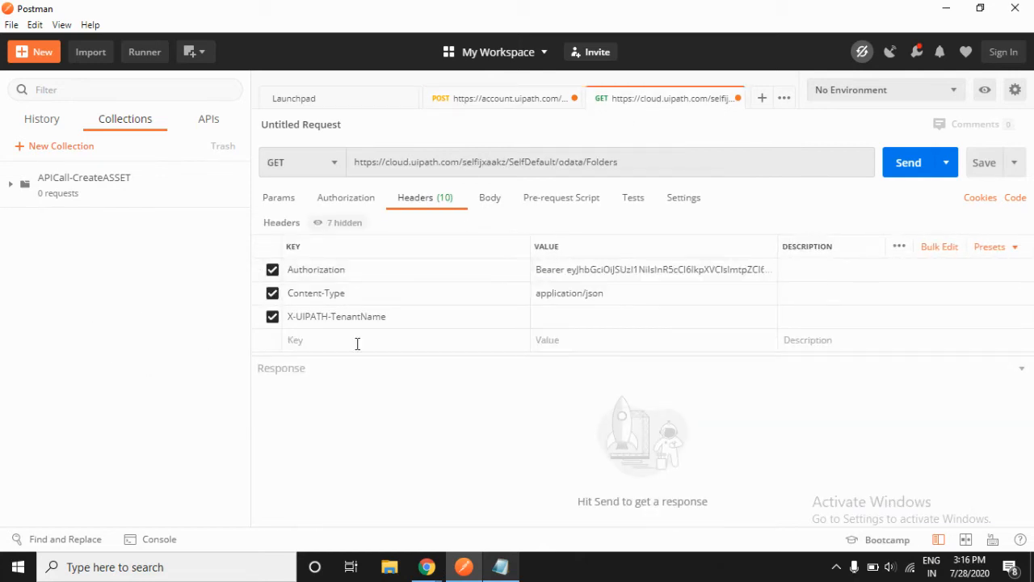
Copy the tenant logical name from the Notepad notes into the value of the Folders request's X-UIPATH-TenantName header.
click(577, 322)
key(alt+Tab)
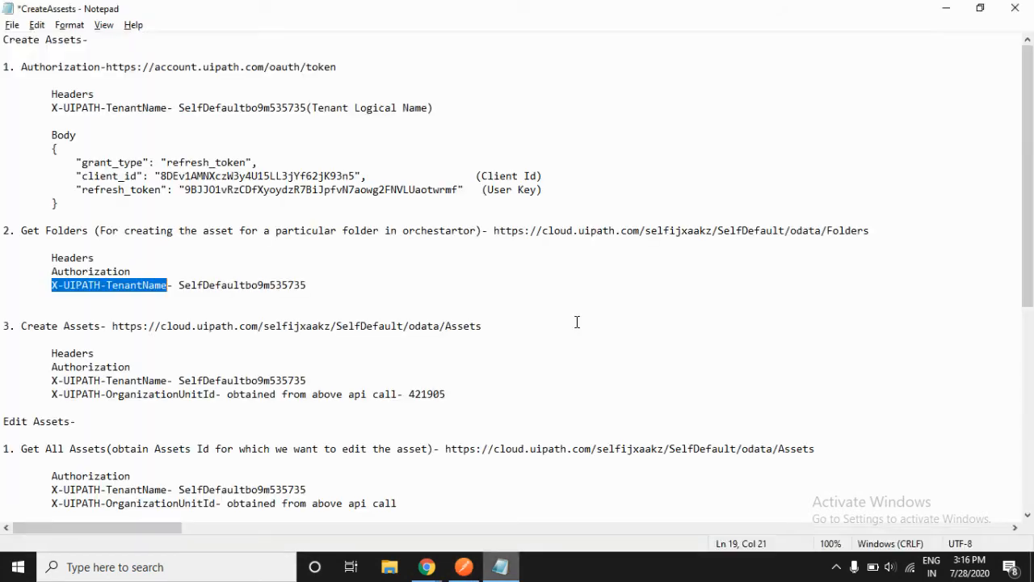
drag(178, 287, 317, 283)
key(ctrl+c)
key(alt+Tab)
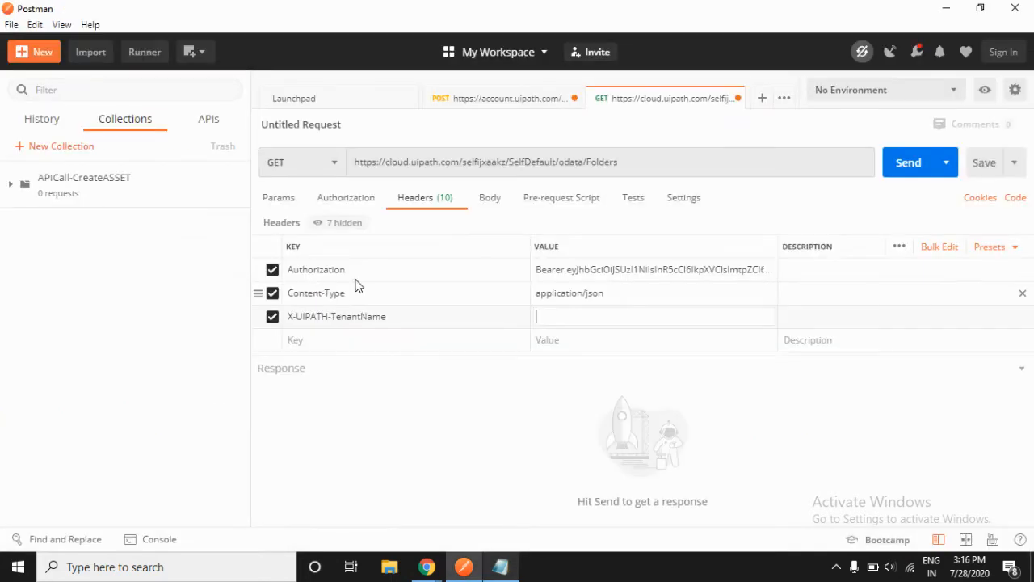
key(ctrl+v)
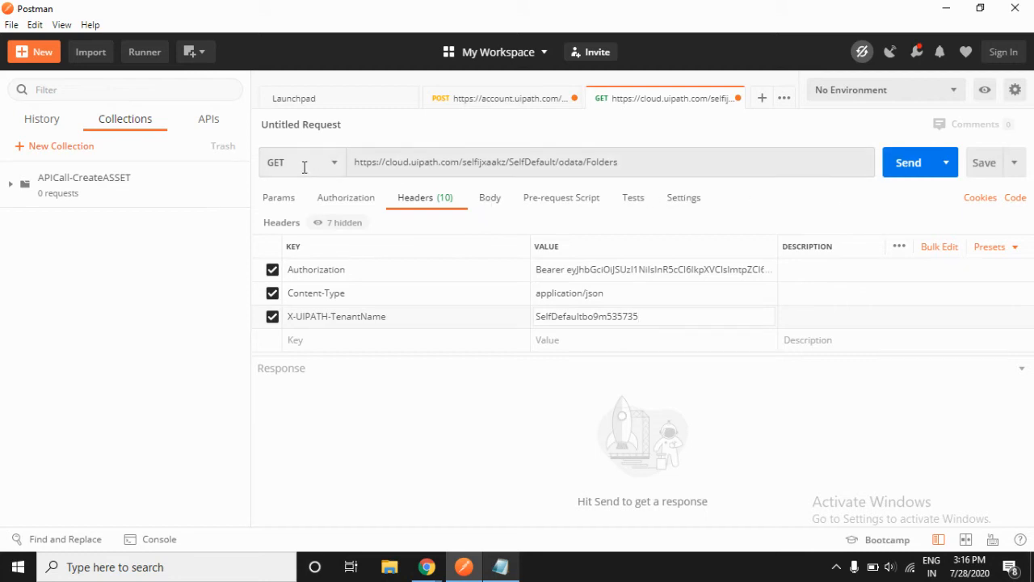
Send the Get Folders request and examine the folder entries in the response body.
click(904, 170)
click(902, 165)
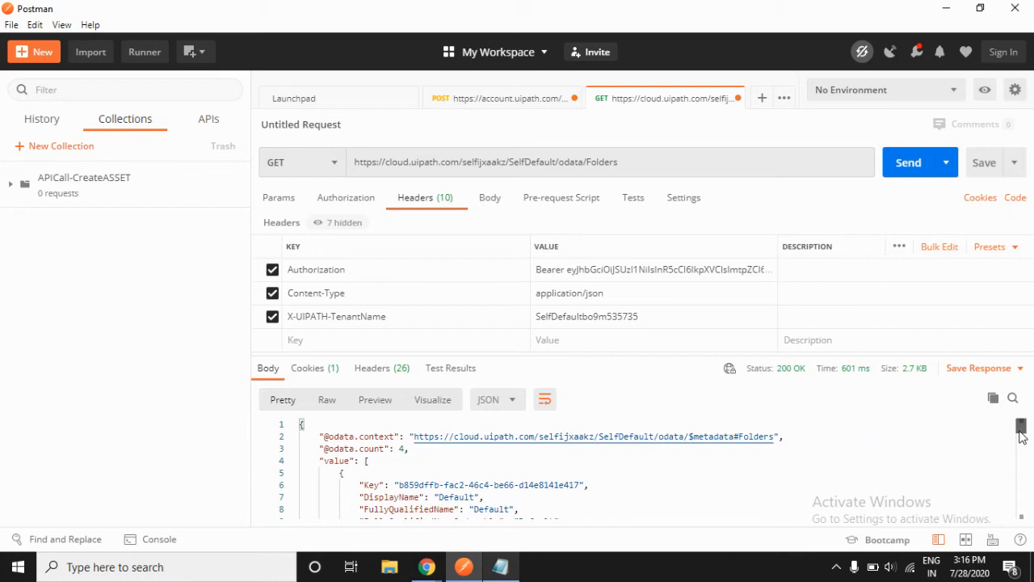
drag(1021, 436, 1022, 438)
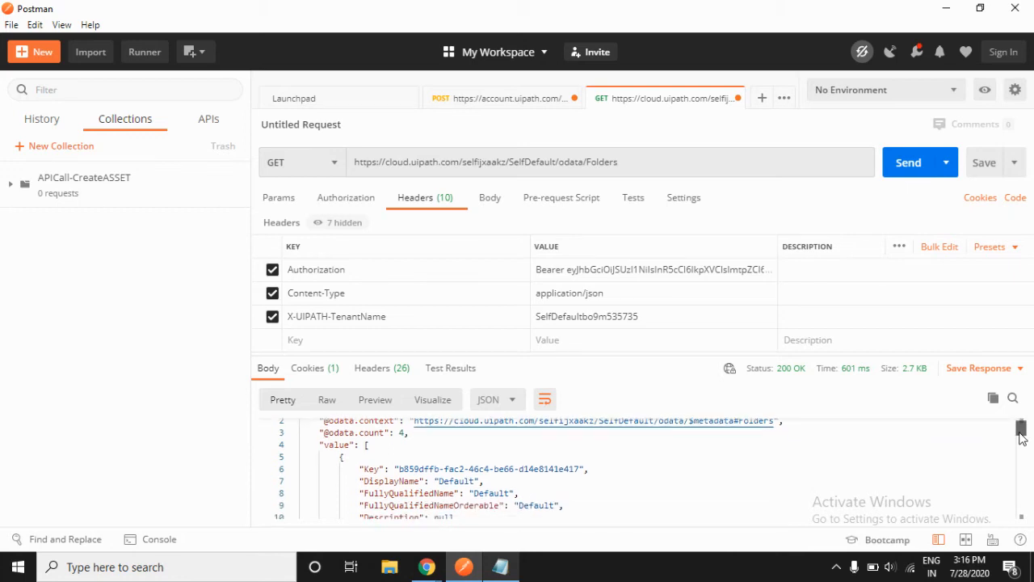
drag(1023, 438, 1022, 439)
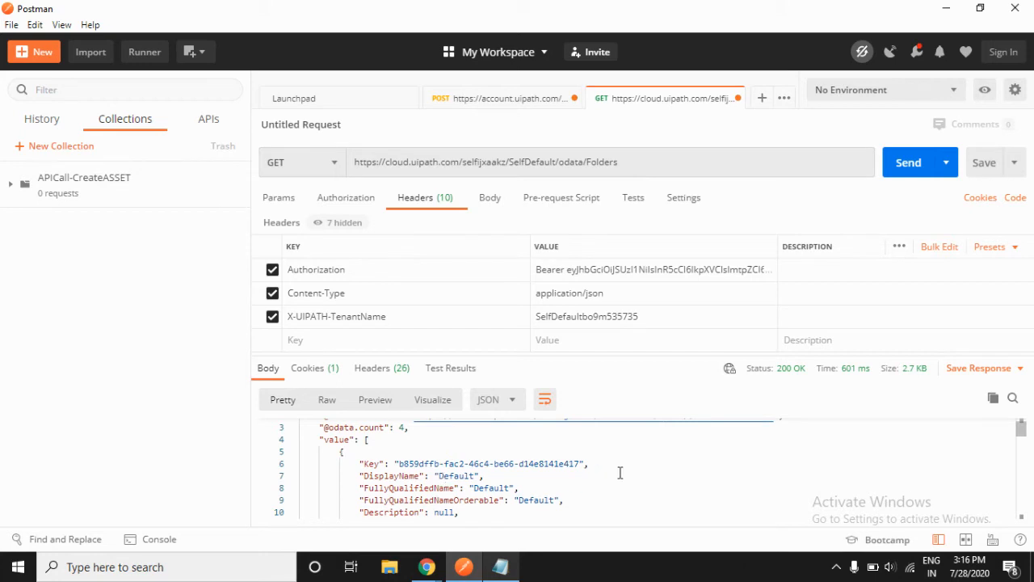
Copy the Default folder's Id 421905 from the Folders response into the X-UIPATH-OrganizationUnitId line of the Notepad notes.
mouse_move(1023, 428)
mouse_down()
mouse_move(1025, 492)
mouse_move(1023, 427)
mouse_move(1022, 447)
mouse_up()
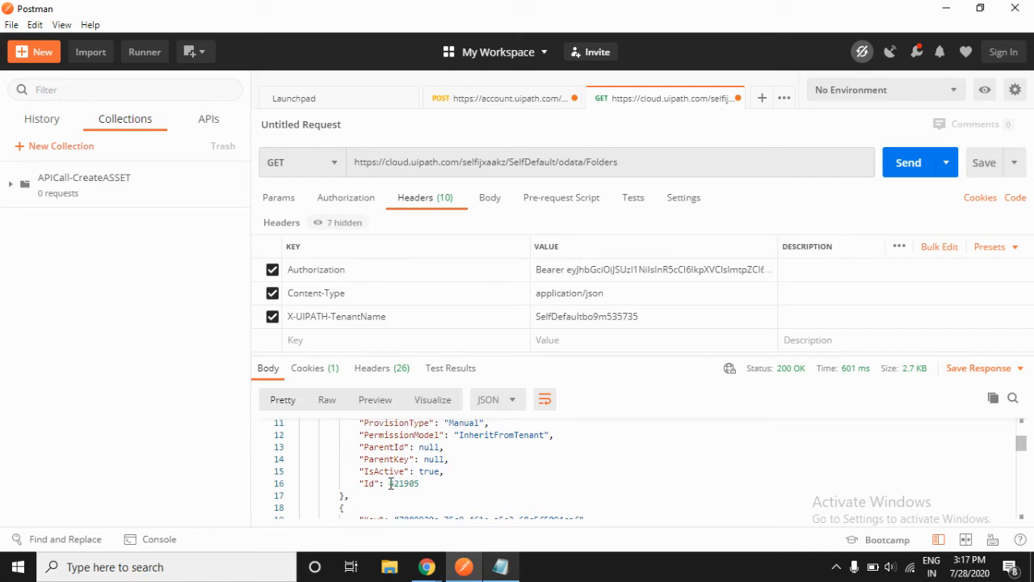
drag(390, 484, 419, 484)
key(alt+Tab)
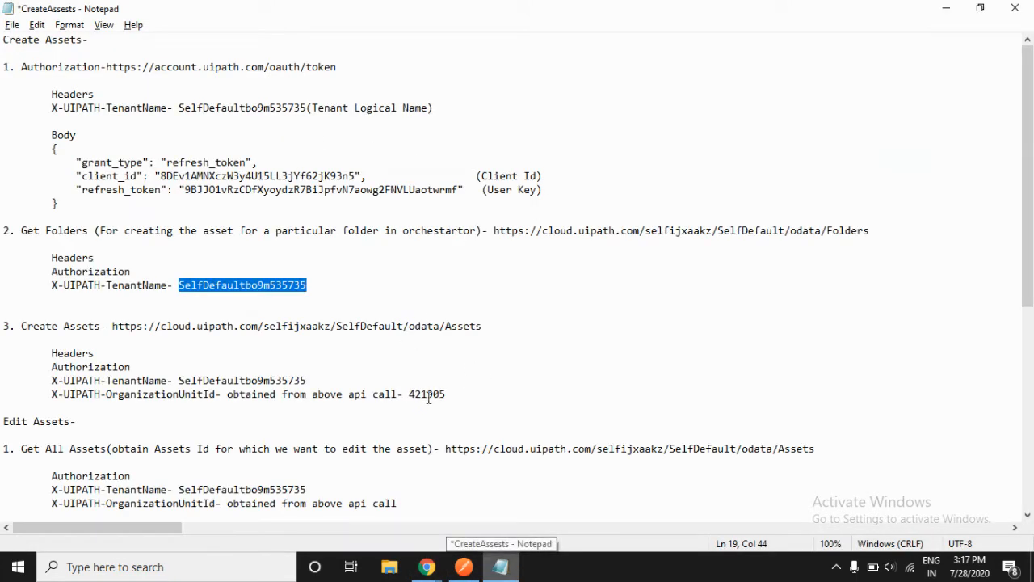
double_click(428, 395)
key(ctrl+v)
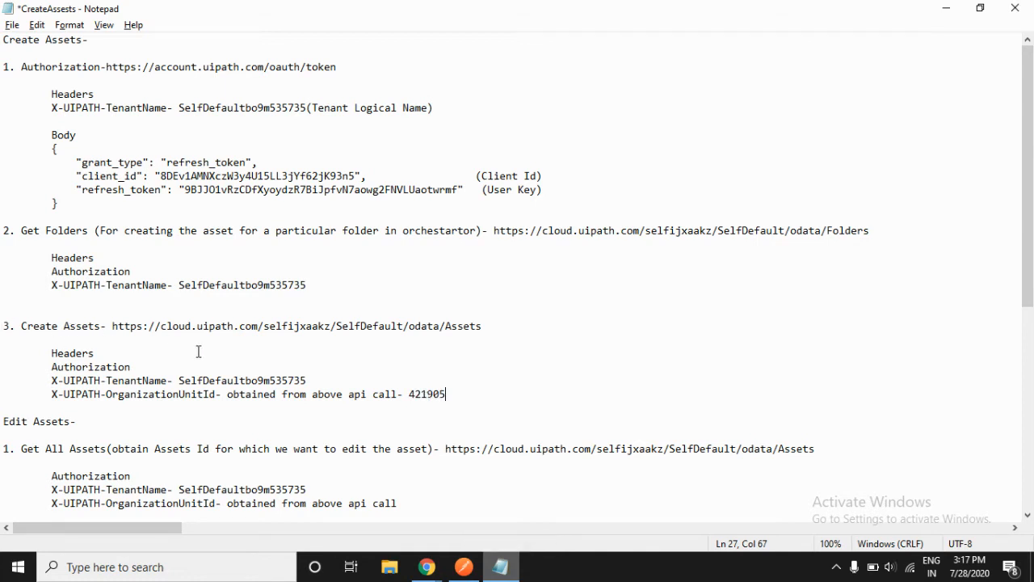
Return to Postman and create a new request with its method set to POST.
click(464, 567)
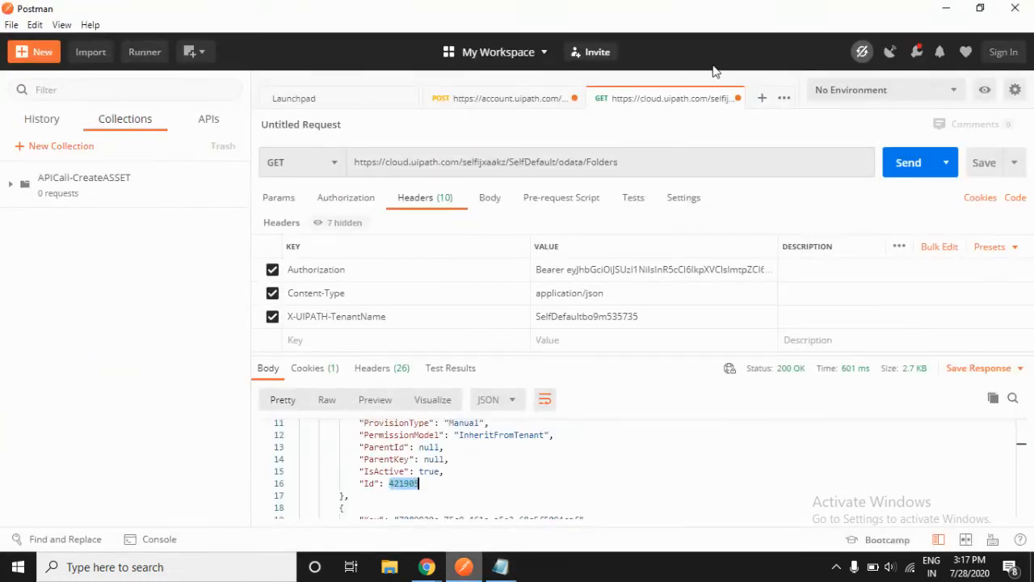
click(763, 98)
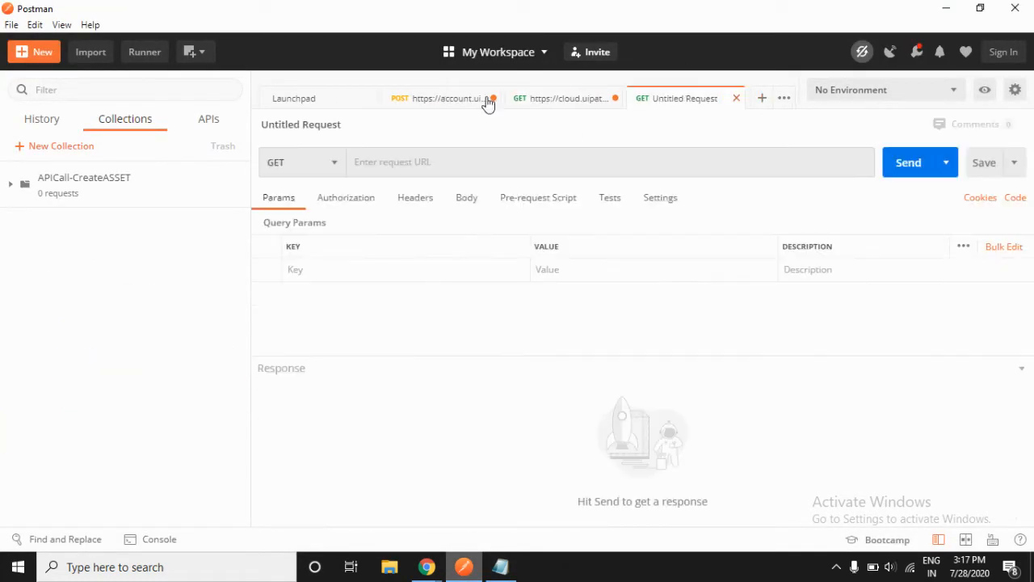
click(338, 166)
click(289, 219)
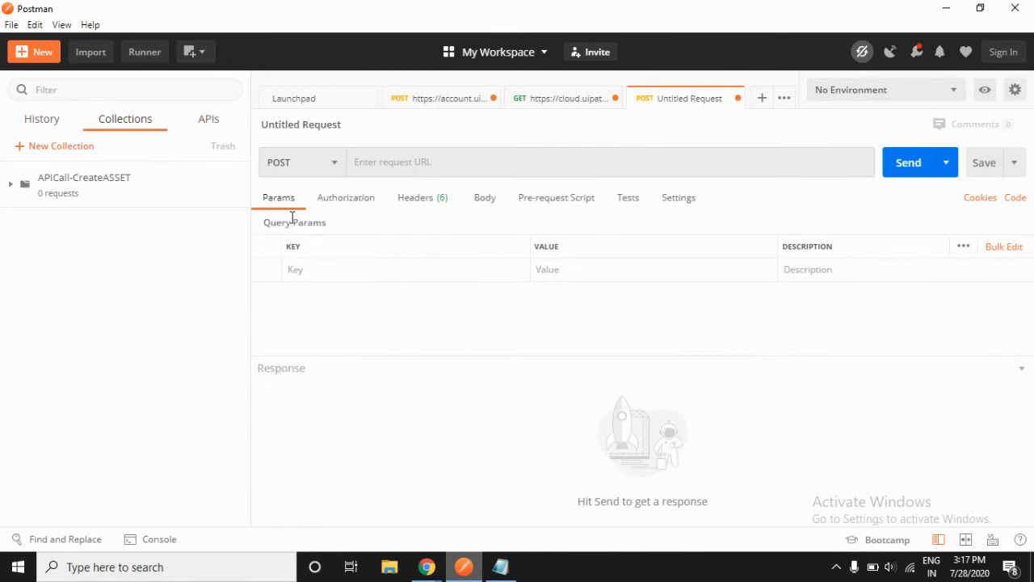
click(393, 166)
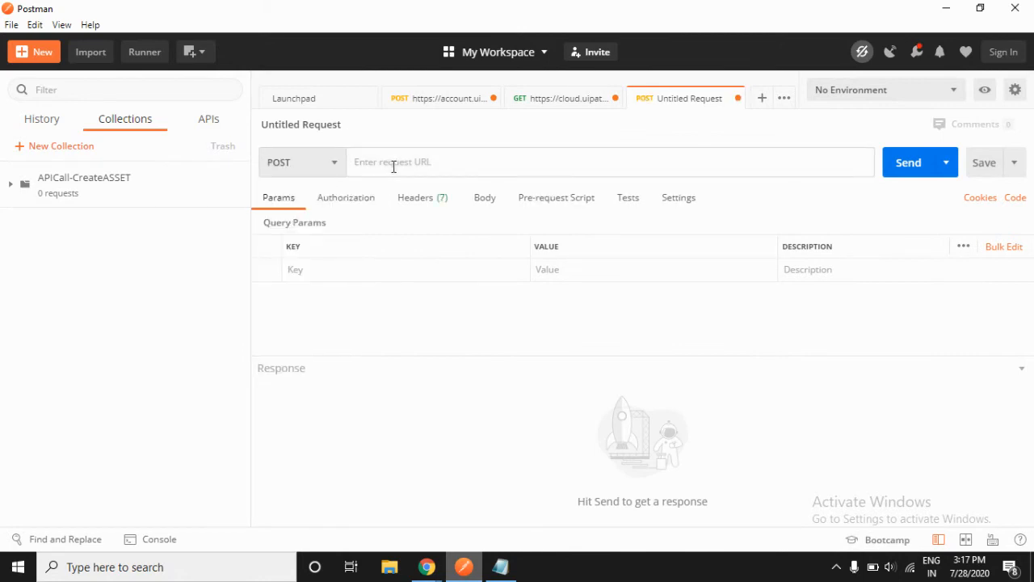
key(alt+Tab)
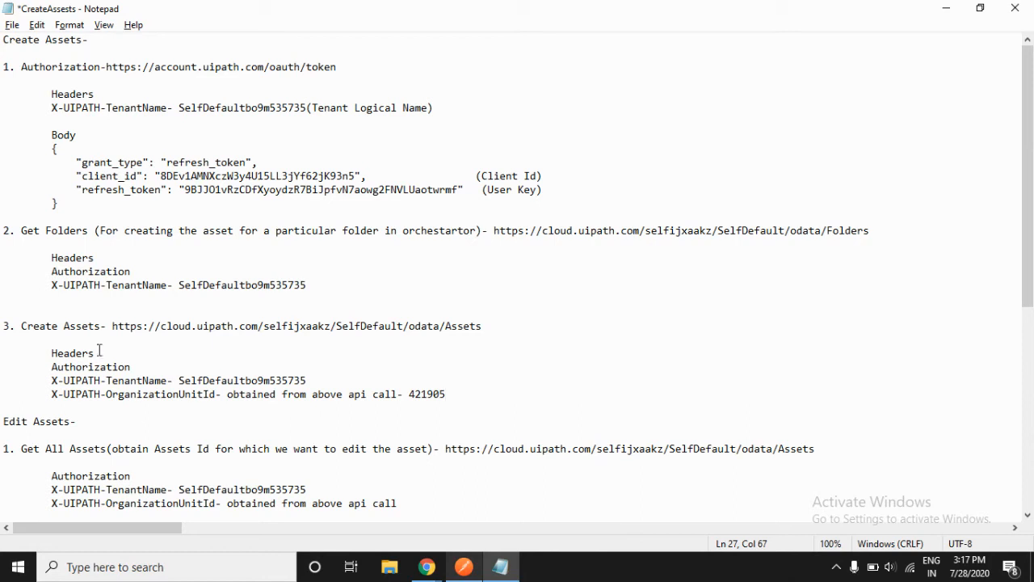
drag(113, 325, 483, 325)
key(ctrl+c)
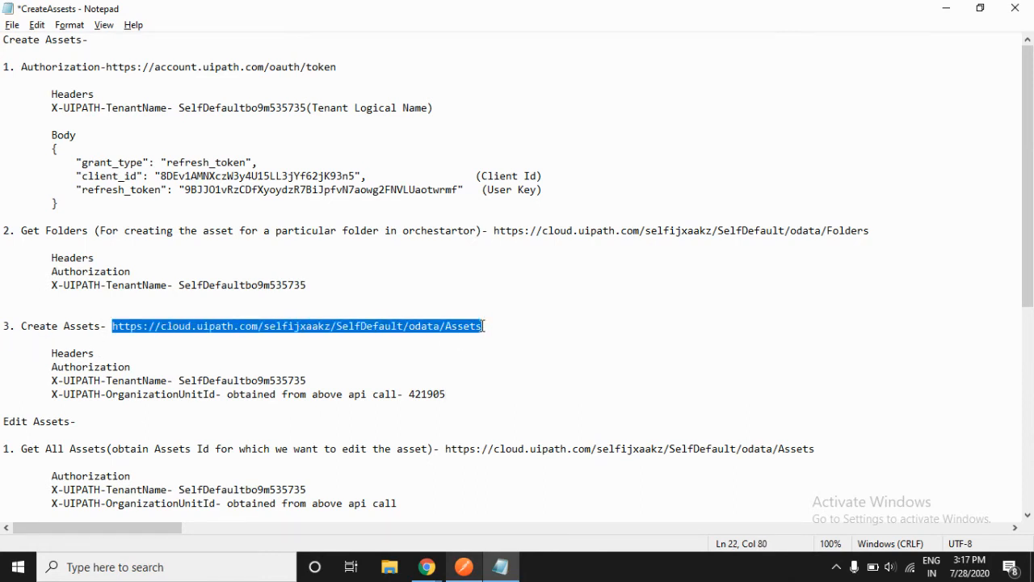
key(alt+Tab)
key(ctrl+v)
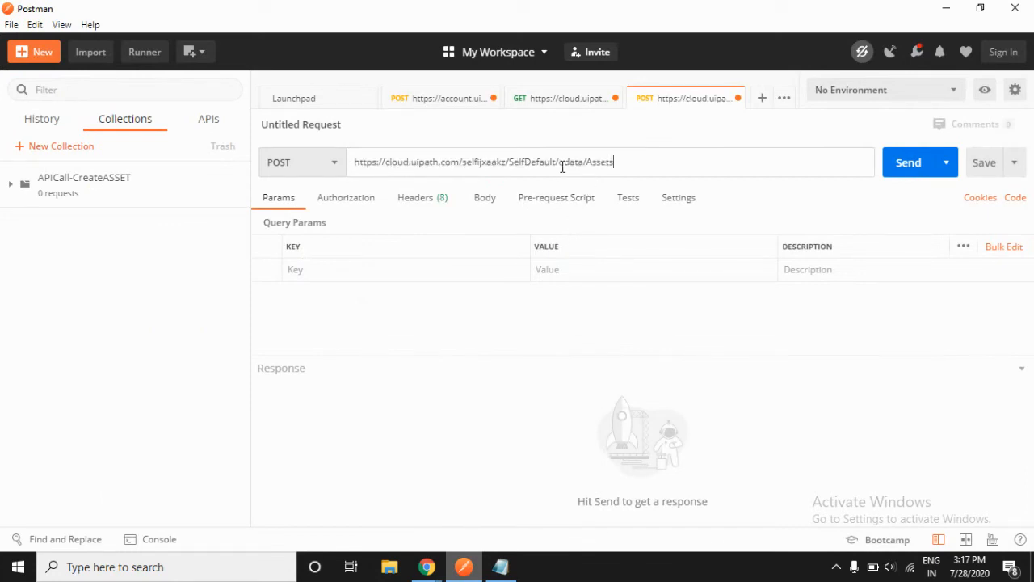
drag(559, 160, 356, 162)
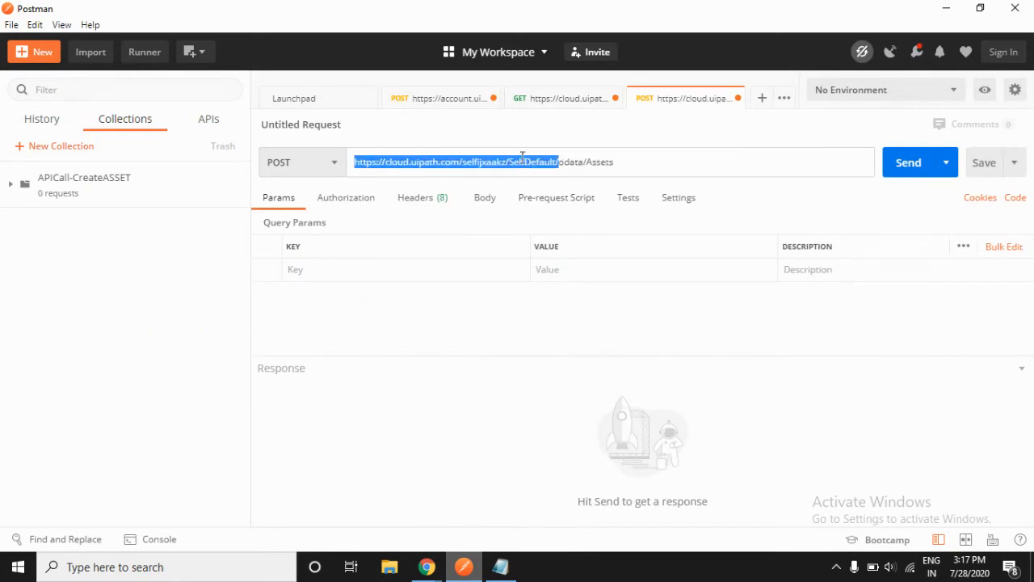
drag(617, 164, 561, 168)
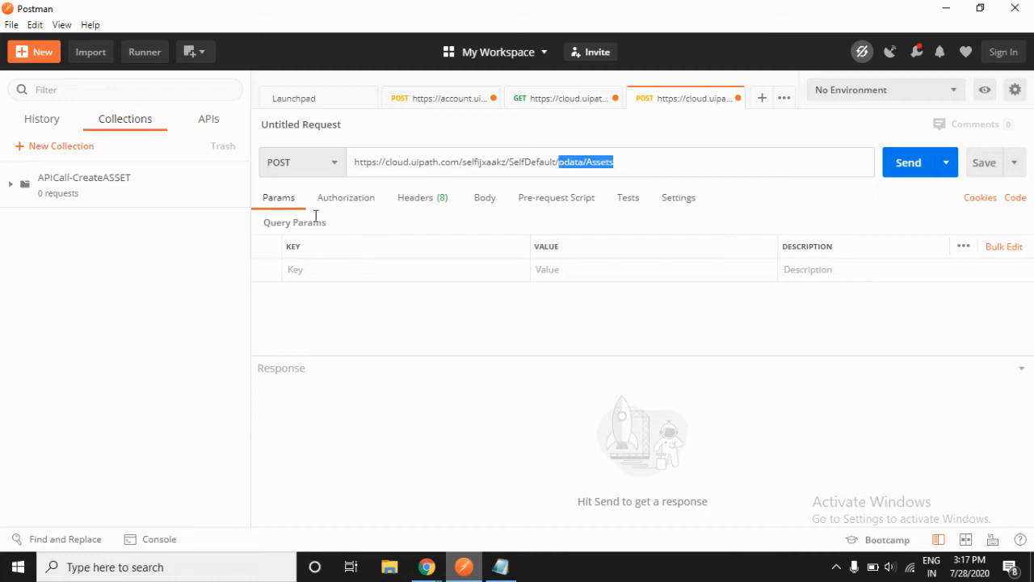
Set the authorization type of the Assets request to No Auth.
click(342, 204)
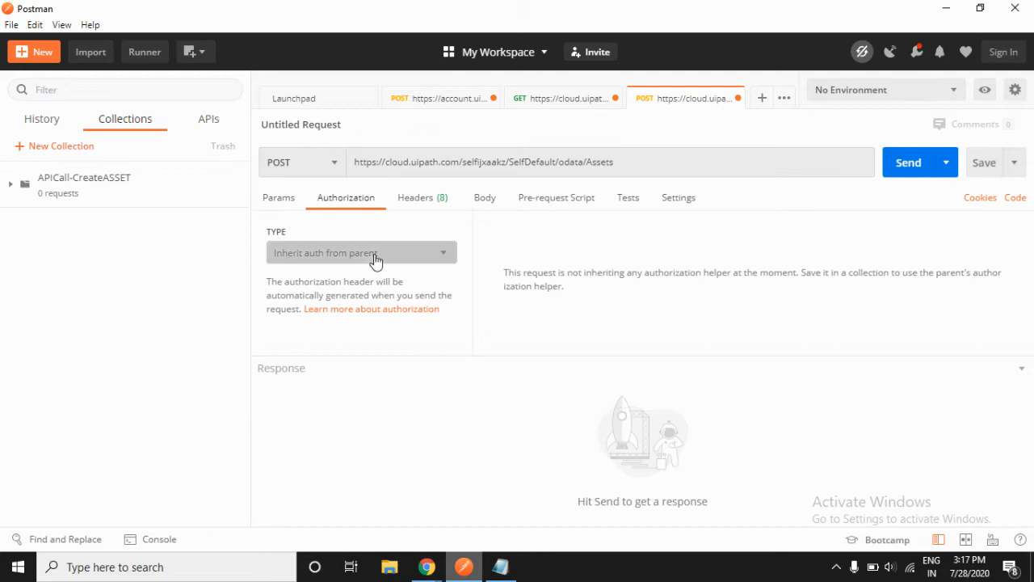
click(373, 260)
click(315, 305)
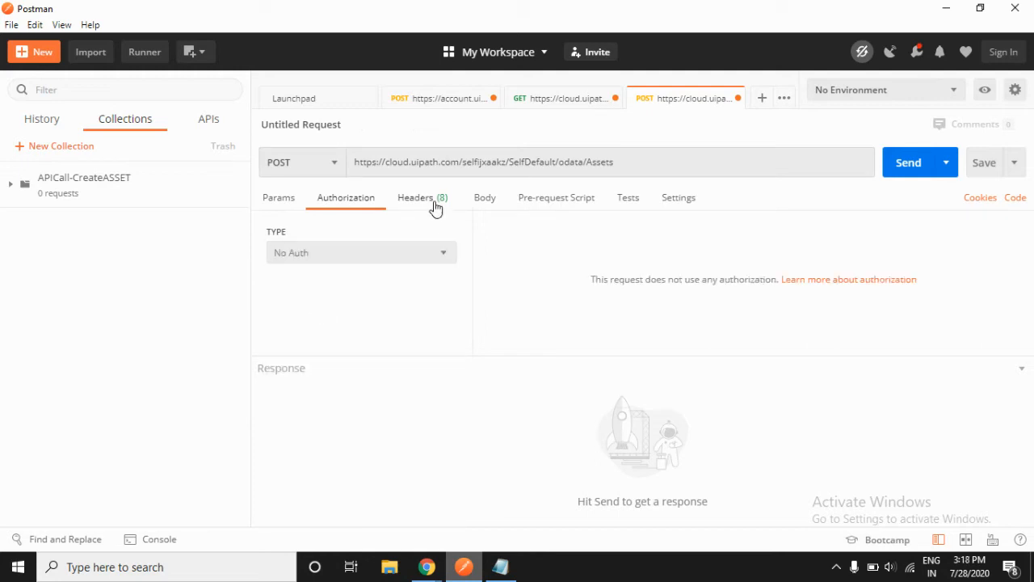
Add a header with the key Content-Type to the Assets request.
click(434, 205)
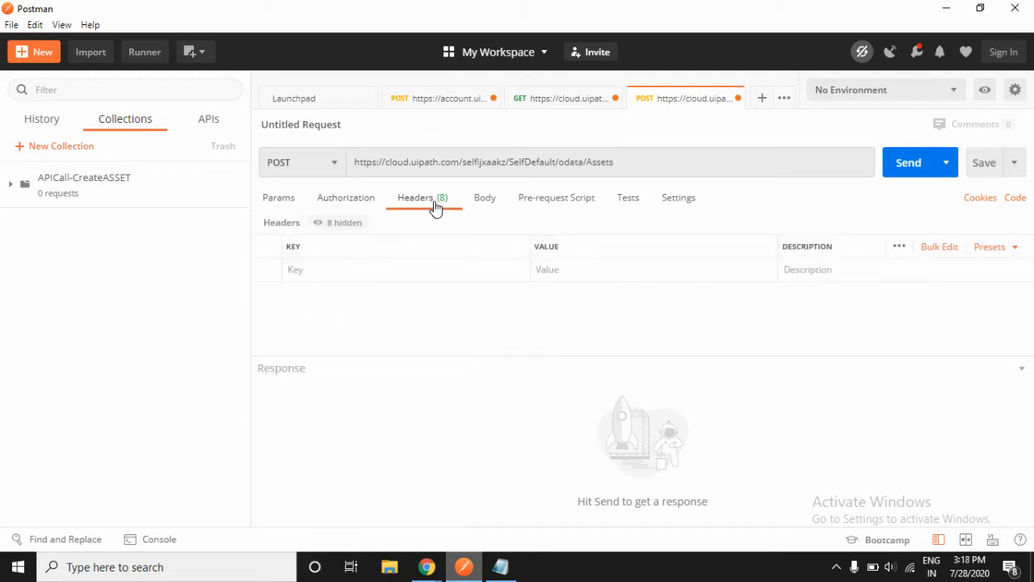
click(314, 271)
text(conte)
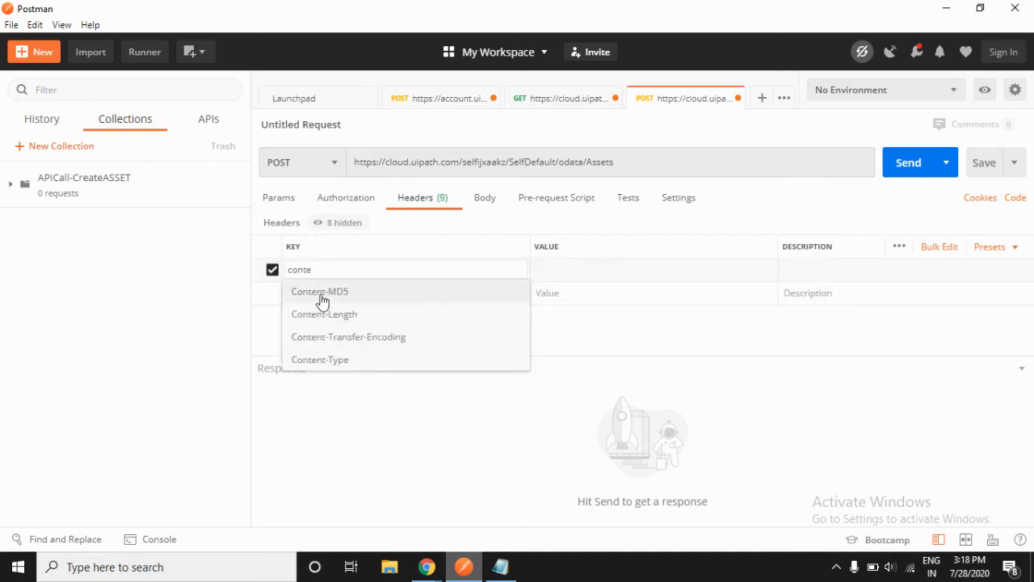
key(Return)
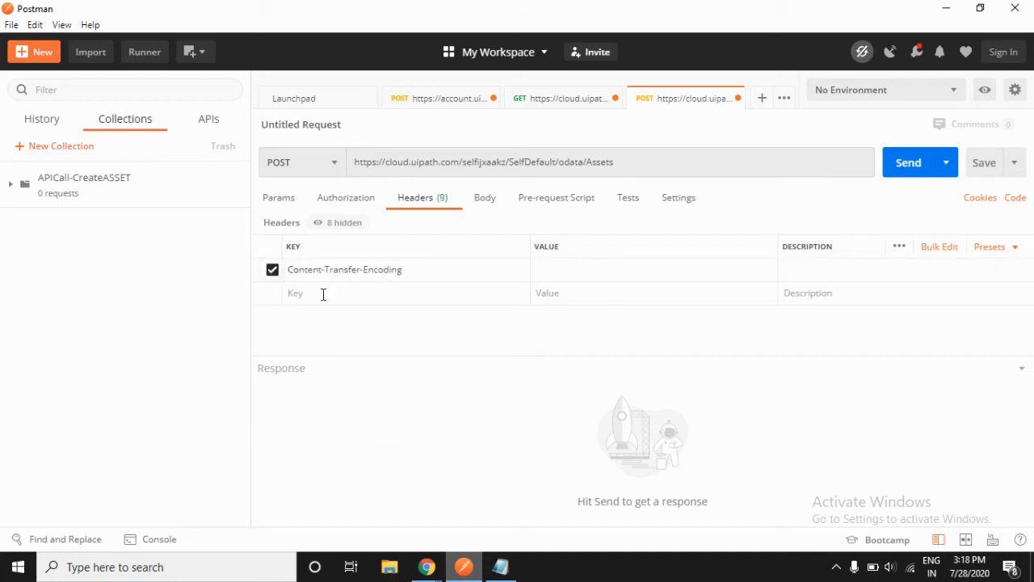
click(428, 270)
drag(428, 269, 285, 275)
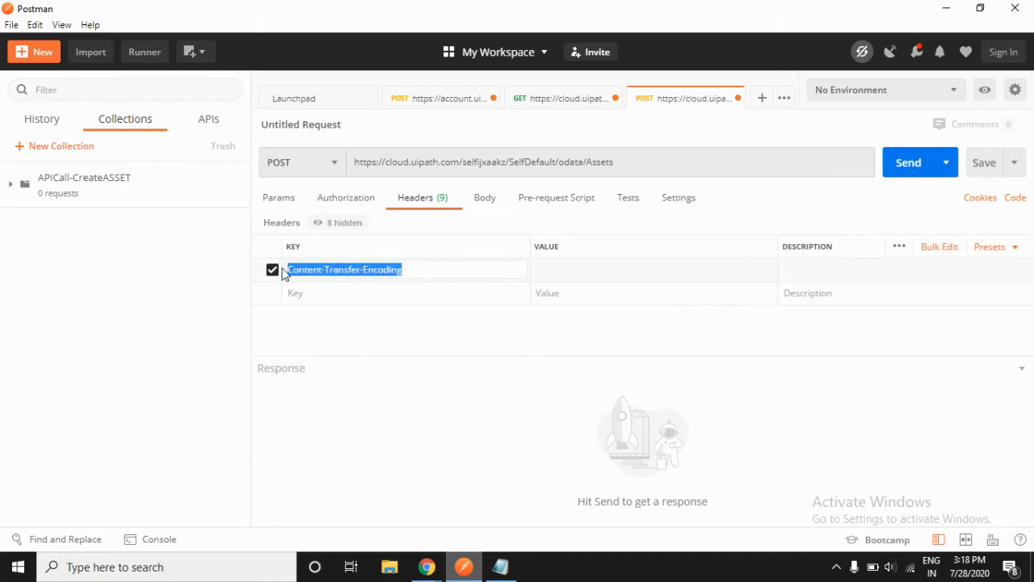
text(co)
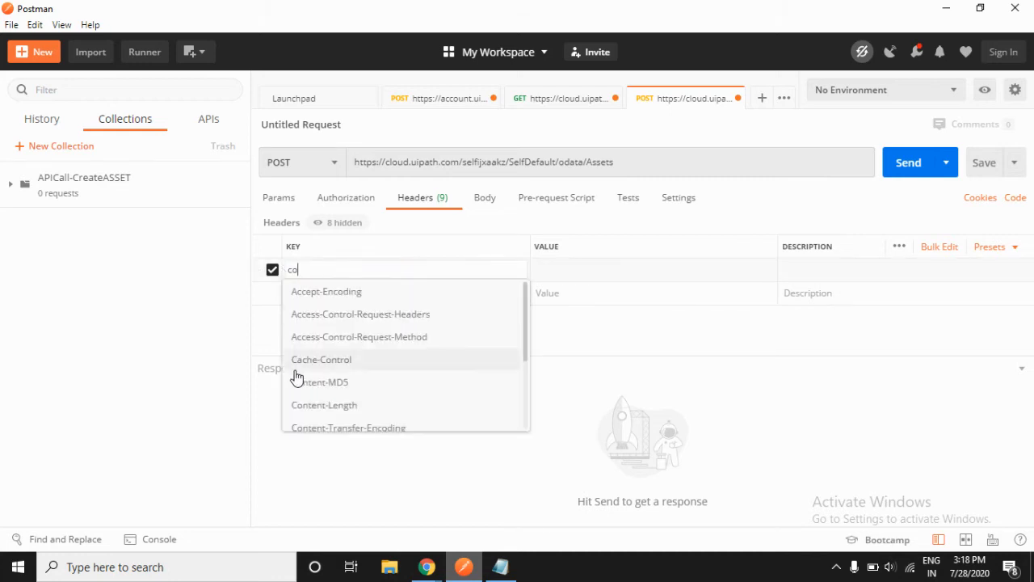
text(nt)
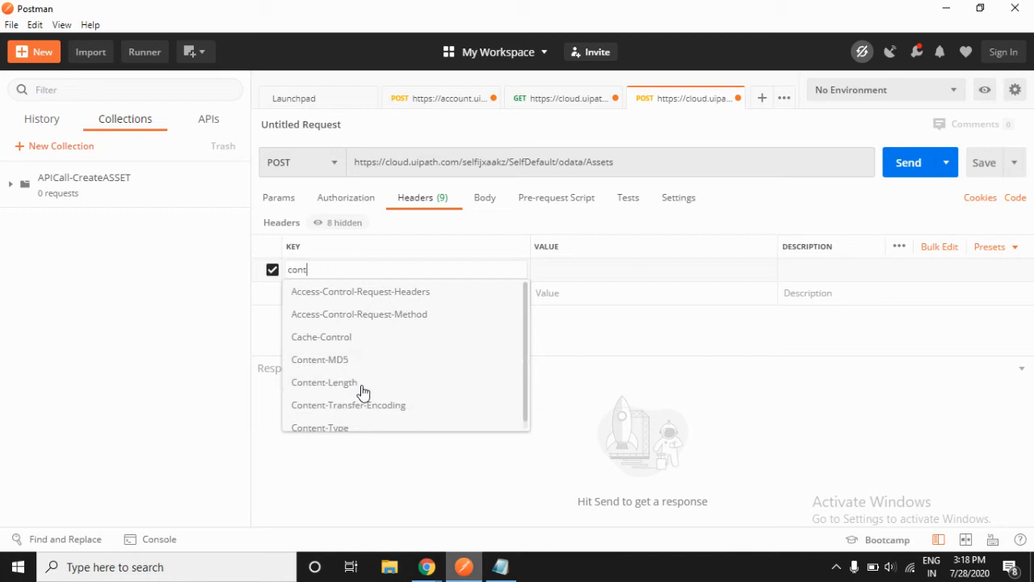
click(337, 428)
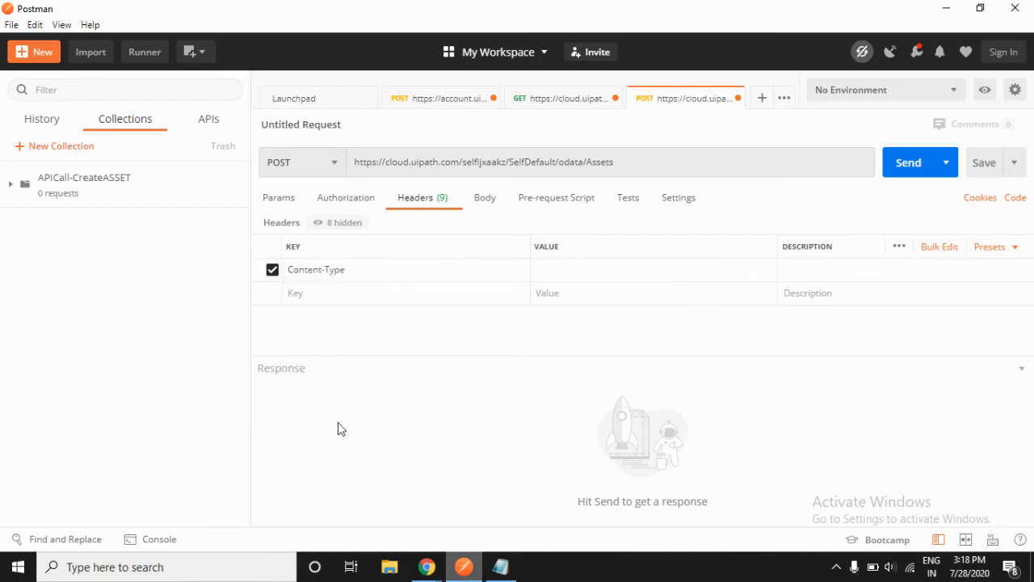
Add a second header with the key Authorization to the Assets request.
click(343, 294)
text(aut)
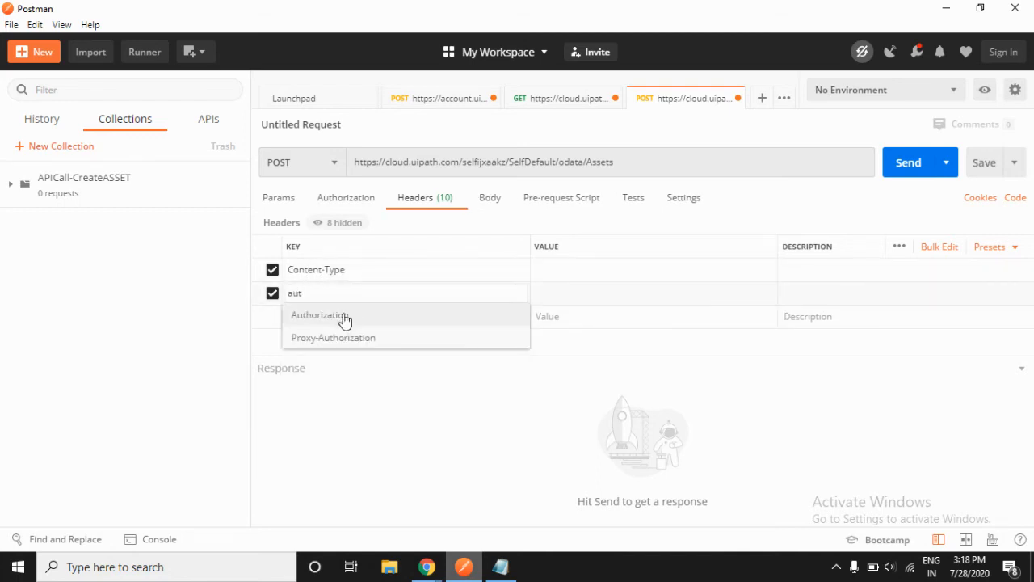
click(345, 316)
Add an X-UIPATH-TenantName header key to the Assets request, copied from the Create Assets section of the Notepad notes.
click(325, 319)
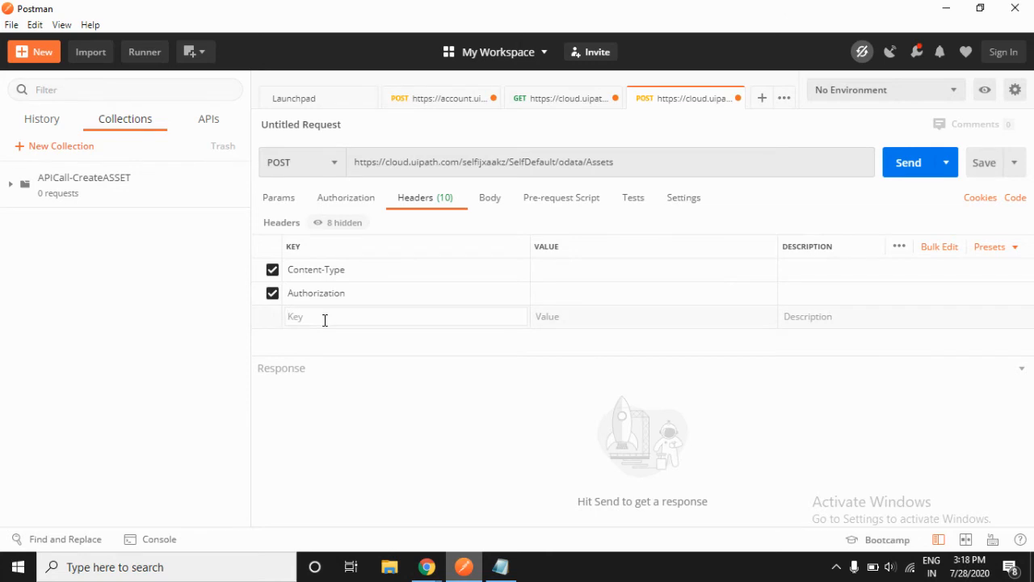
key(alt+Tab)
drag(52, 380, 168, 377)
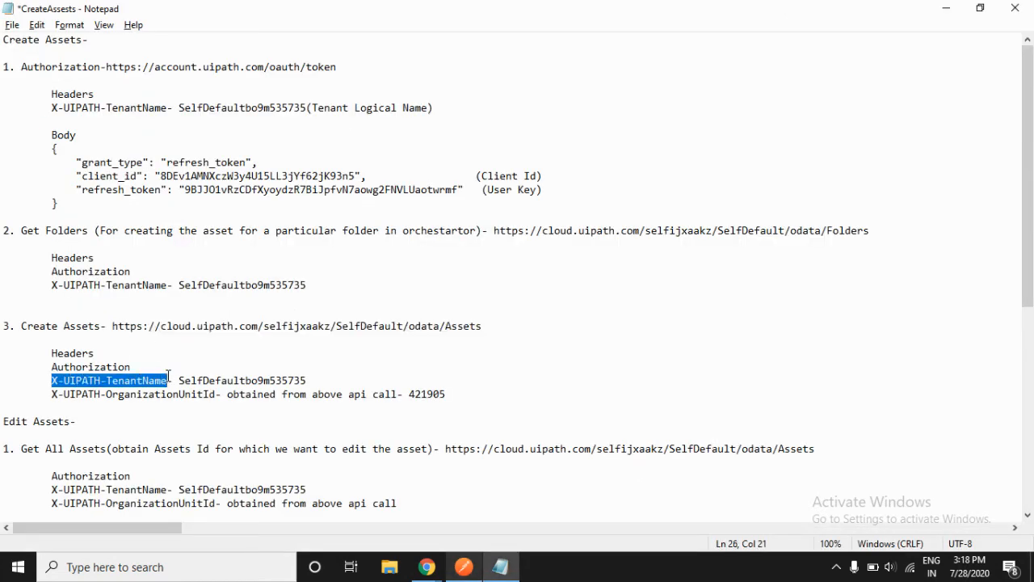
key(ctrl+c)
key(alt+Tab)
key(ctrl+v)
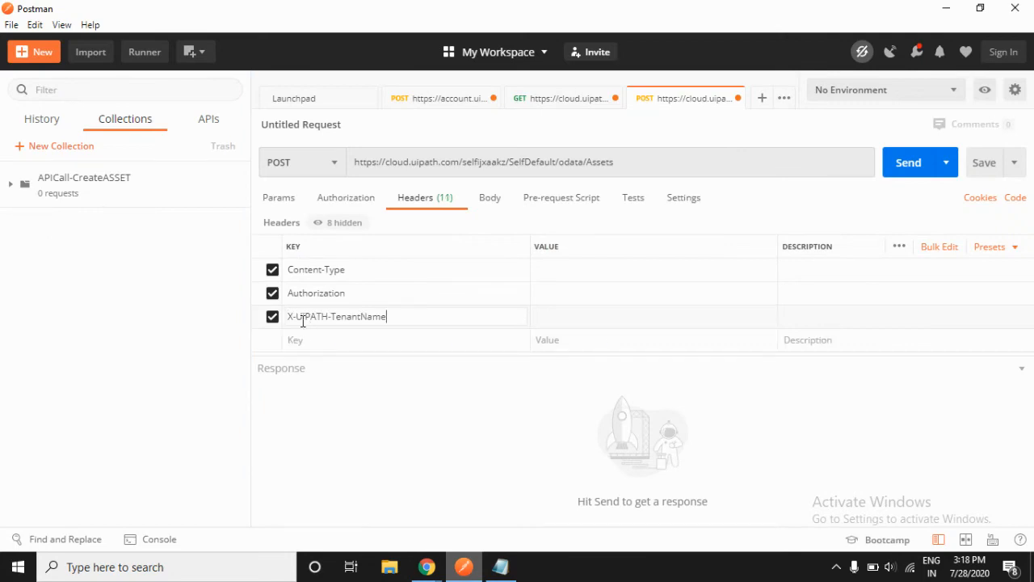
Add an X-UIPATH-OrganizationUnitId header key to the Assets request, copied from the Notepad notes.
click(314, 337)
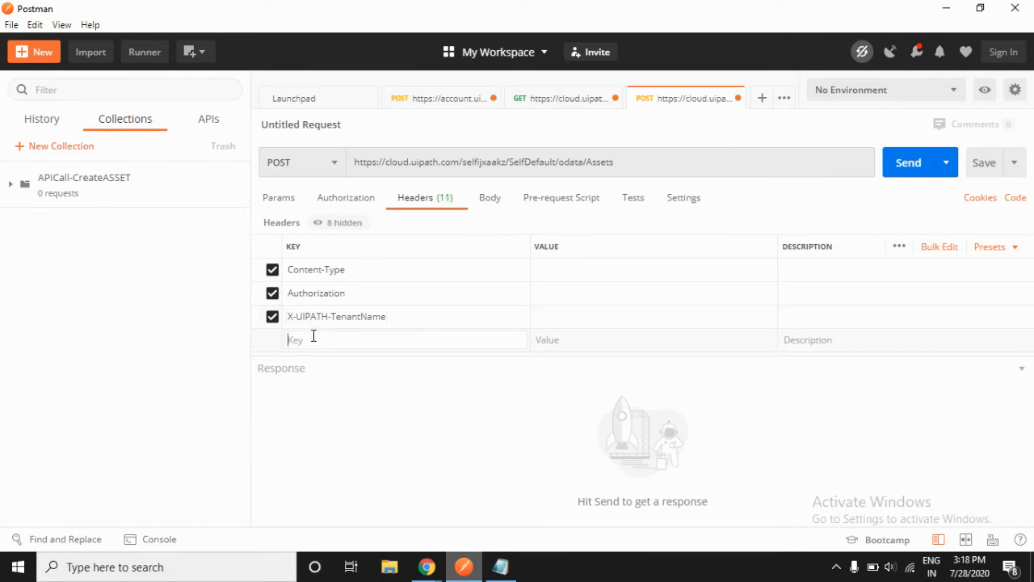
key(alt+Tab)
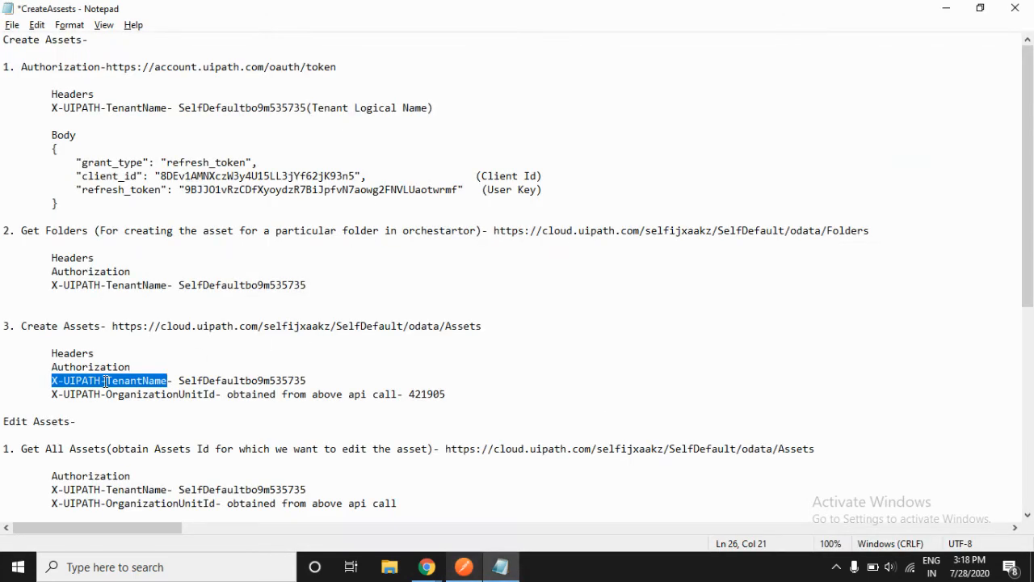
drag(52, 394, 219, 394)
key(alt+Tab)
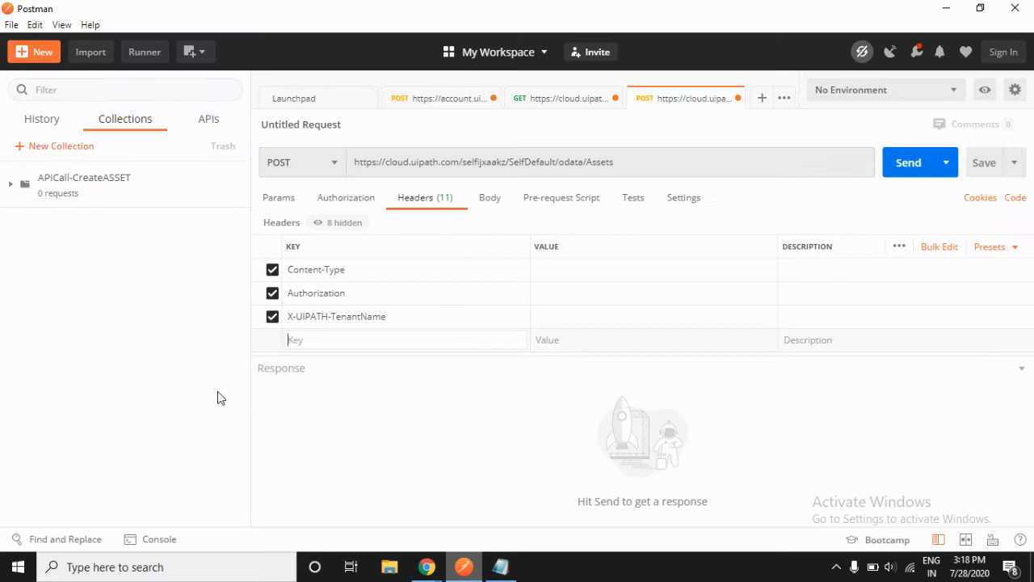
key(ctrl+v)
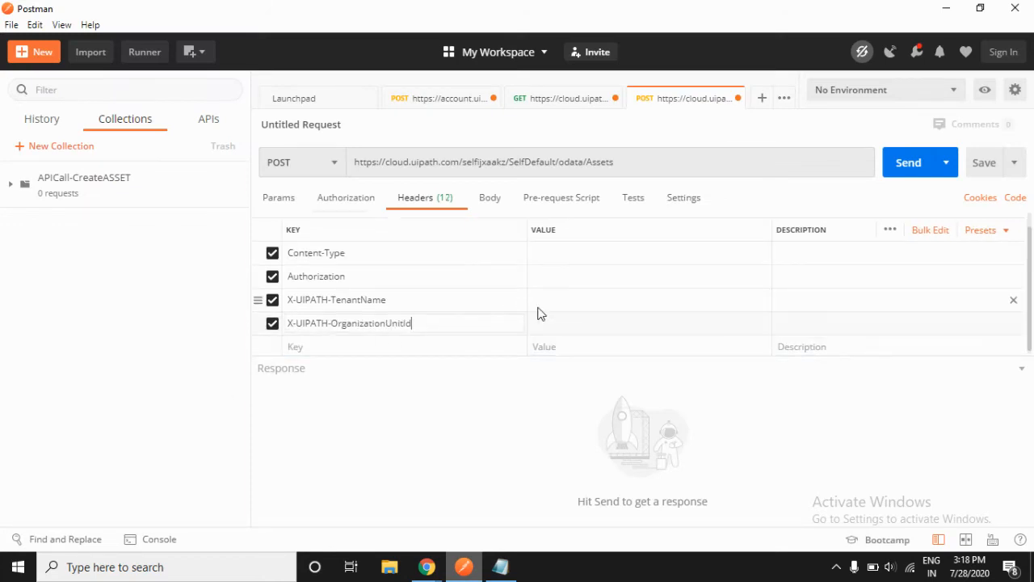
Copy the folder Id 421905 from the Notepad notes into the value of the X-UIPATH-OrganizationUnitId header.
key(alt+Tab)
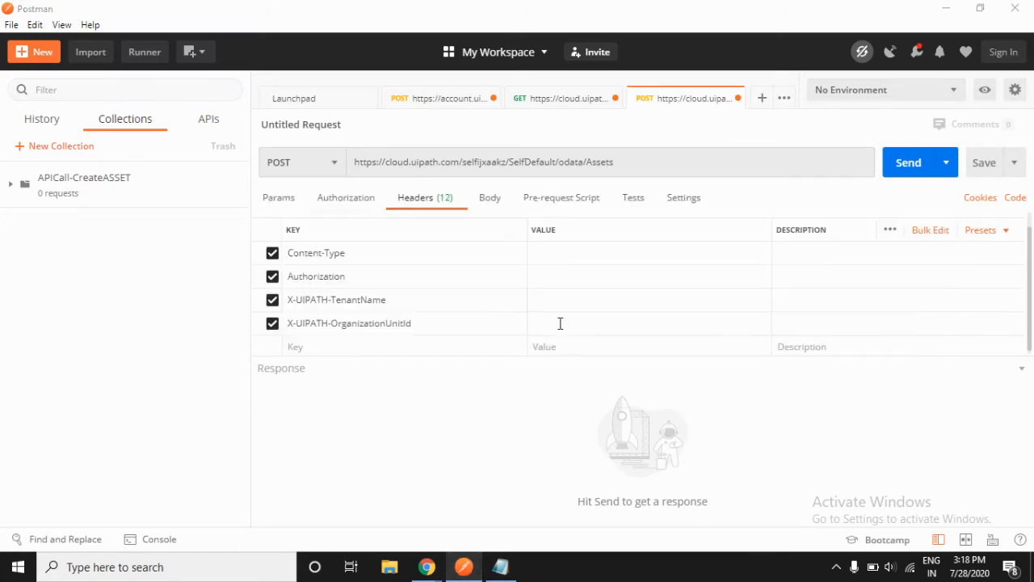
double_click(427, 394)
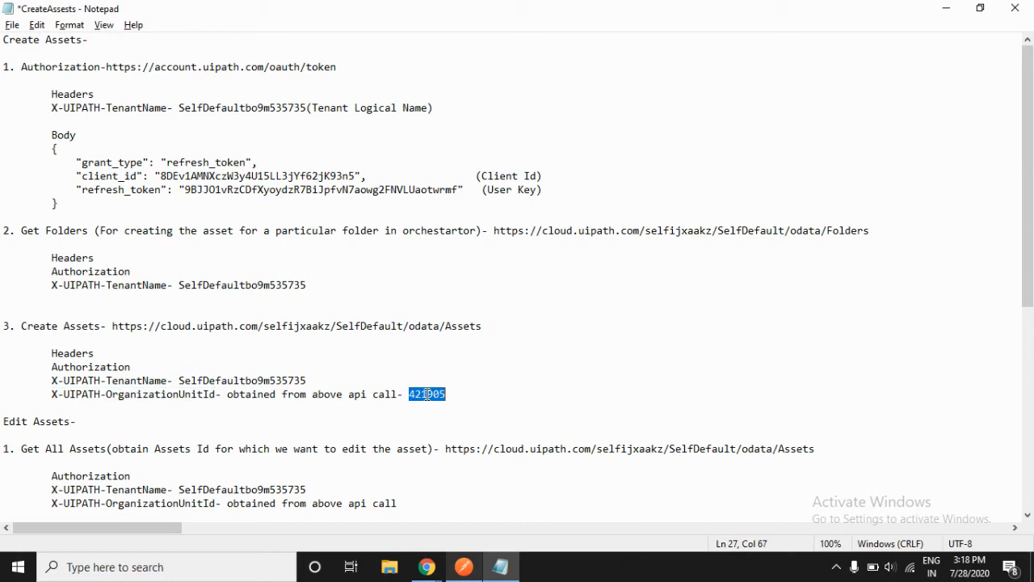
key(alt+Tab)
key(ctrl+v)
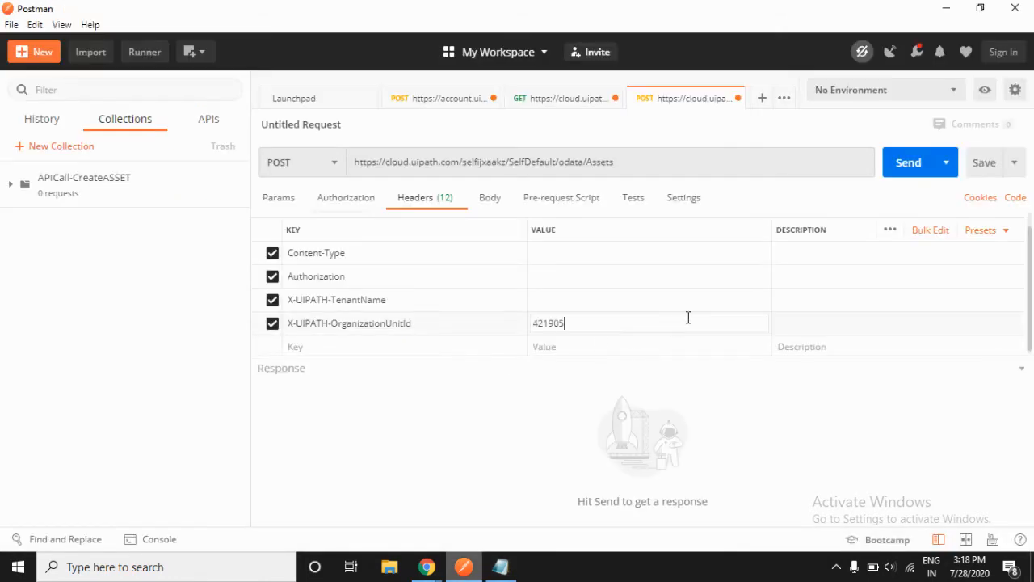
Copy the tenant name SelfDefaultbo9m535735 from the Folders request into the value of the Assets request's X-UIPATH-TenantName header.
click(569, 298)
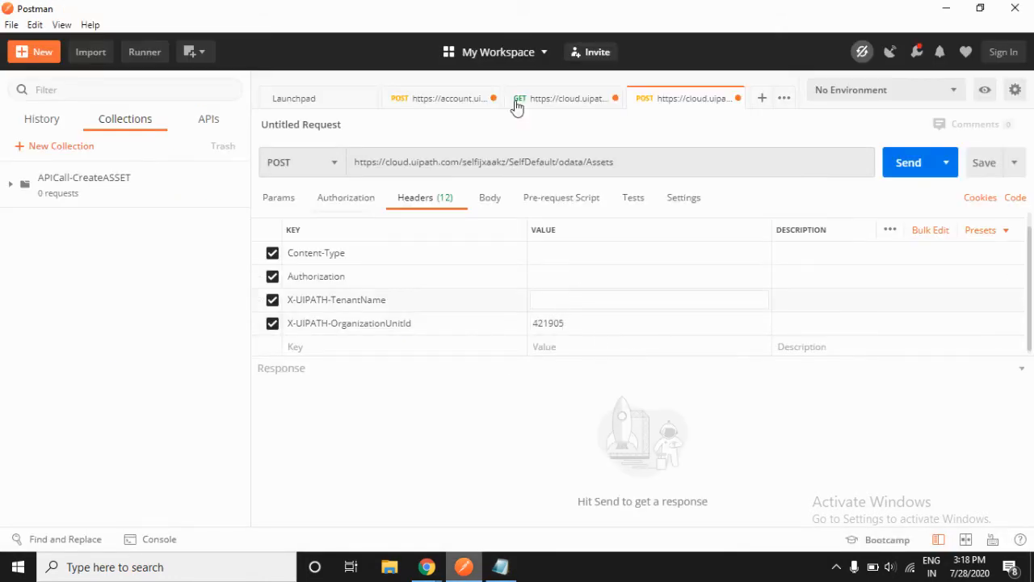
click(544, 109)
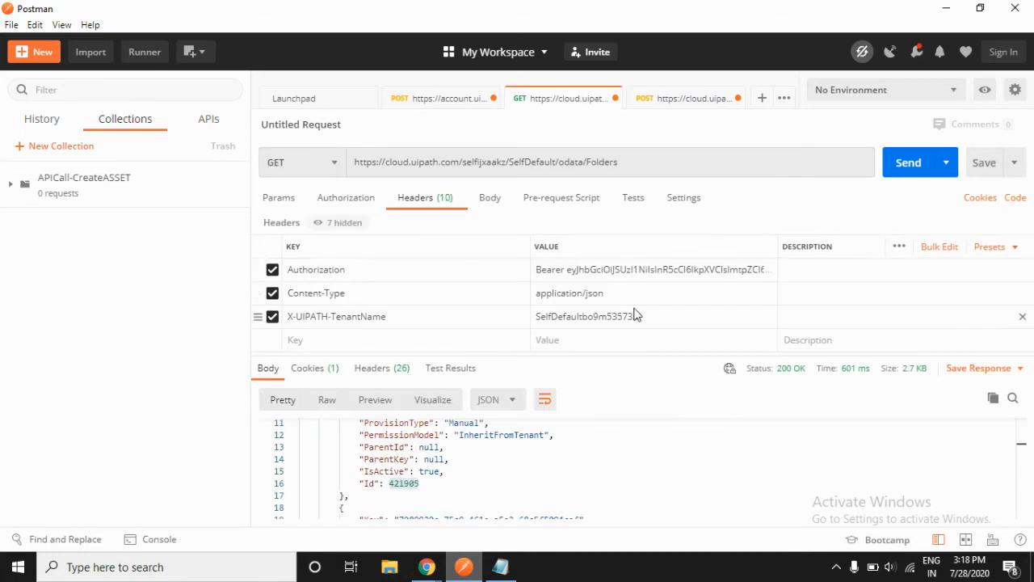
drag(644, 311, 534, 321)
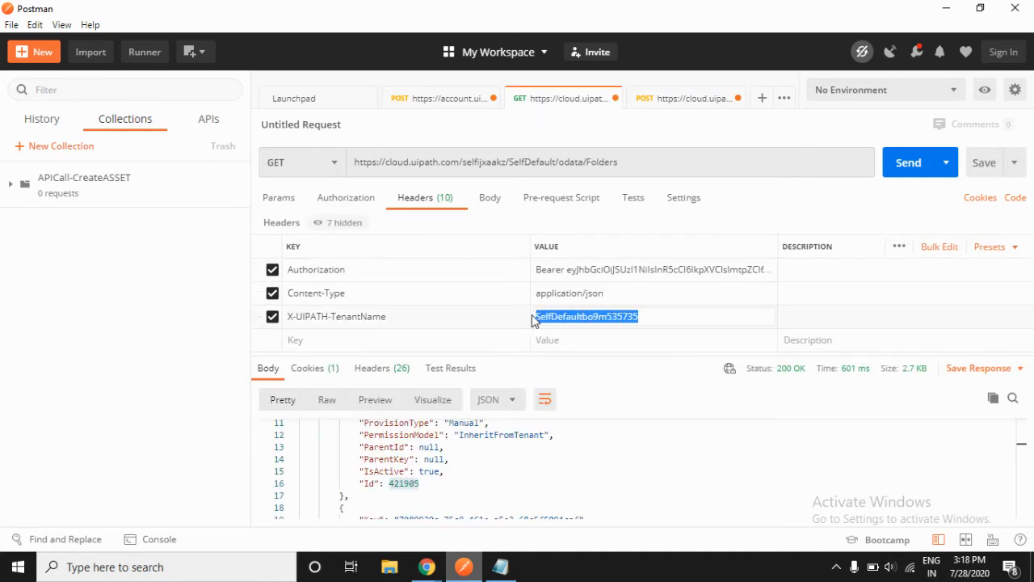
click(683, 101)
click(547, 300)
key(ctrl+v)
key(alt+Tab)
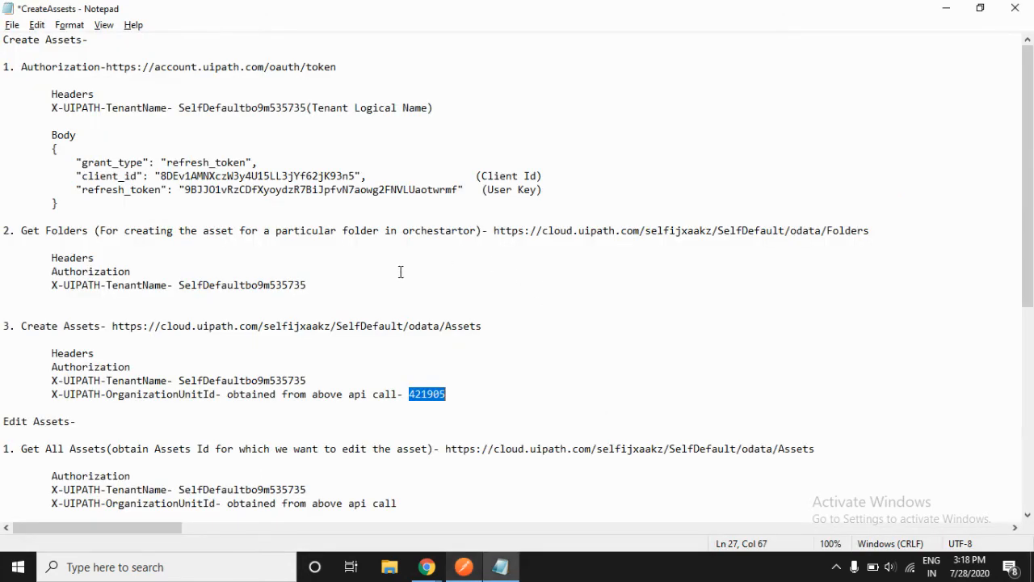
key(alt+Tab)
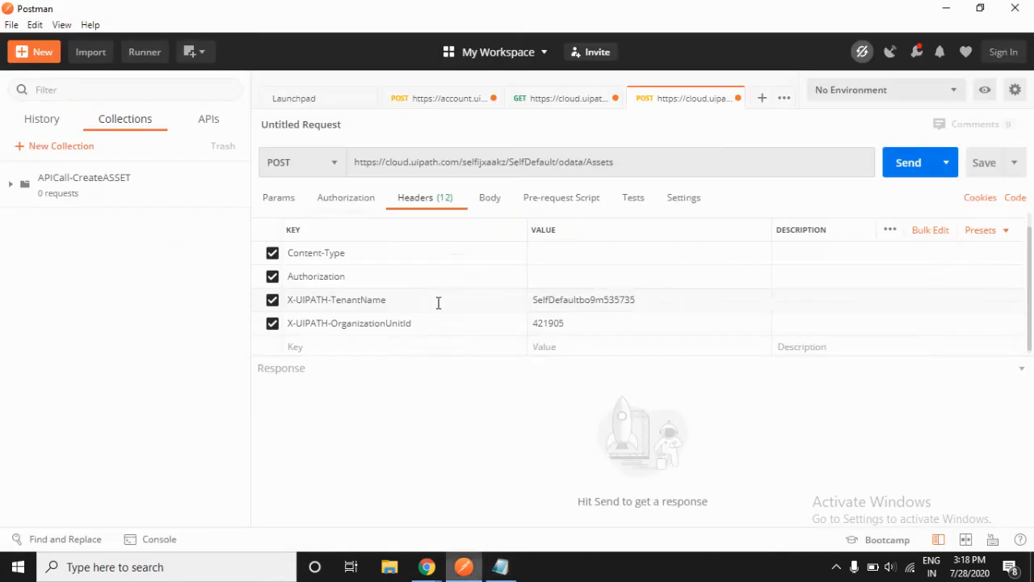
click(540, 103)
drag(622, 293, 533, 303)
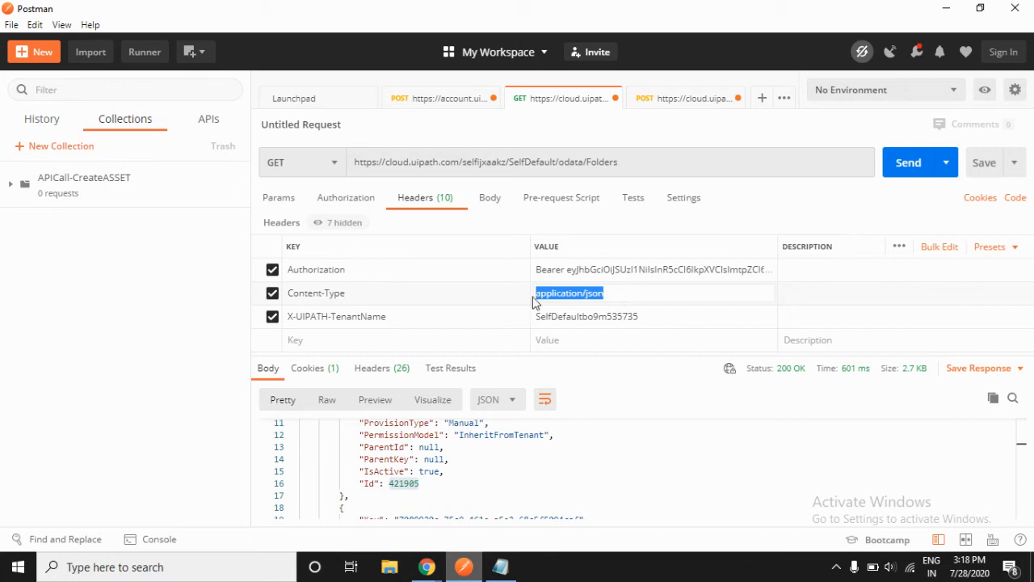
key(alt+Tab)
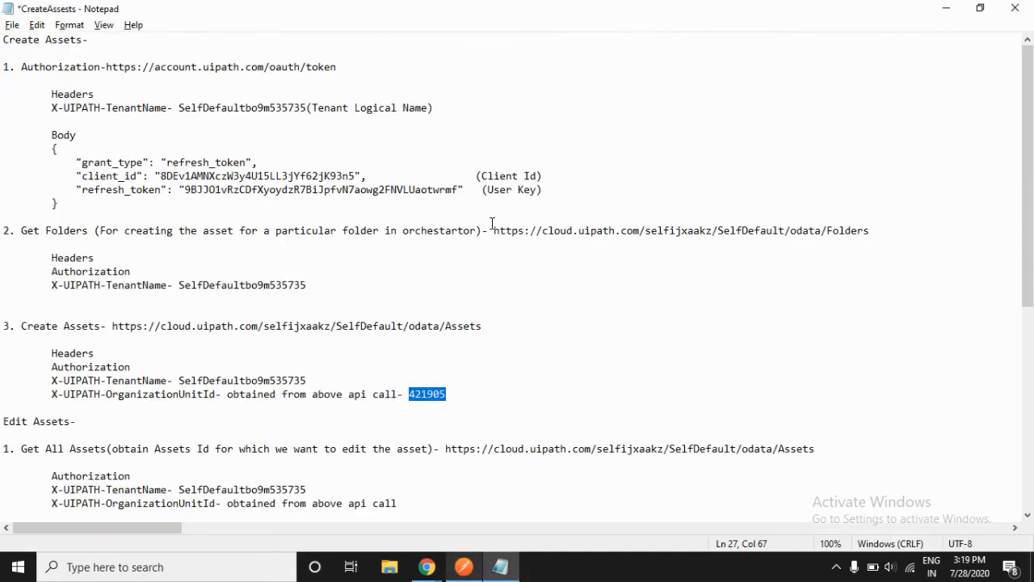
key(alt+Tab)
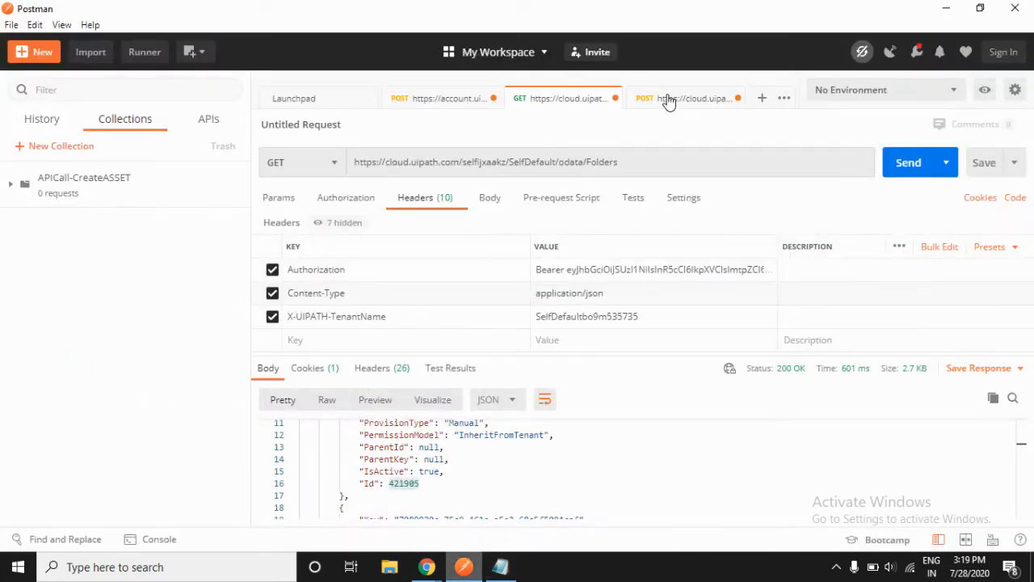
click(668, 98)
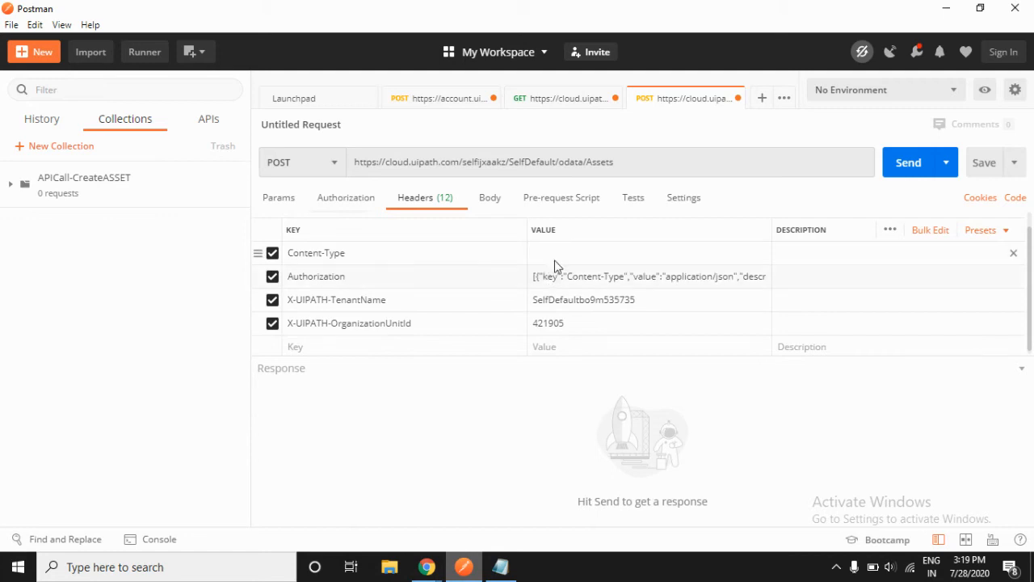
click(615, 278)
key(ctrl+a)
key(BackSpace)
Enter application/json in the Authorization value and move it to the value of the Content-Type header.
text(ap)
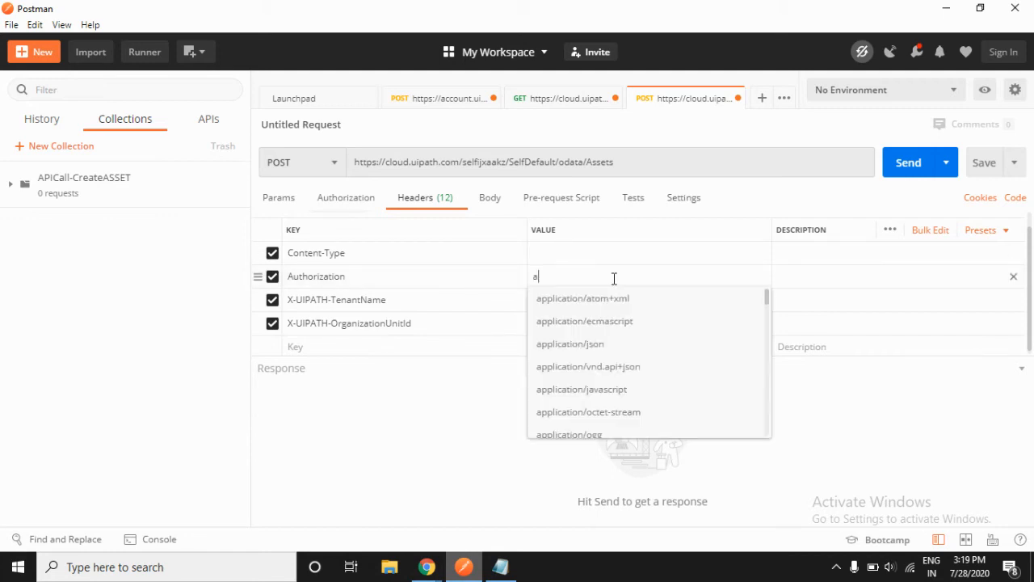
click(591, 344)
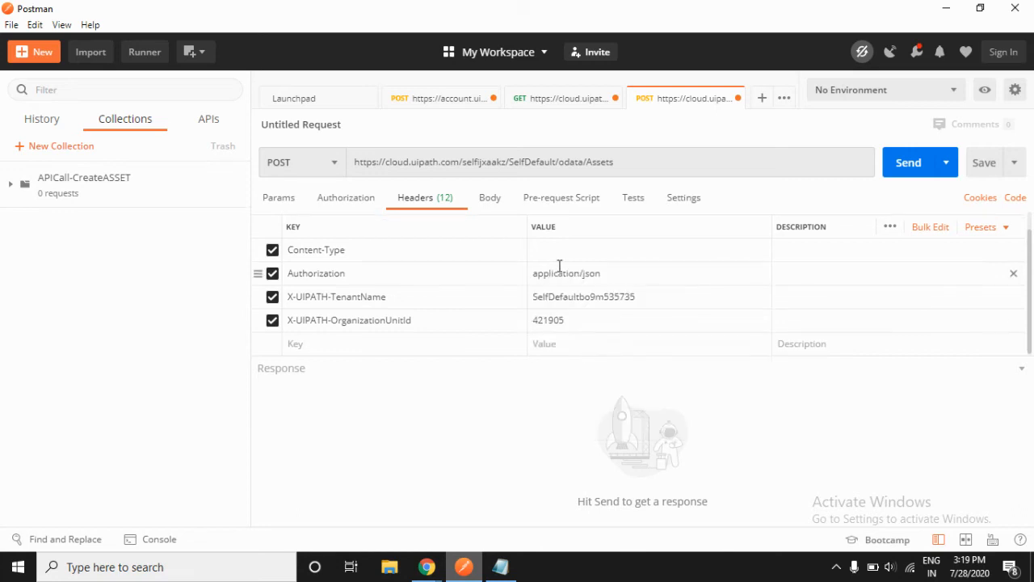
click(581, 249)
drag(614, 273, 534, 274)
key(ctrl+x)
click(570, 251)
key(ctrl+v)
Set the Authorization header's value to Bearer followed by the access token copied from the oauth/token response.
click(547, 278)
text(Bearer)
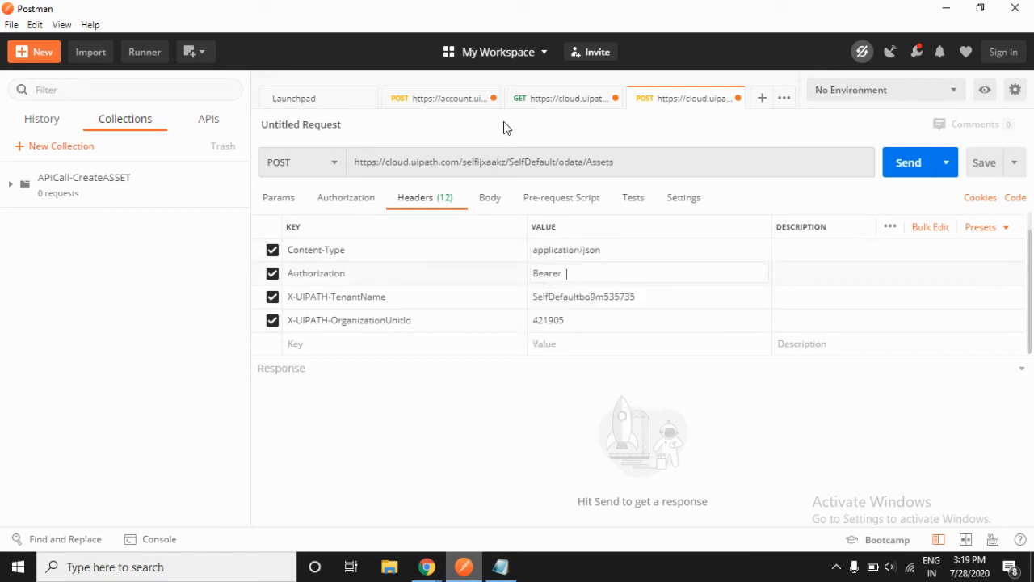
click(443, 100)
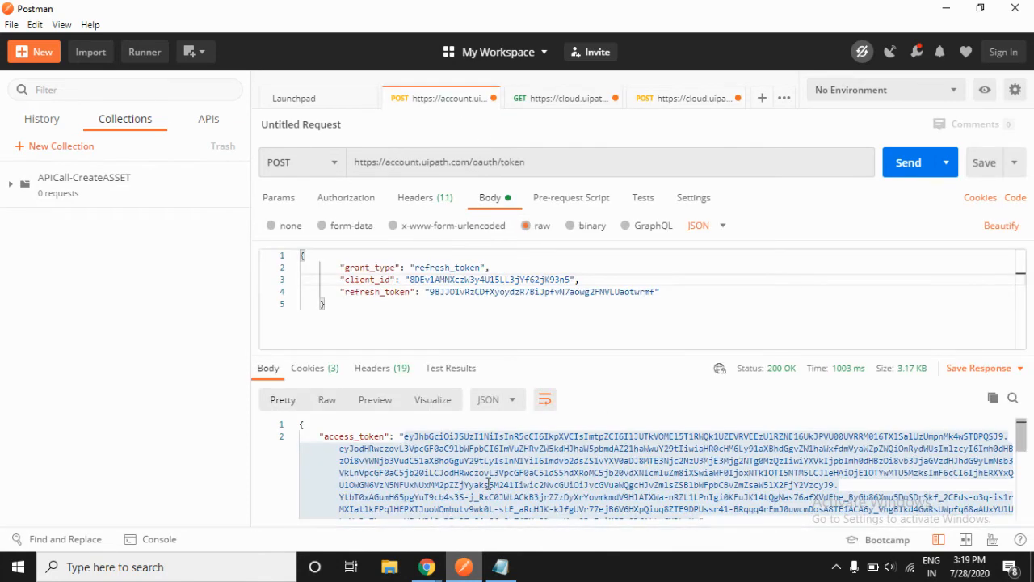
right_click(488, 483)
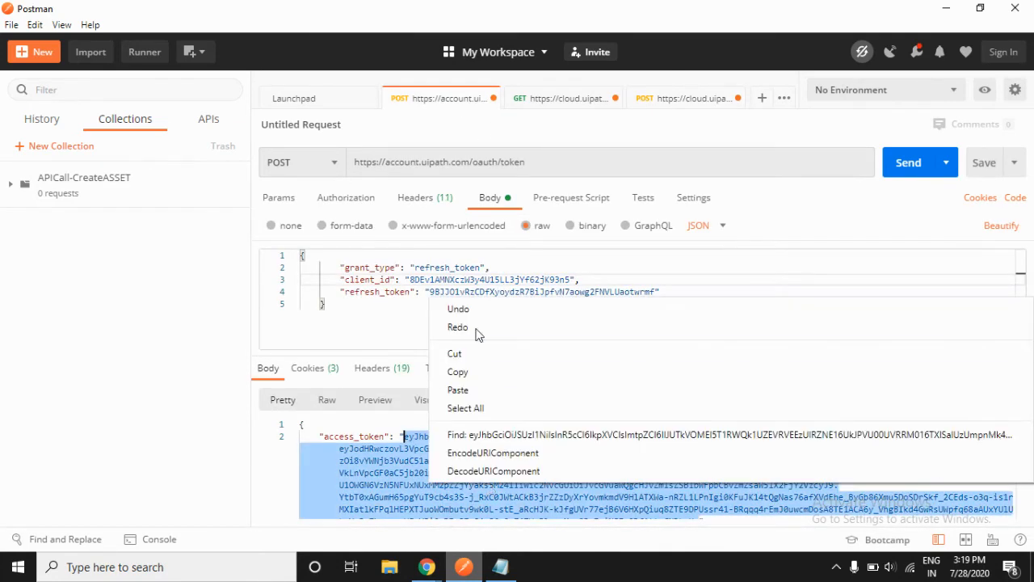
click(462, 370)
click(700, 101)
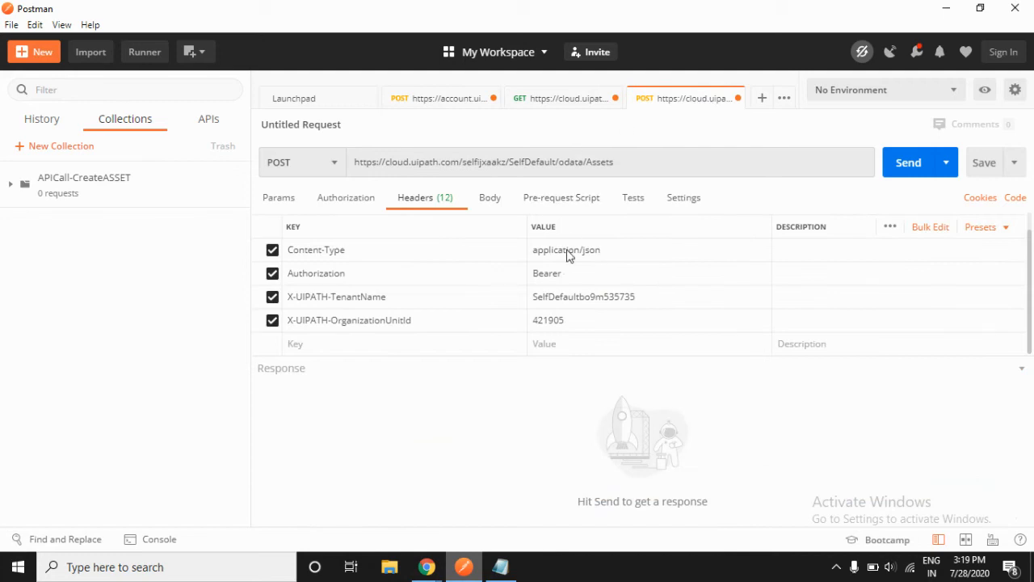
click(574, 272)
key(ctrl+v)
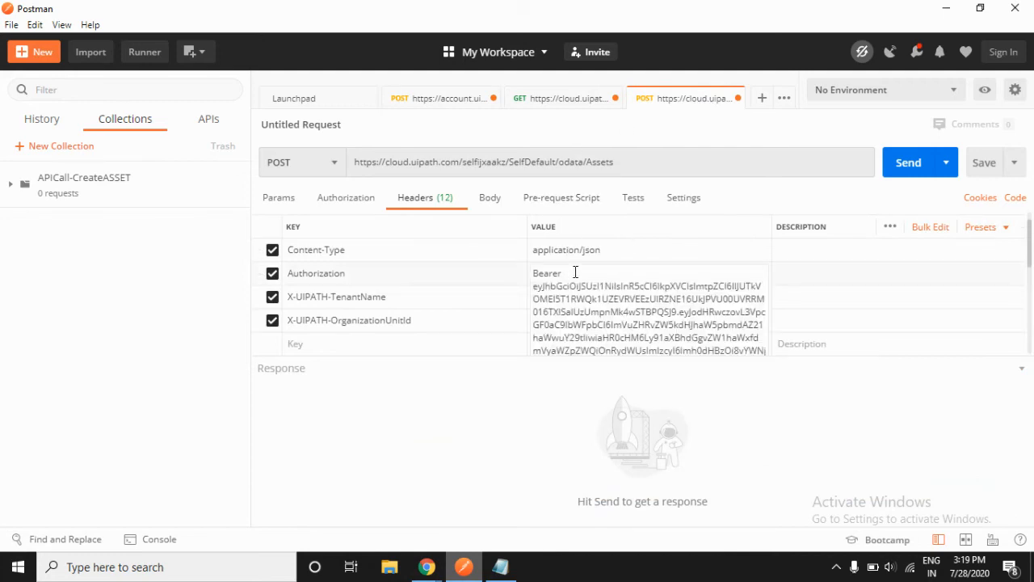
click(136, 404)
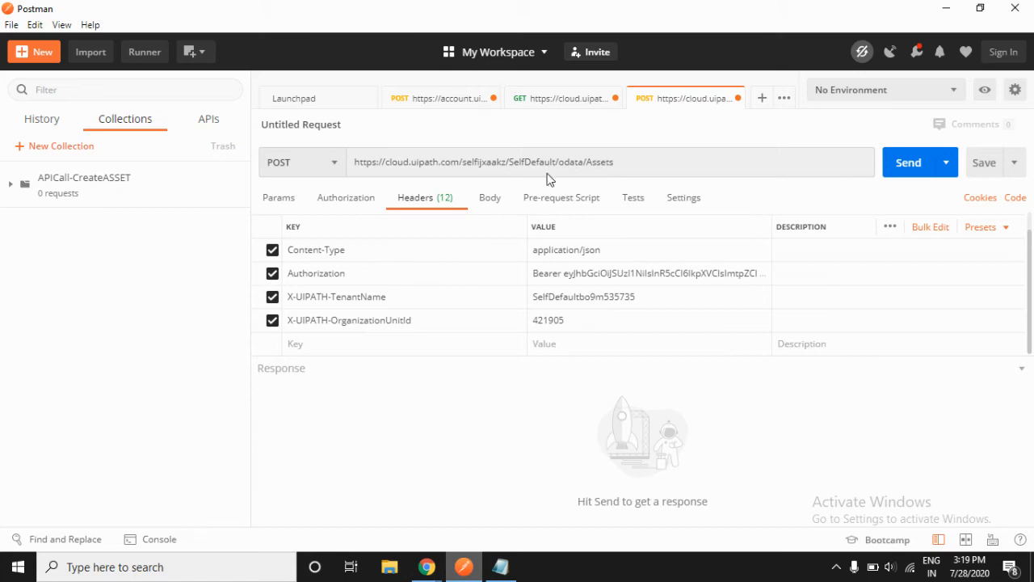
Set the Assets request's body to raw JSON and start editing it.
click(491, 199)
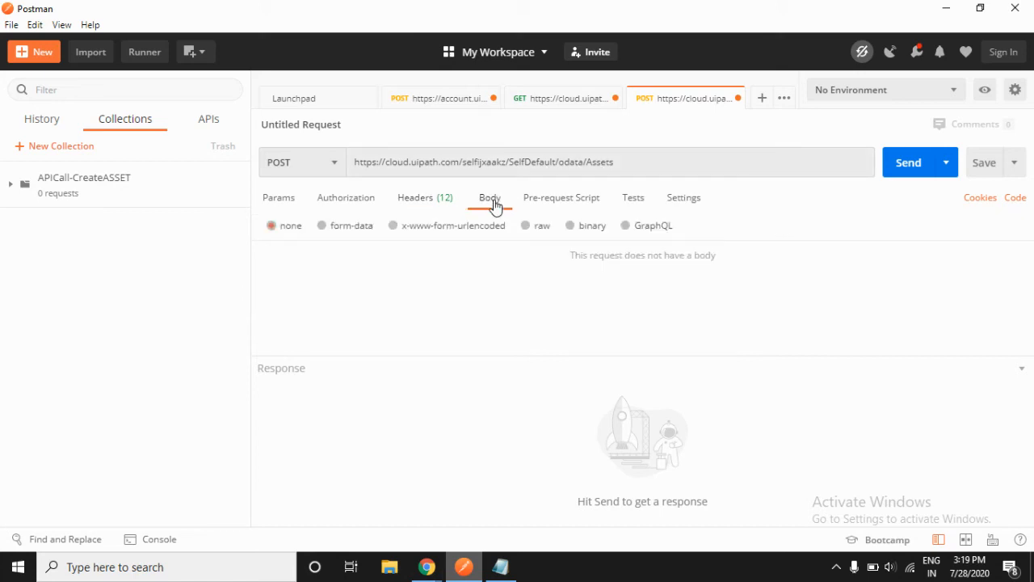
click(539, 230)
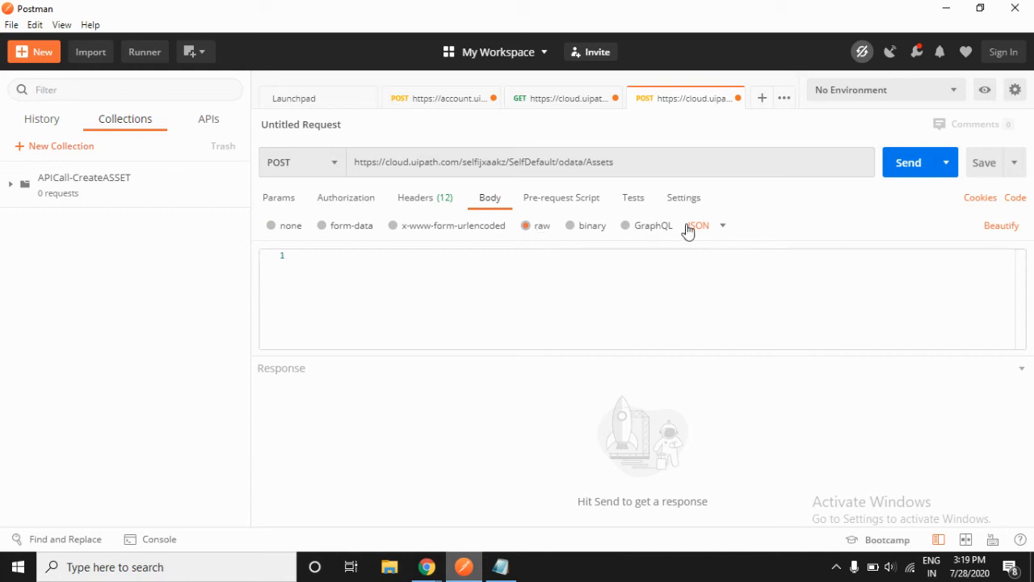
click(349, 257)
Fill the body from the Notepad notes with Name Asset1, ValueScope Global, ValueType Text and StringValue "My Name is KPL", omitting the Id and closing the brace.
key(alt+Tab)
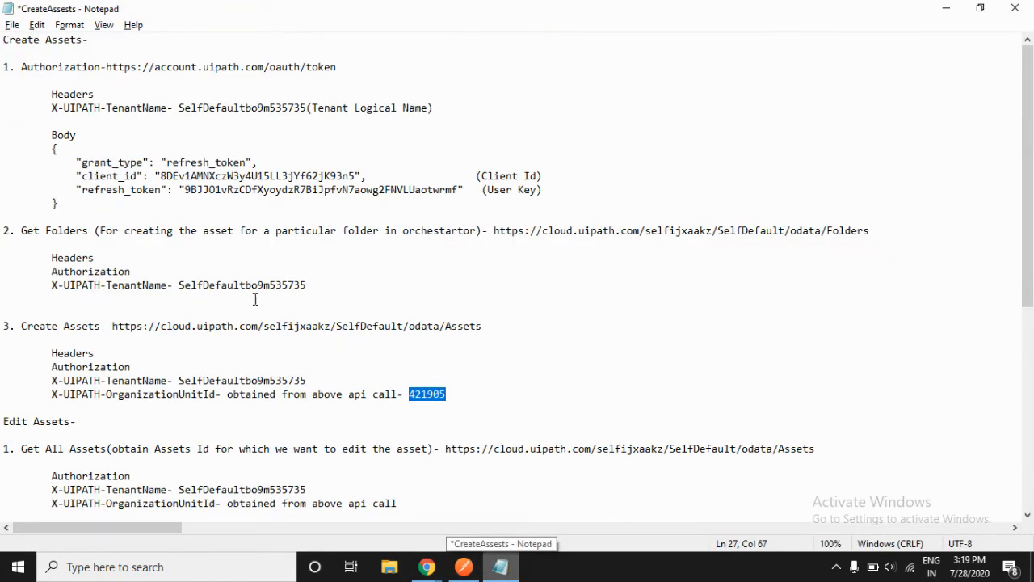
drag(1031, 280, 1032, 439)
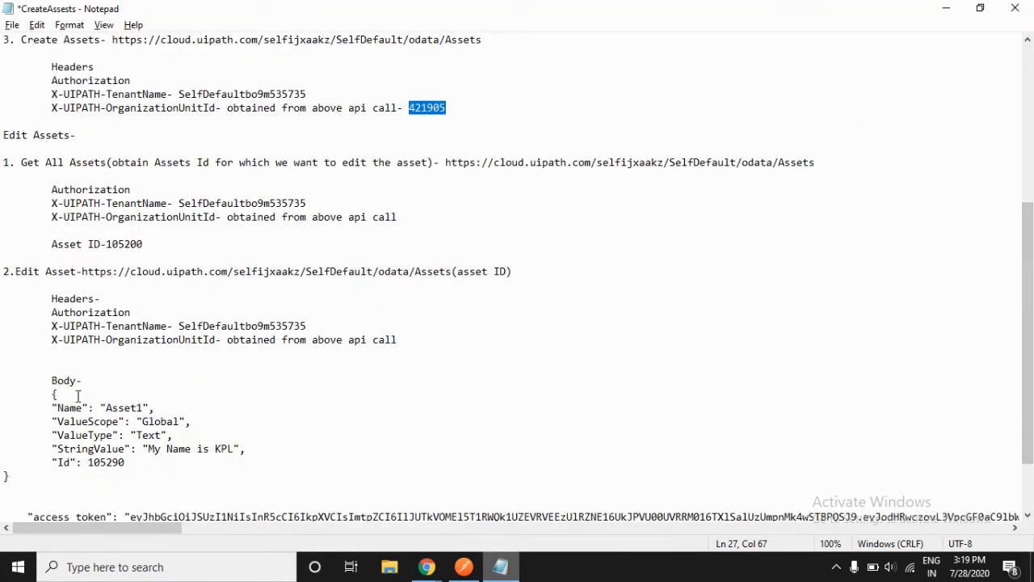
drag(52, 395, 247, 455)
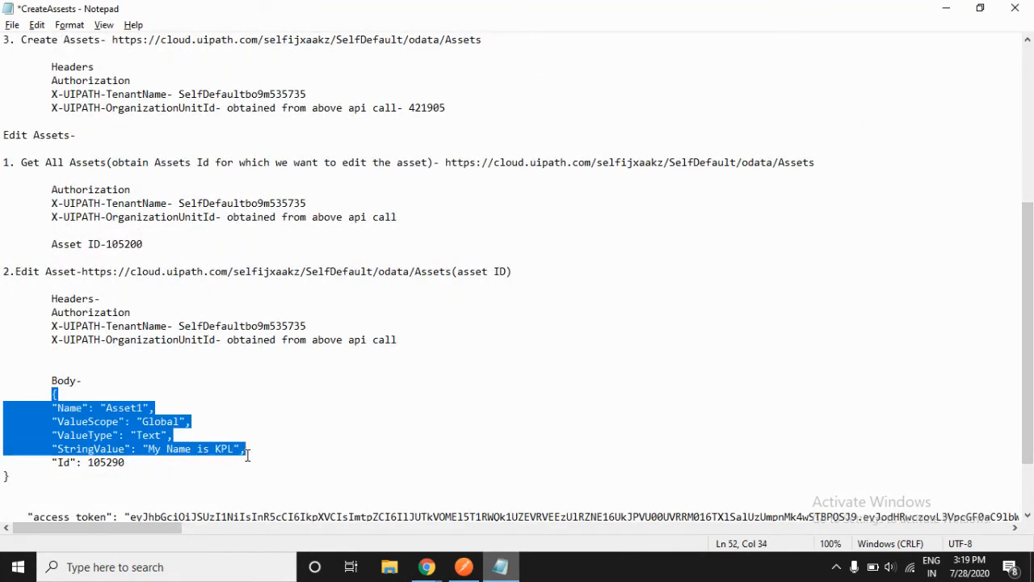
key(alt+Tab)
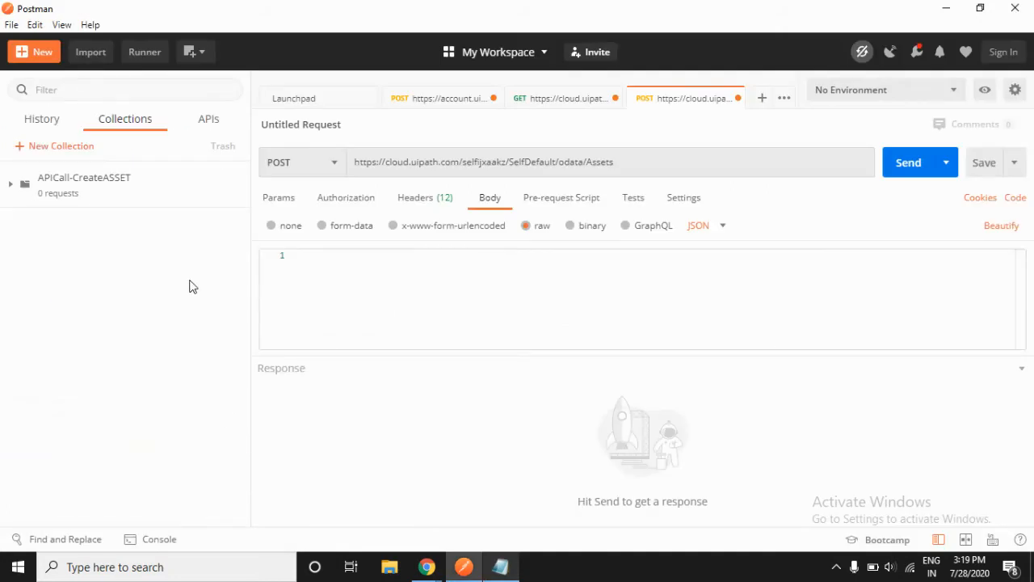
key(ctrl+v)
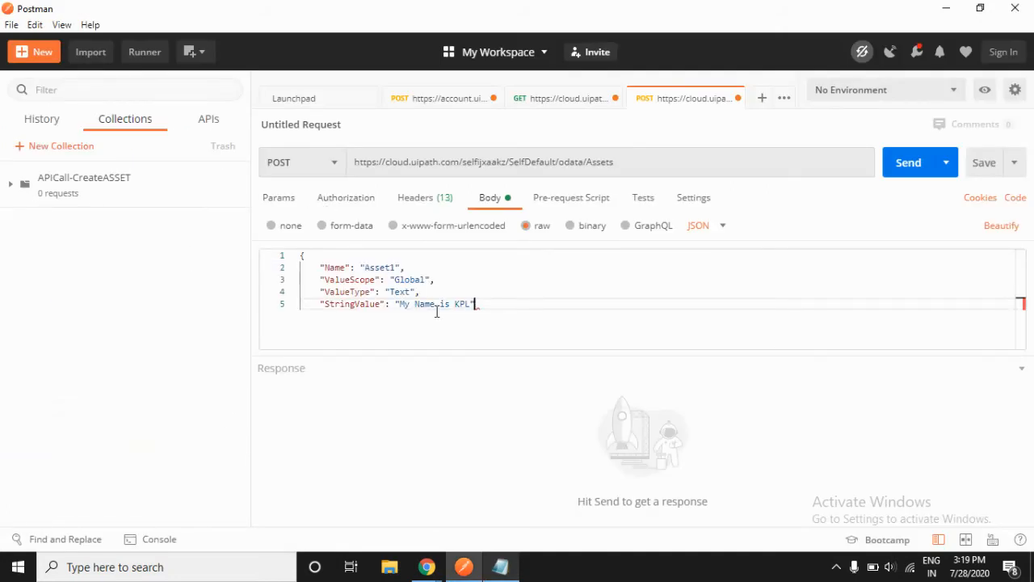
key(Return)
text(})
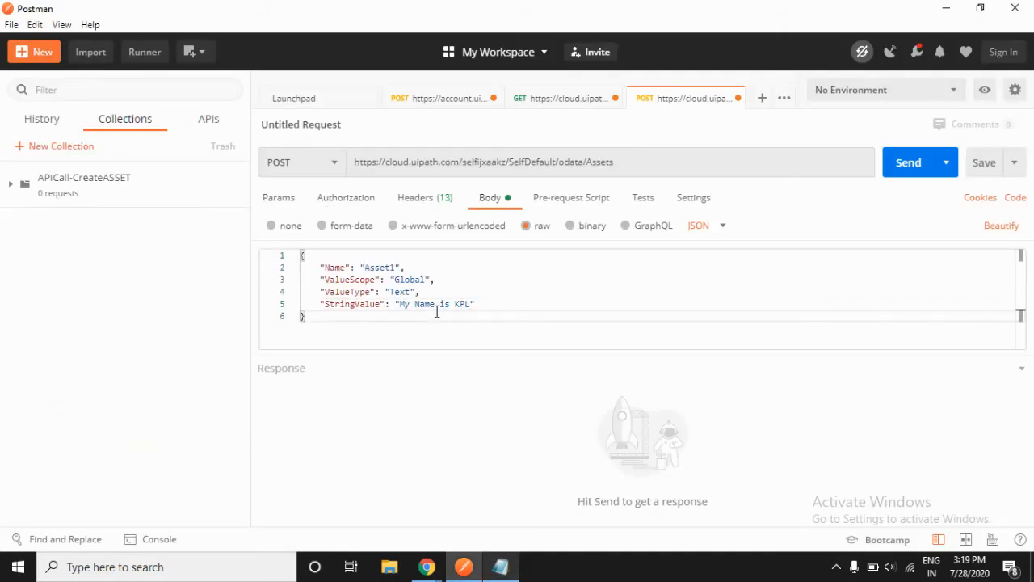
Review the asset name and string value in the body and send the Assets POST request.
click(520, 289)
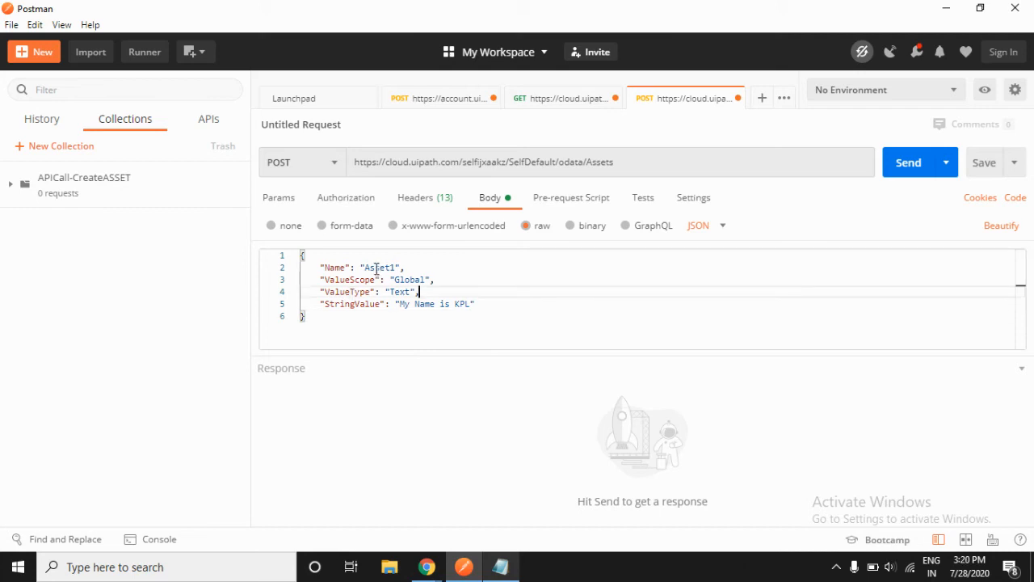
drag(366, 268, 397, 268)
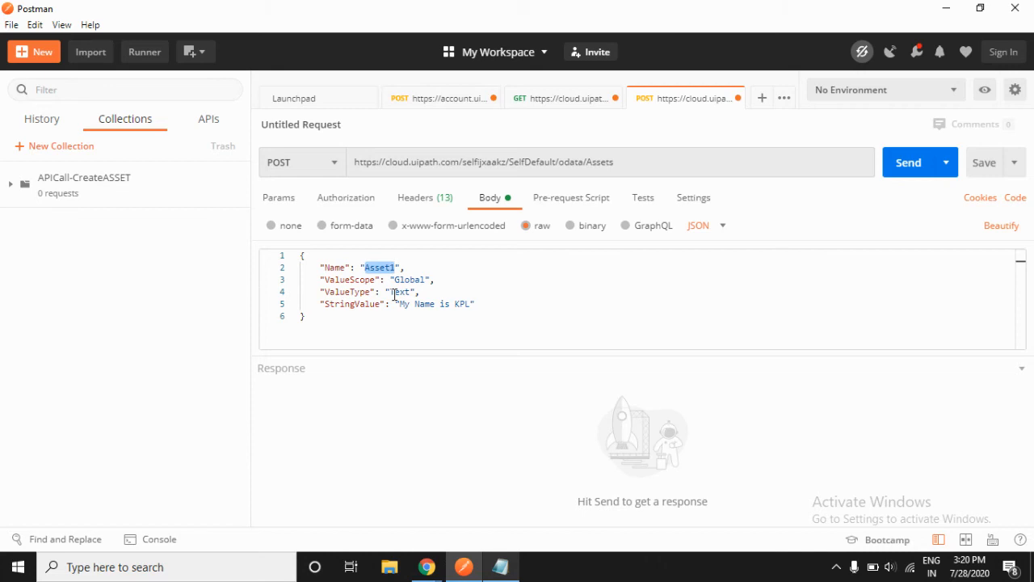
drag(398, 304, 470, 306)
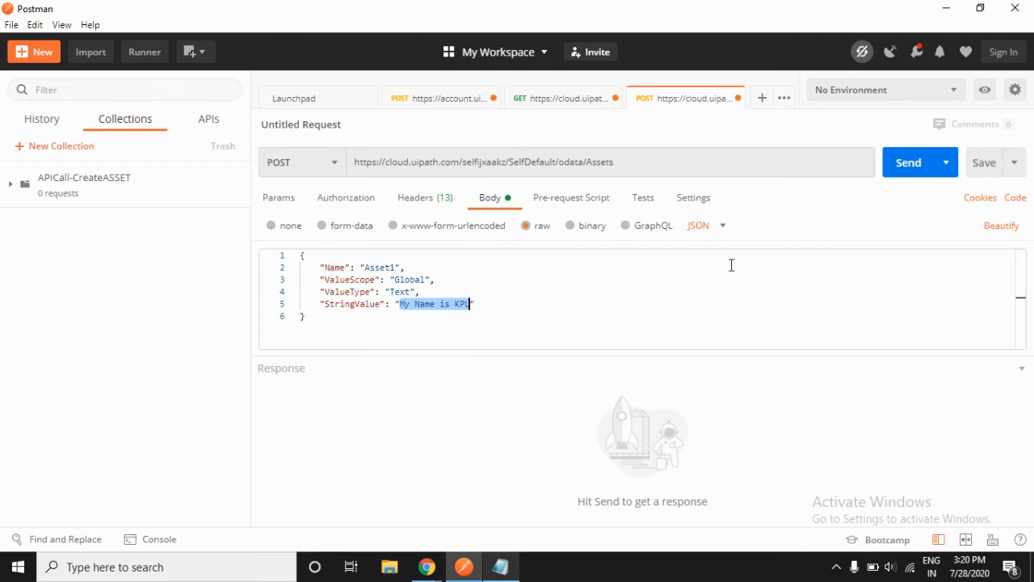
click(913, 174)
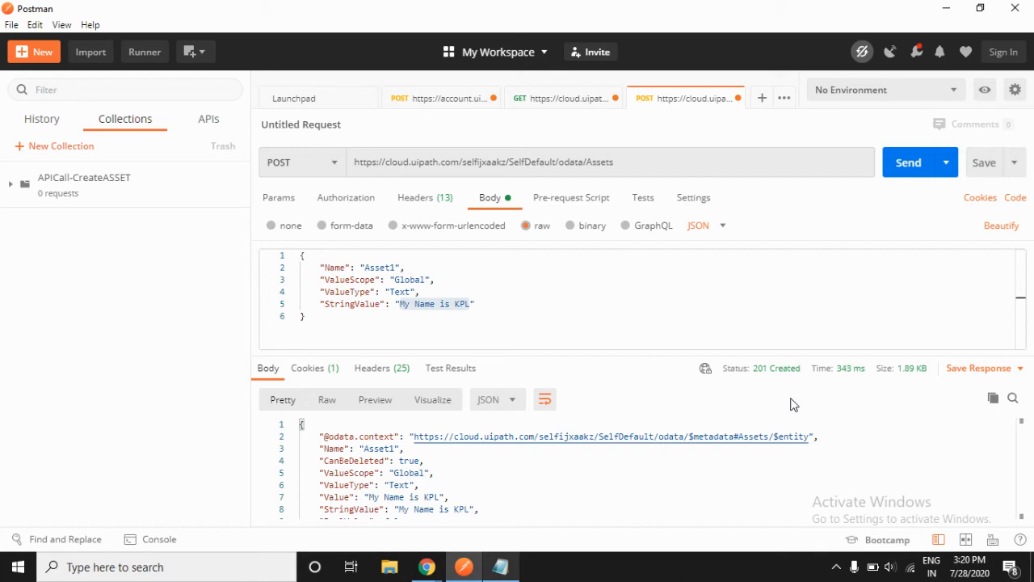
Check Asset1 in the Assets list of the SelfDefault service in Chrome, closing the API Access dialog first, and return to Postman.
key(alt+Tab)
key(alt+Tab)
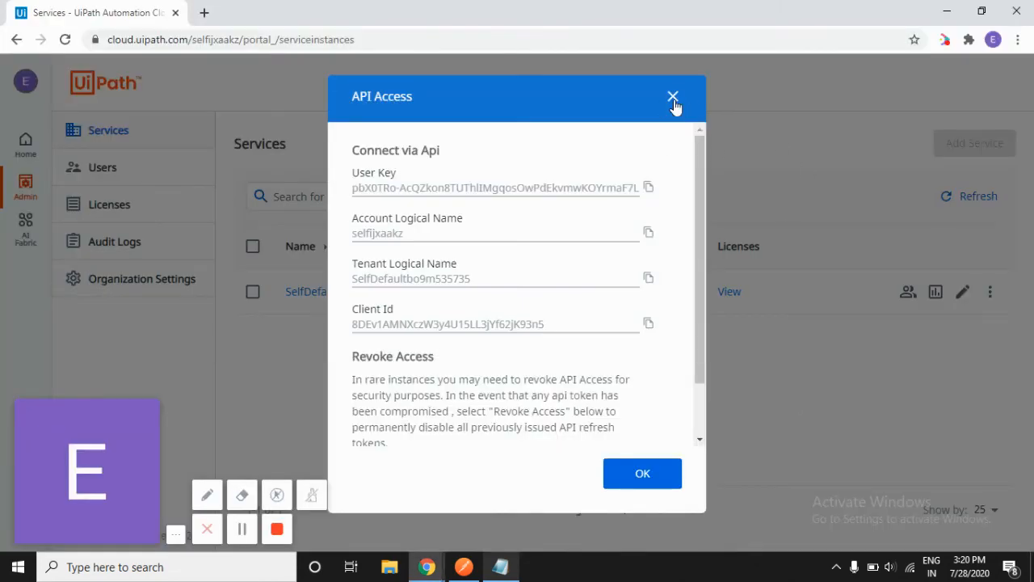
click(674, 98)
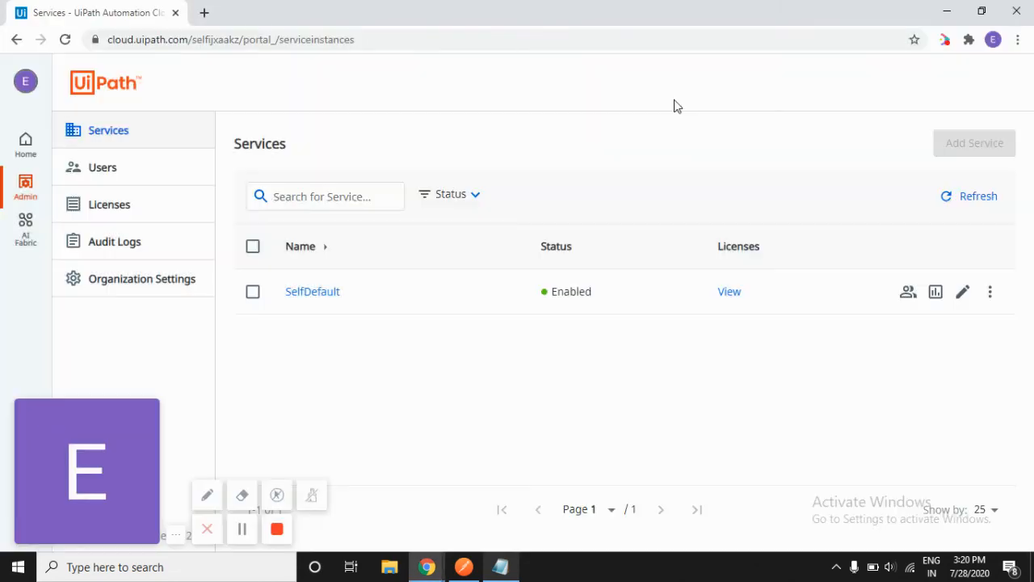
click(328, 296)
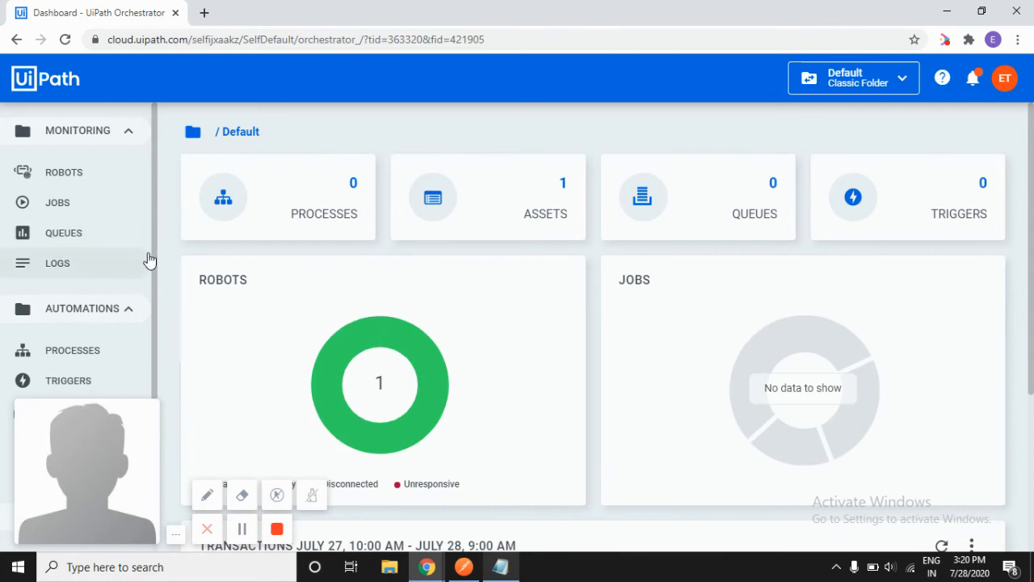
drag(155, 254, 154, 304)
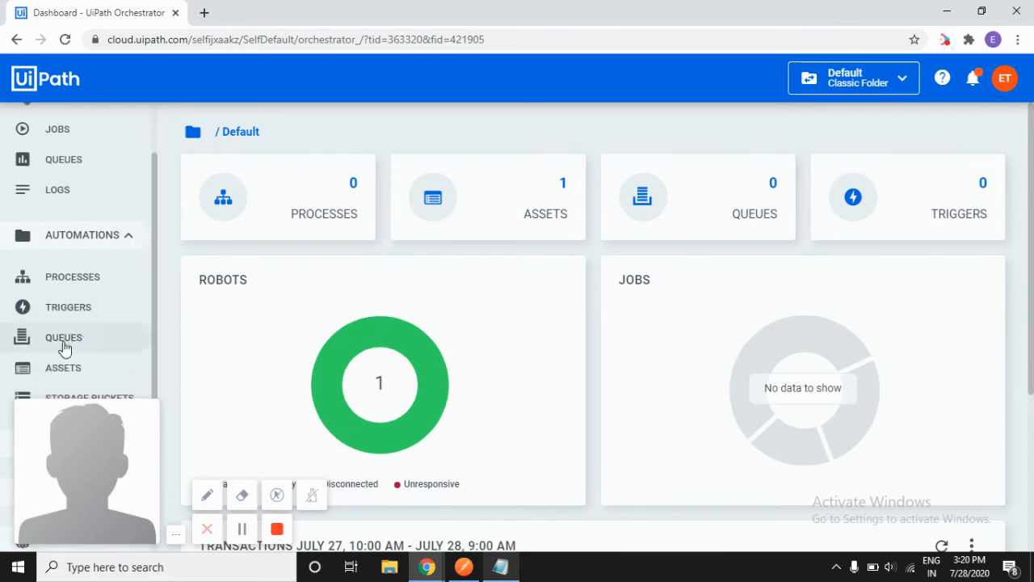
click(66, 370)
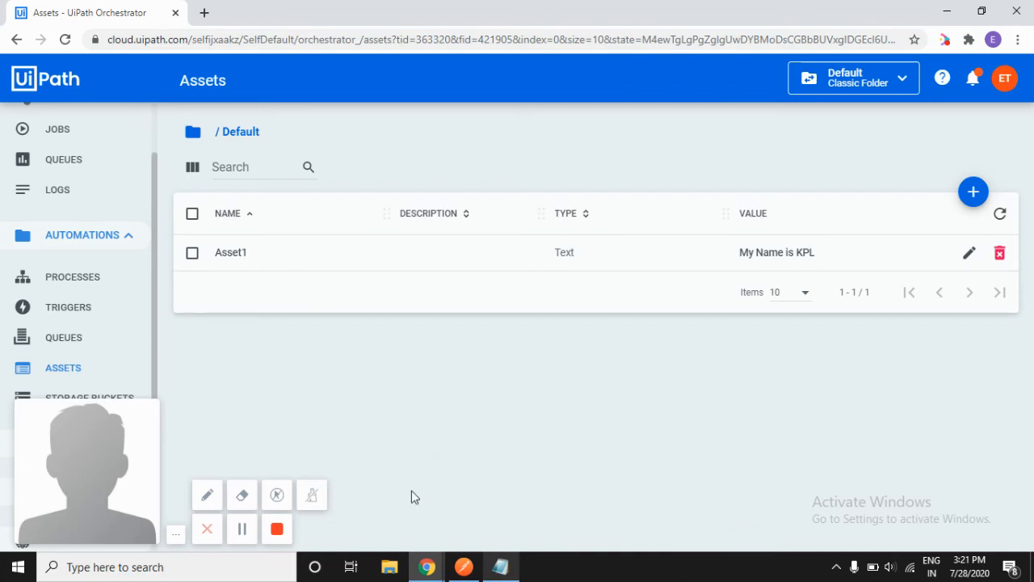
click(464, 567)
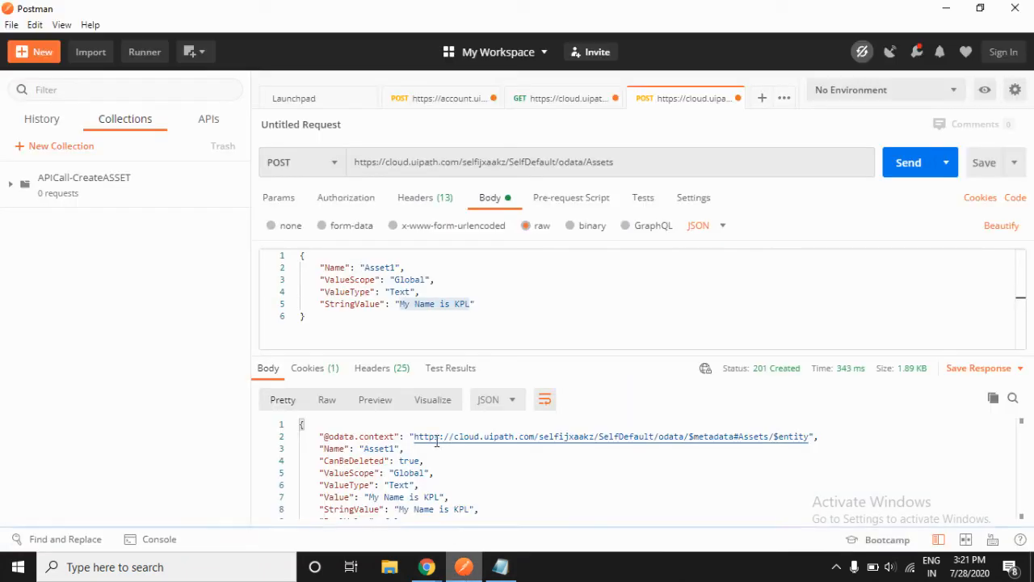
Change the body's Name to Asset2 and StringValue to XYZ, and send the Assets POST request.
click(396, 268)
key(BackSpace)
text(2)
drag(472, 303, 402, 307)
text(XYZ)
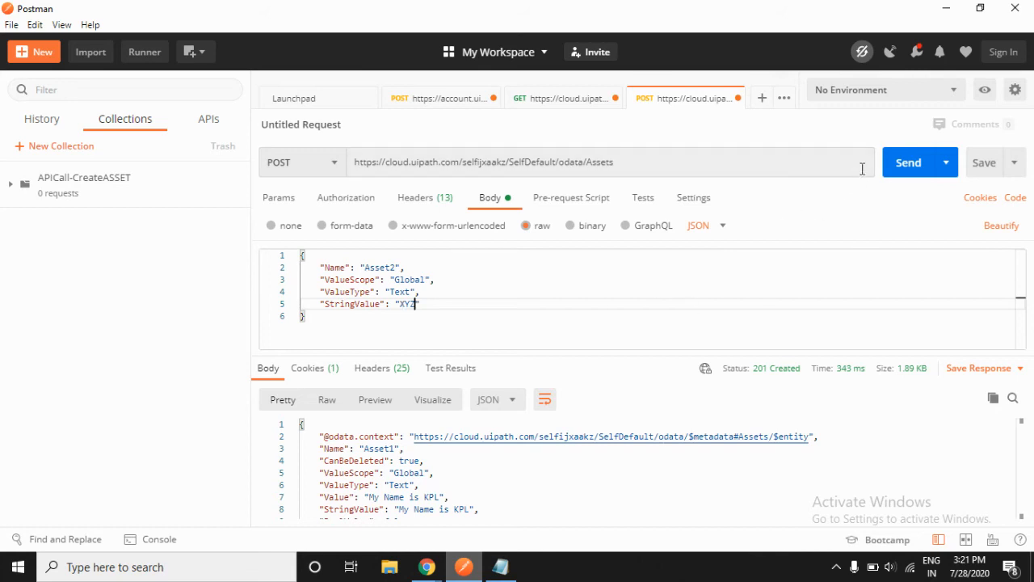
click(903, 176)
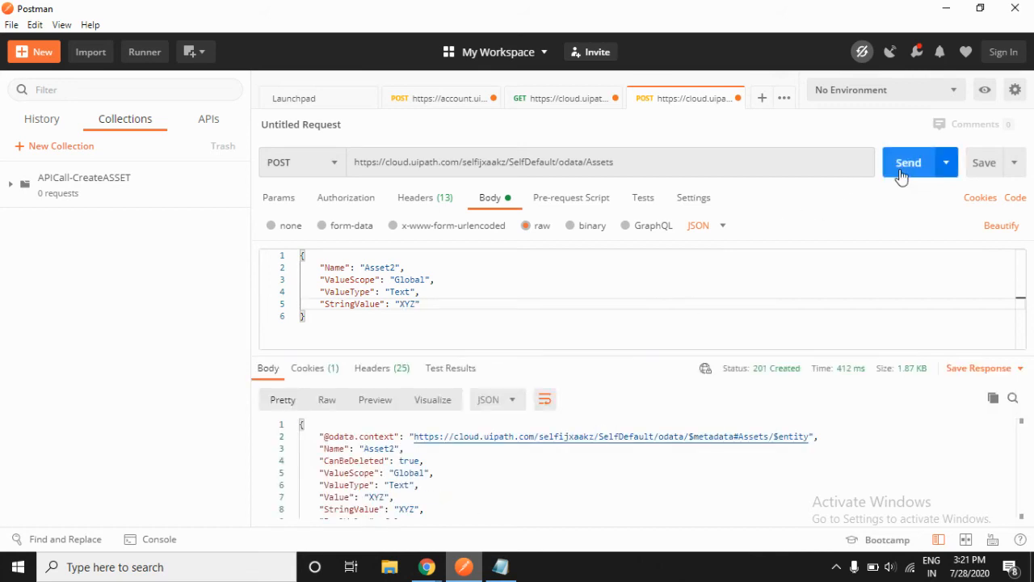
Reload the Orchestrator Assets page in Chrome to check Asset2 and its value, and return to Postman.
key(alt+Tab)
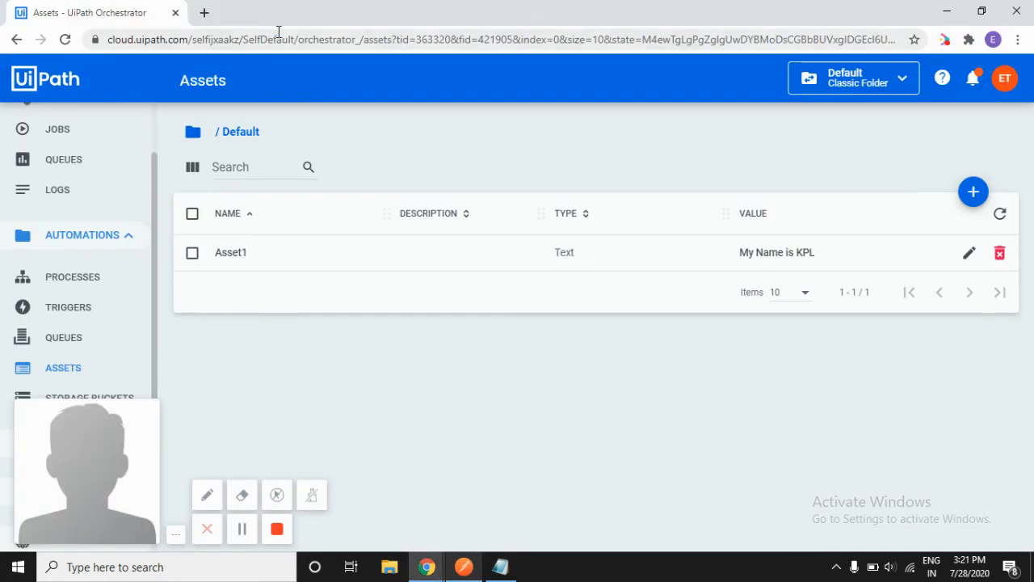
click(65, 39)
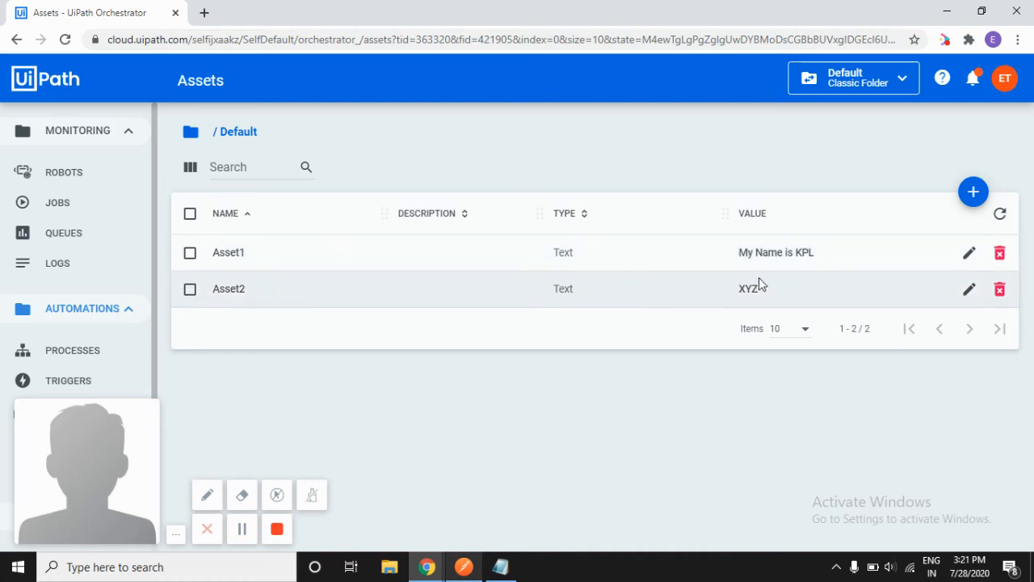
click(465, 567)
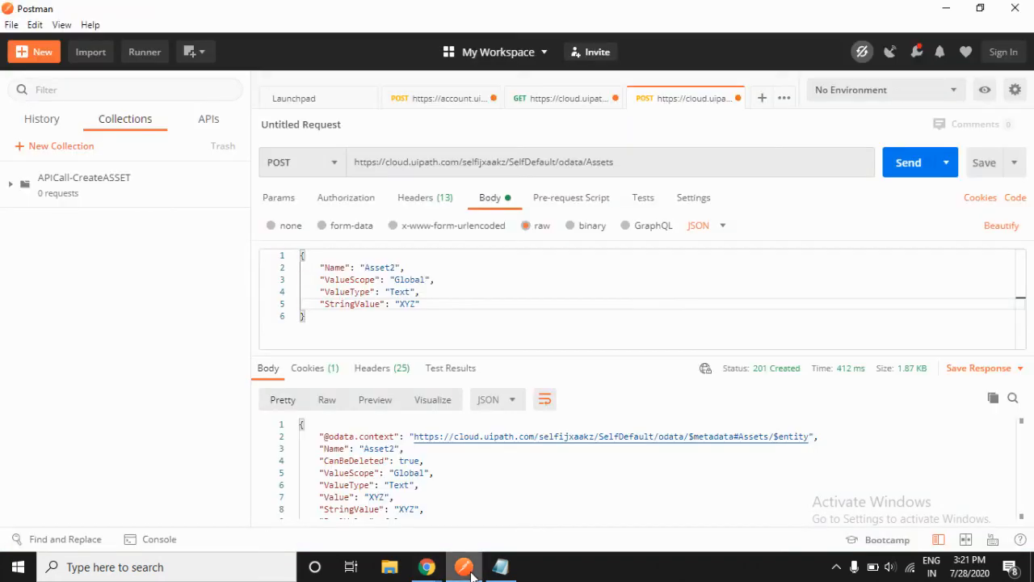
click(762, 99)
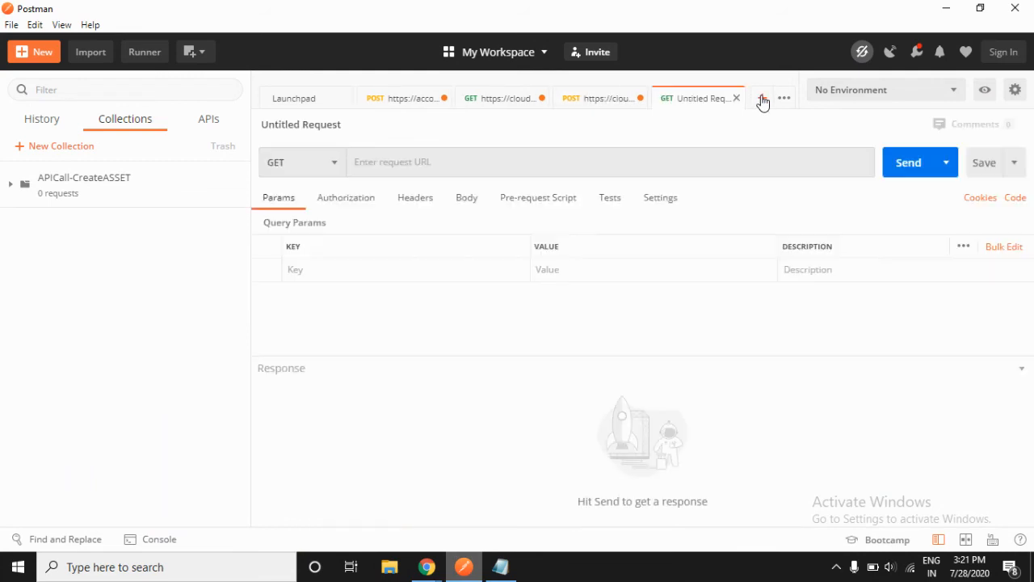
click(602, 99)
drag(634, 167, 559, 163)
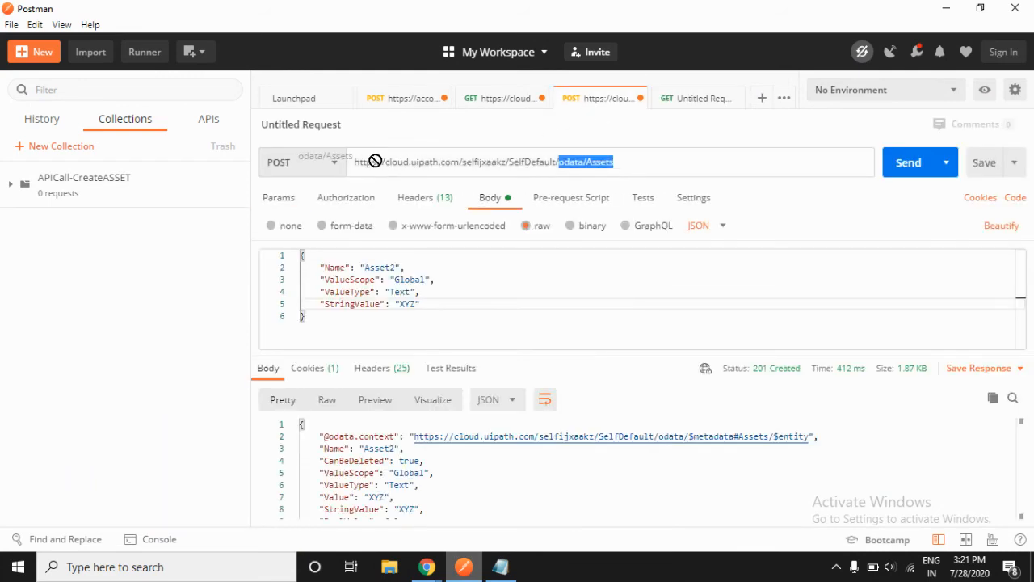
drag(622, 163, 402, 158)
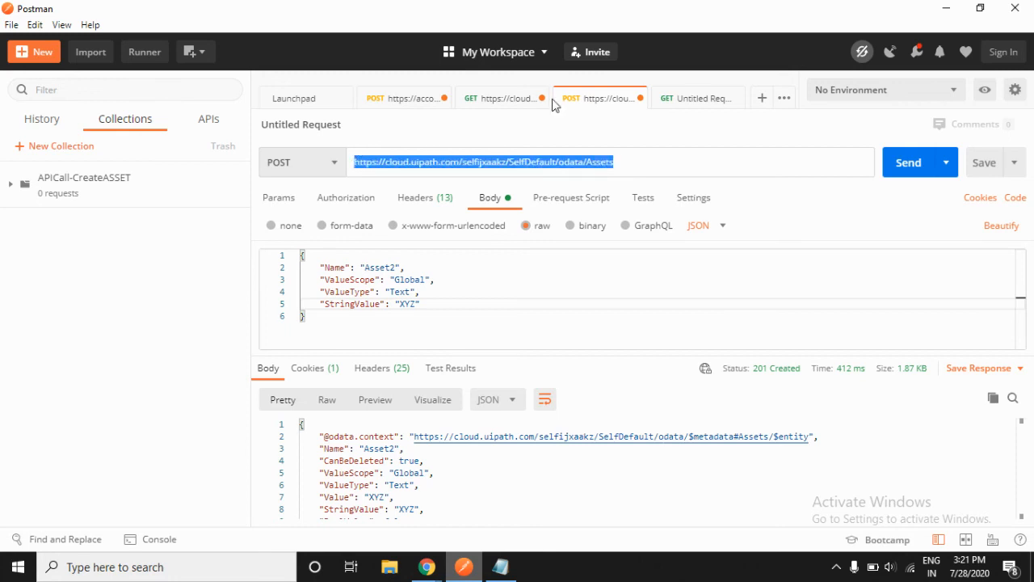
click(693, 99)
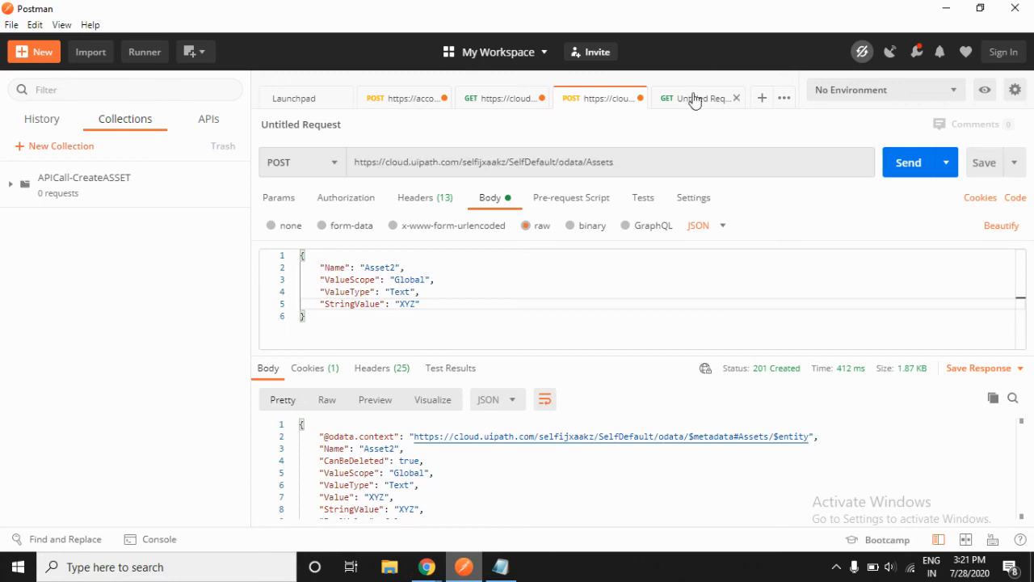
click(377, 161)
text(https://cloud.uipath.com/selfijxaakz/SelfDefault/odata/Assets)
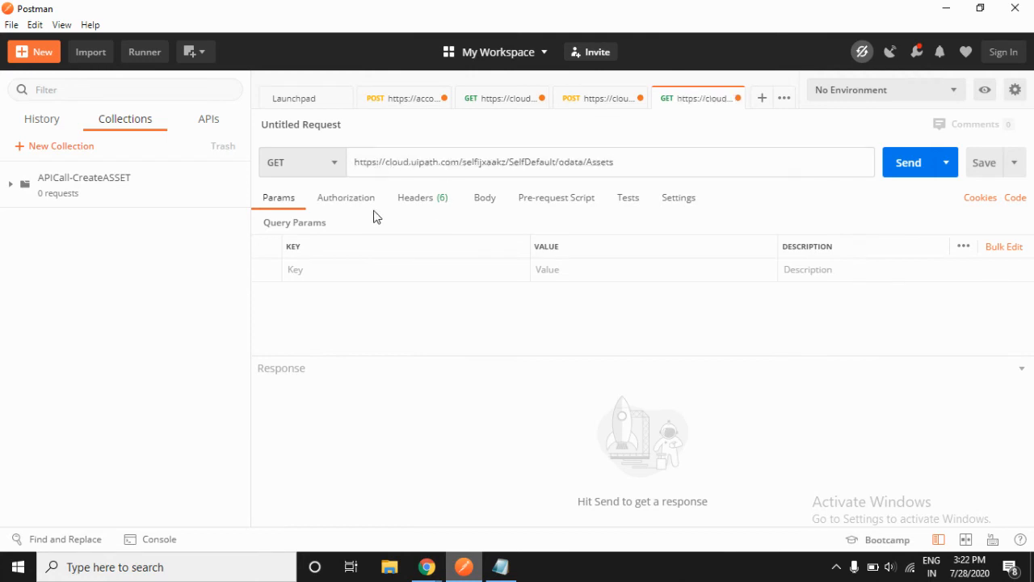
Set the new GET request's authorization type to No Auth and open its headers.
click(345, 200)
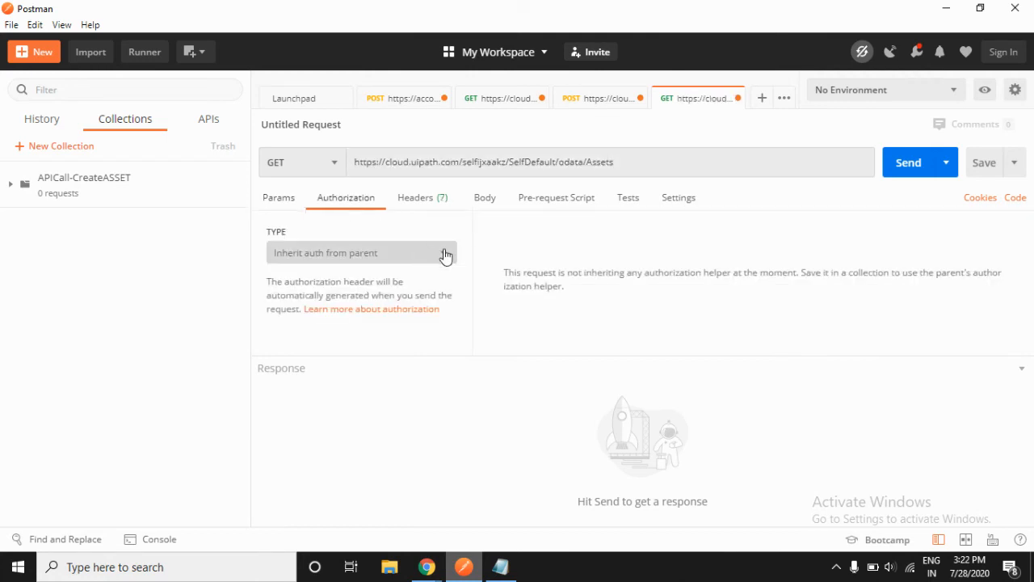
click(378, 255)
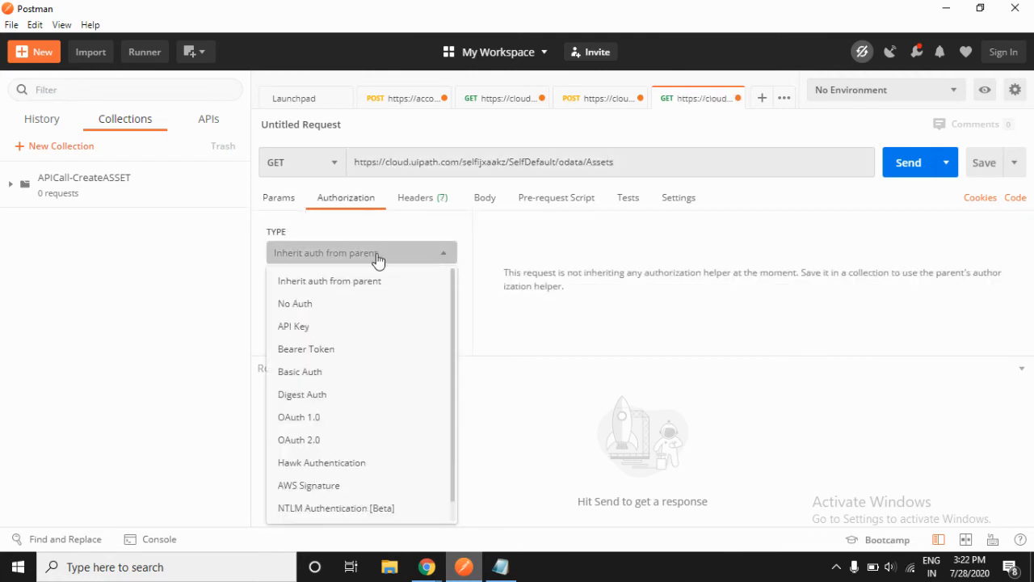
click(323, 303)
click(429, 202)
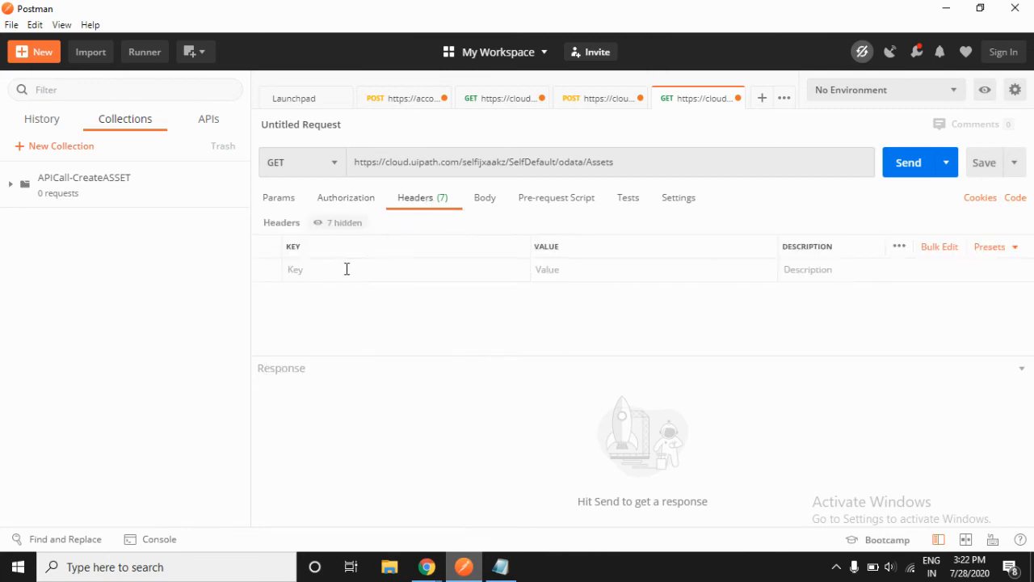
Return to the existing Assets POST request, review its headers and clear its entire JSON body.
click(592, 101)
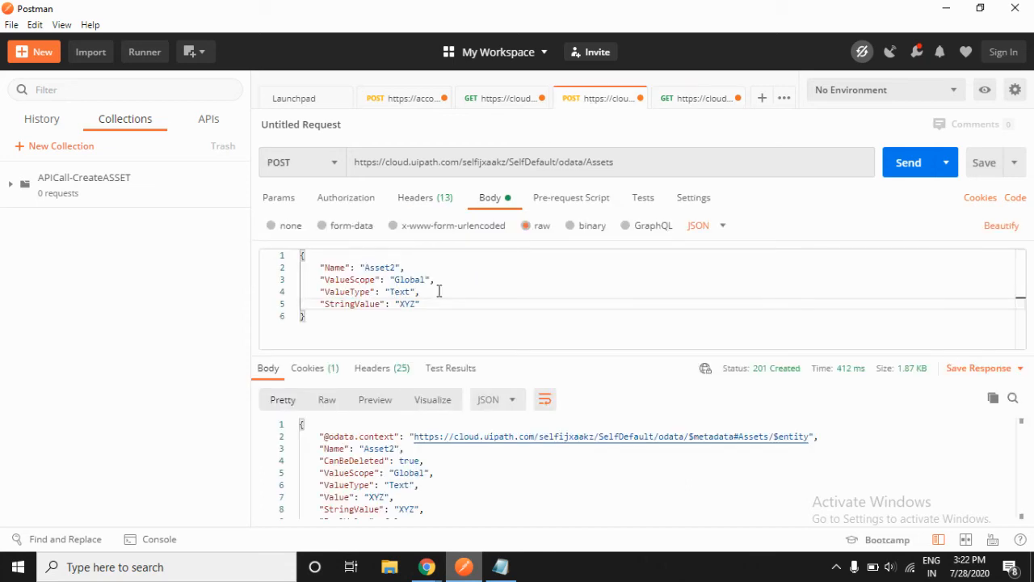
click(419, 200)
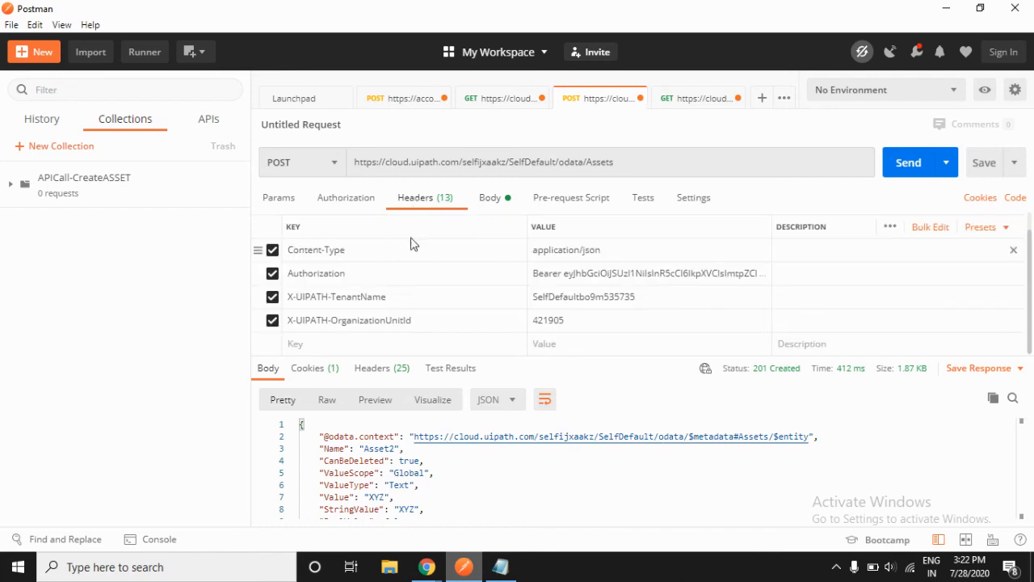
click(490, 201)
drag(315, 317, 301, 257)
key(BackSpace)
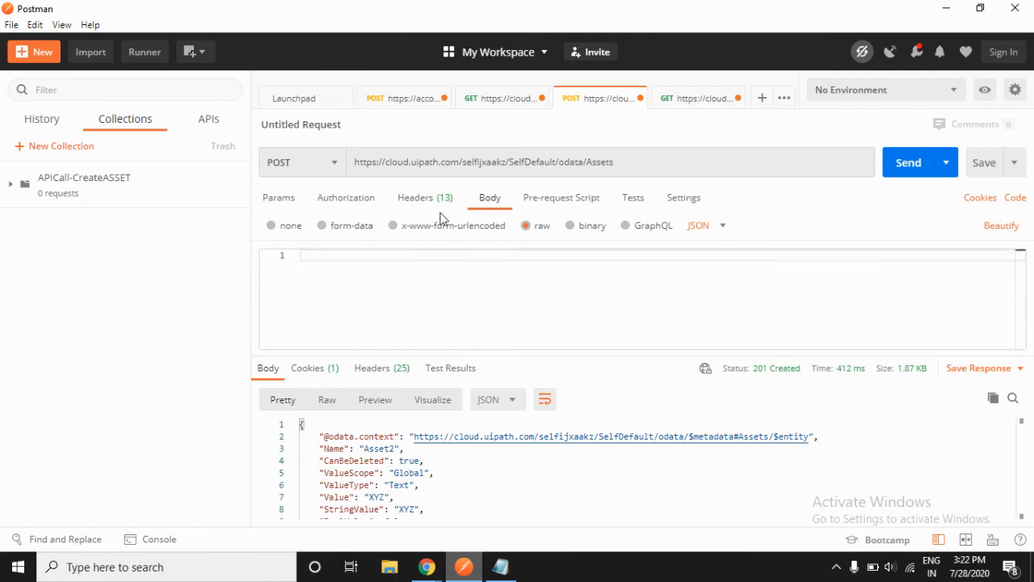
Change the Assets request's method to GET, check its headers and send it.
click(330, 166)
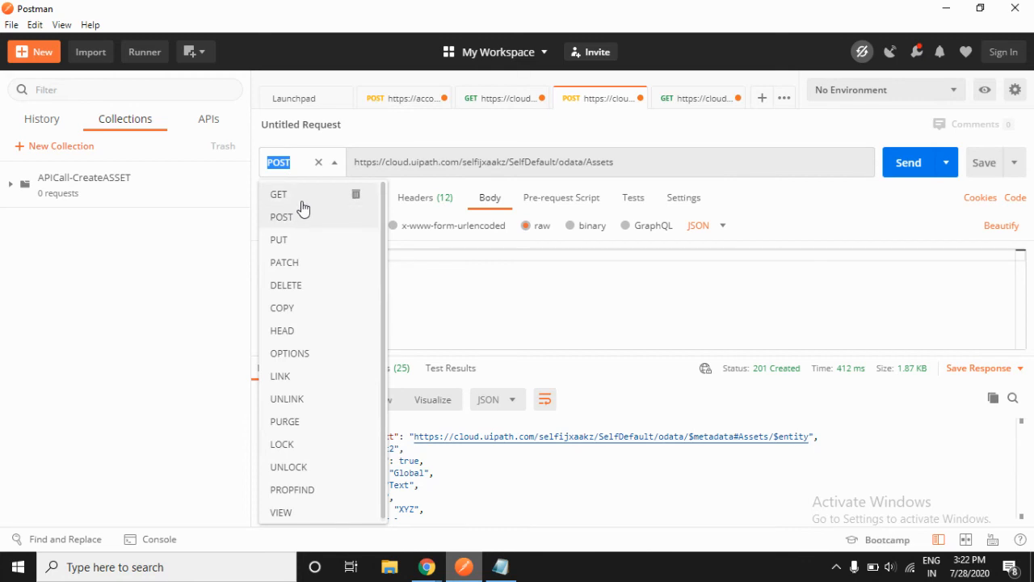
click(303, 199)
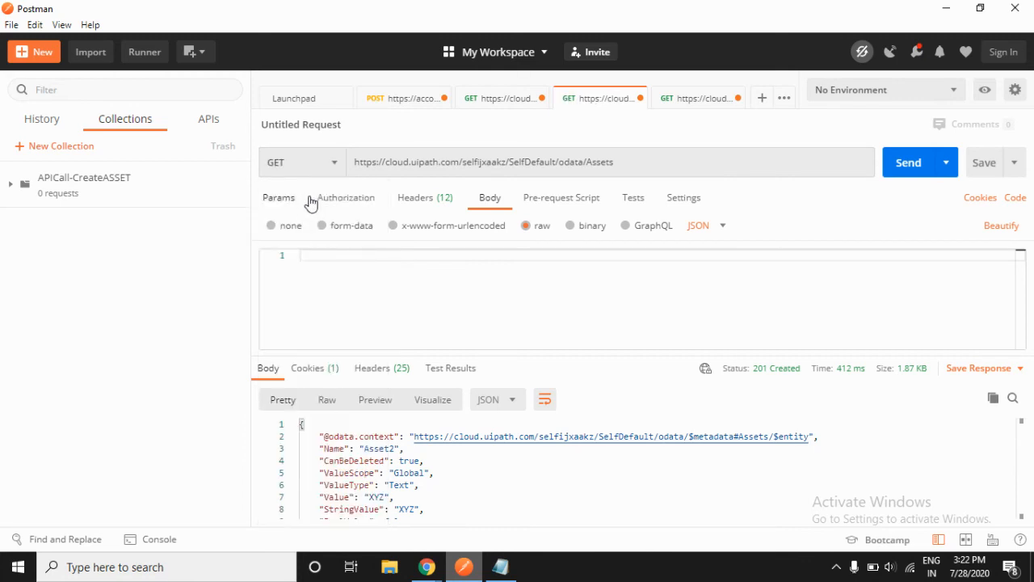
click(420, 201)
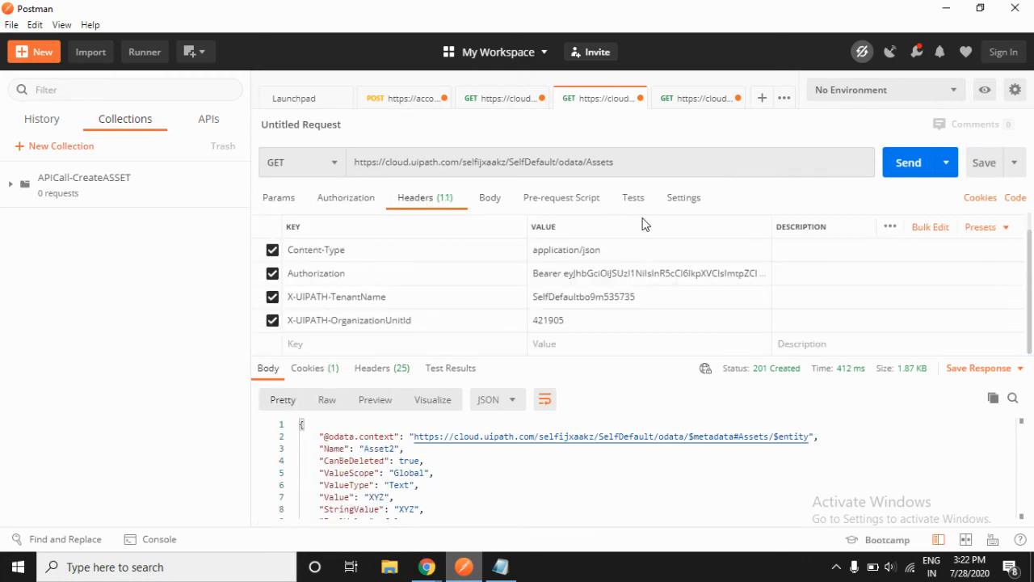
click(903, 173)
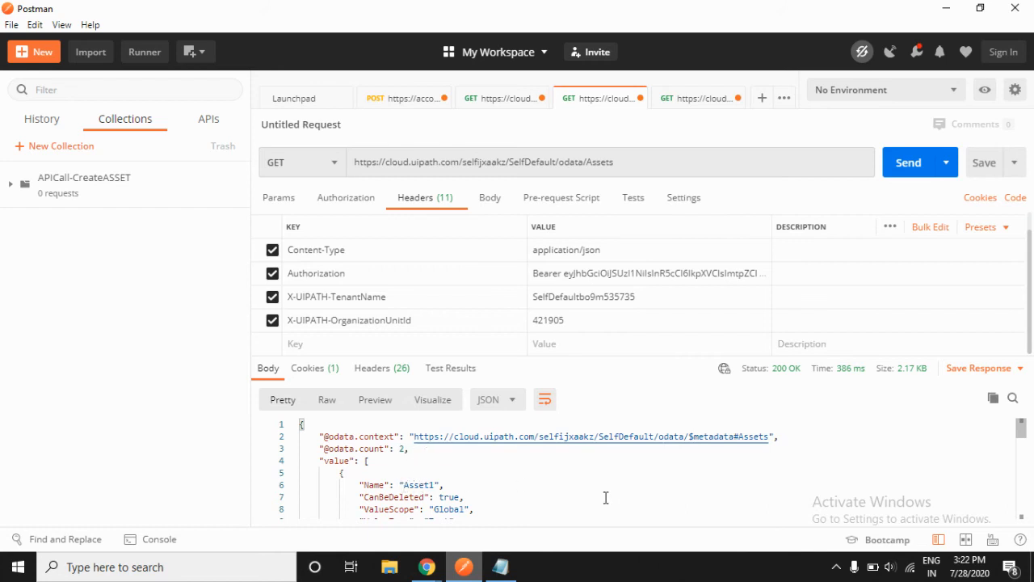
Find the Id of Asset1 in the GET response.
drag(1020, 428, 1027, 465)
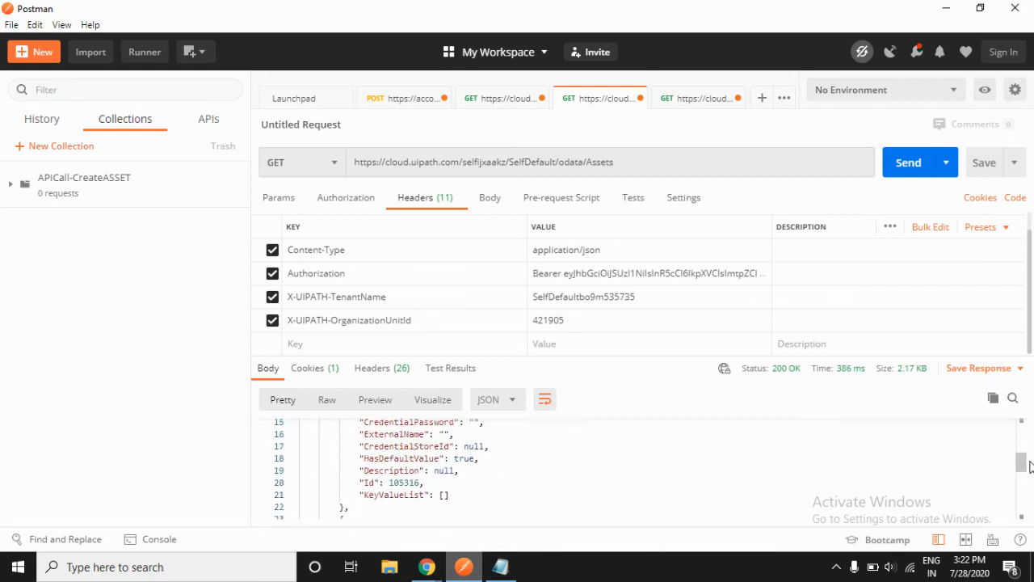
double_click(402, 483)
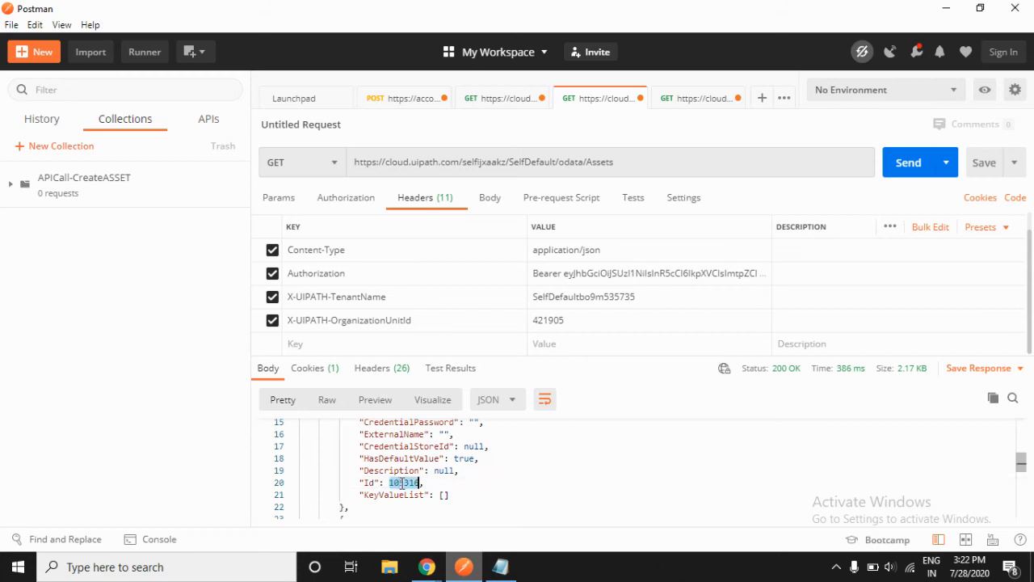
click(148, 337)
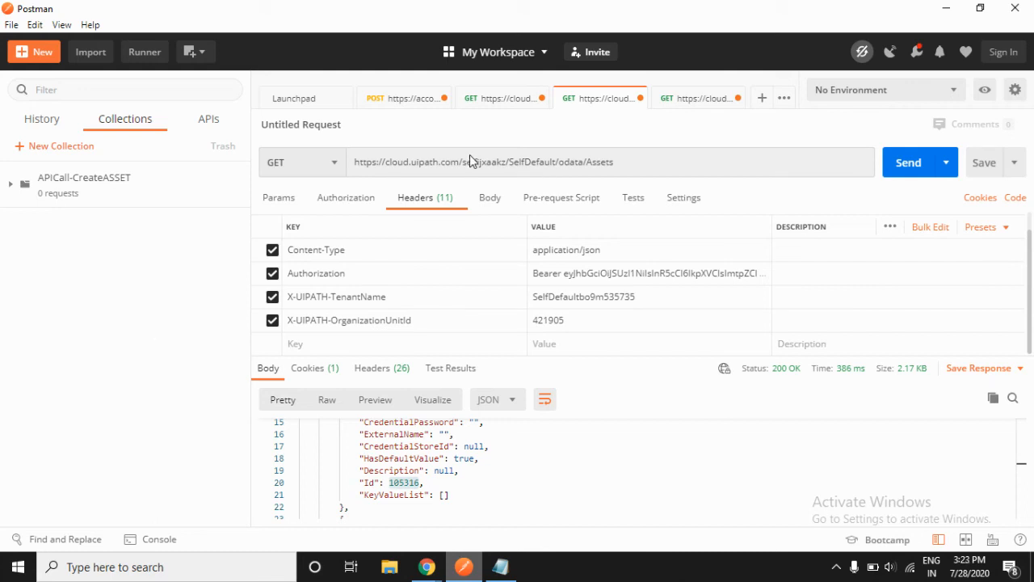
Append (105316) to the Assets request URL and change the request method to PUT.
triple_click(639, 161)
click(639, 162)
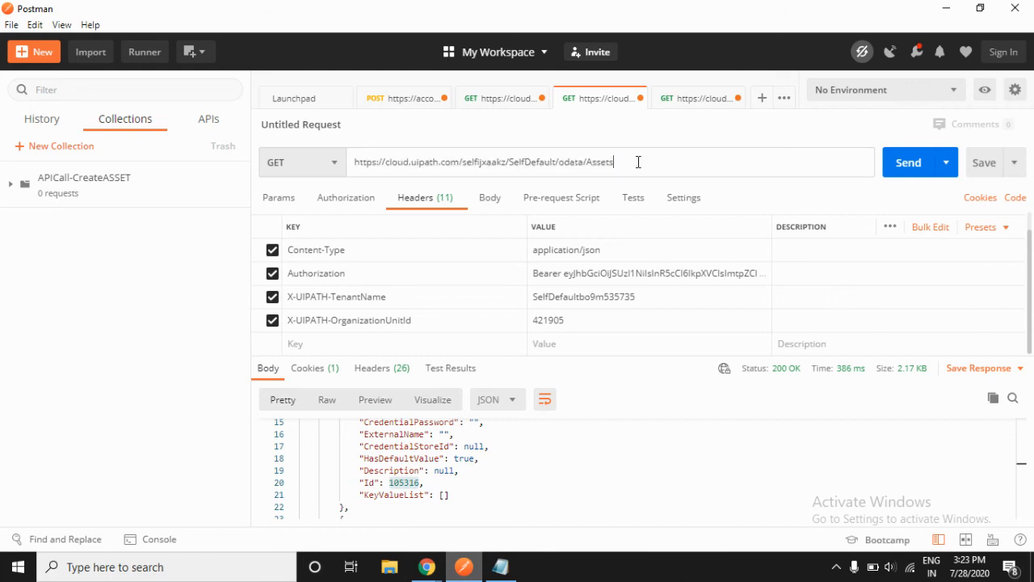
text(())
key(Left)
text(105316)
click(313, 168)
click(281, 241)
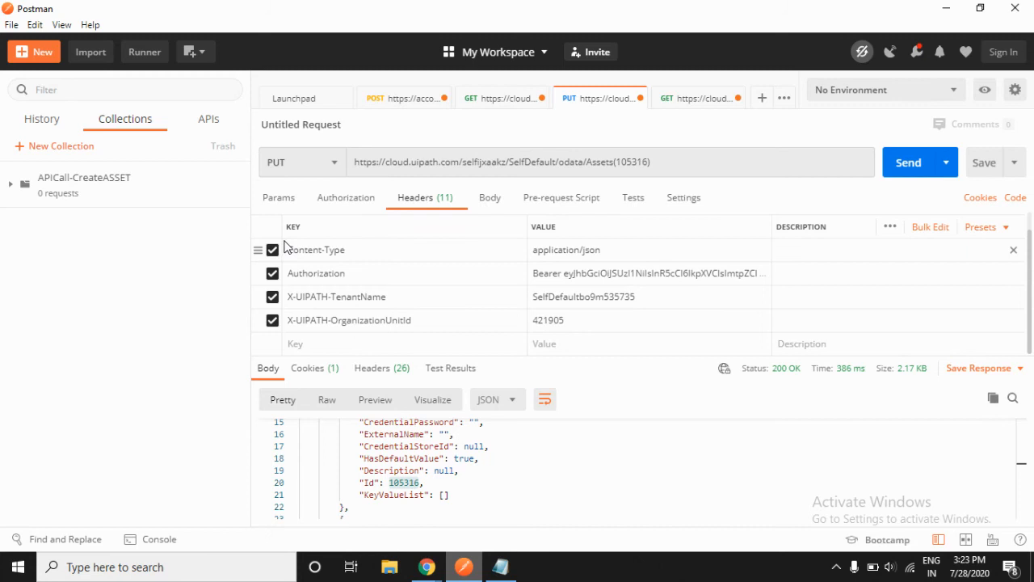
Fill the PUT request's body with the complete Edit Asset JSON from the Notepad notes, including the Id line.
click(490, 199)
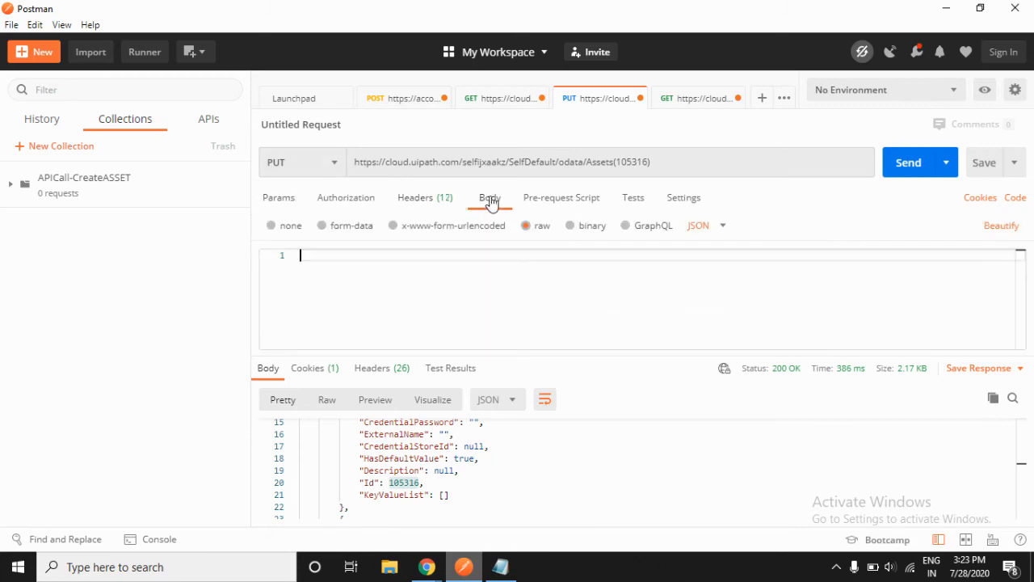
click(502, 570)
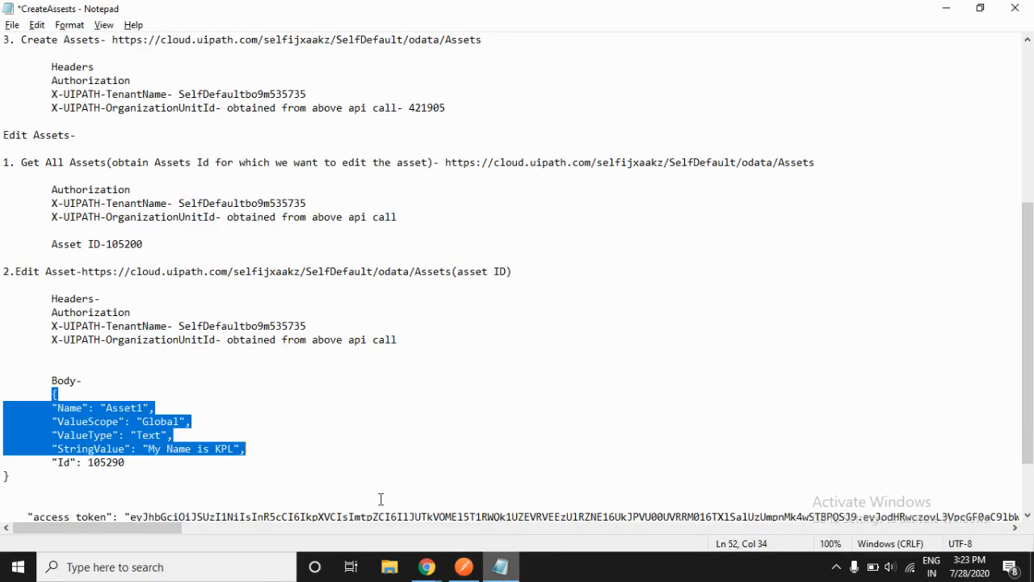
click(240, 409)
click(25, 475)
drag(11, 477, 4, 398)
key(ctrl+c)
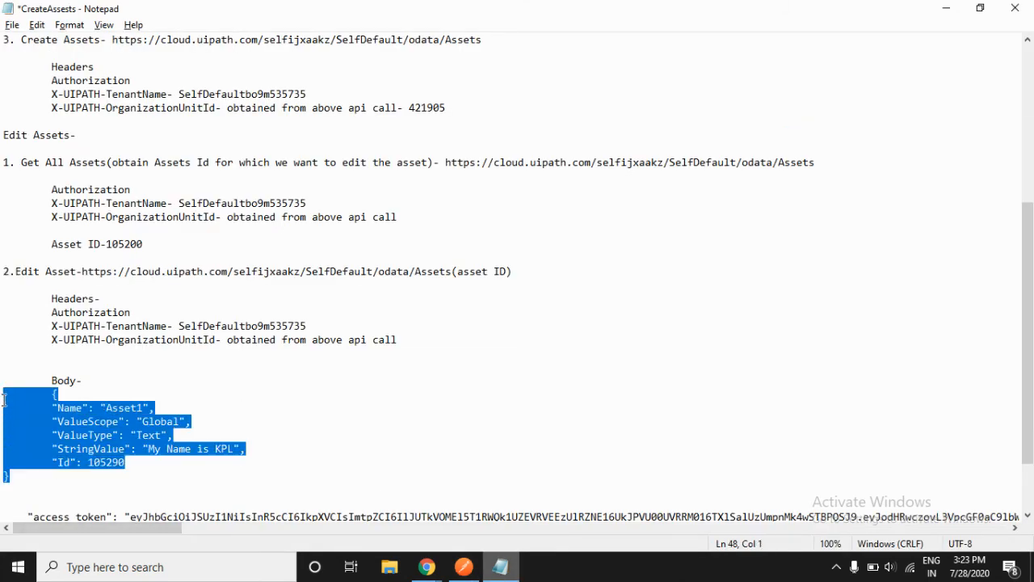
key(alt+Tab)
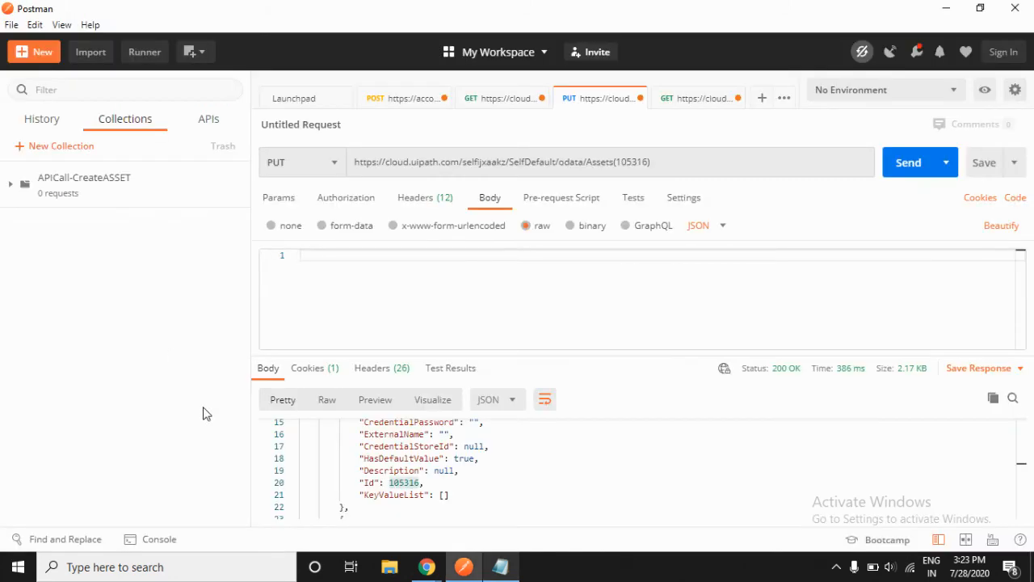
key(ctrl+v)
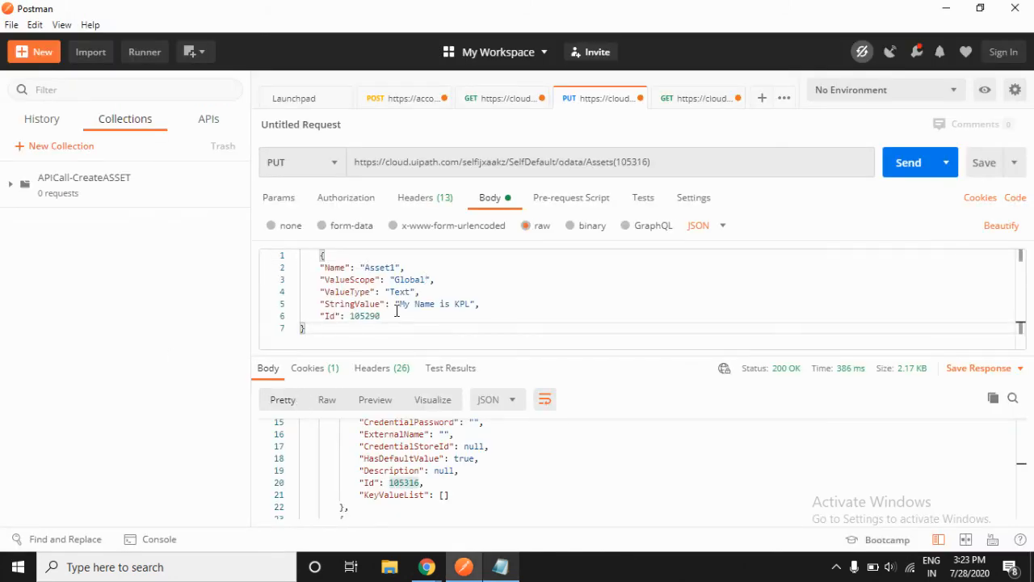
Try to update Asset1 by setting the body's StringValue to "My Name is XYZ" and sending the PUT request.
click(479, 304)
drag(421, 296, 320, 257)
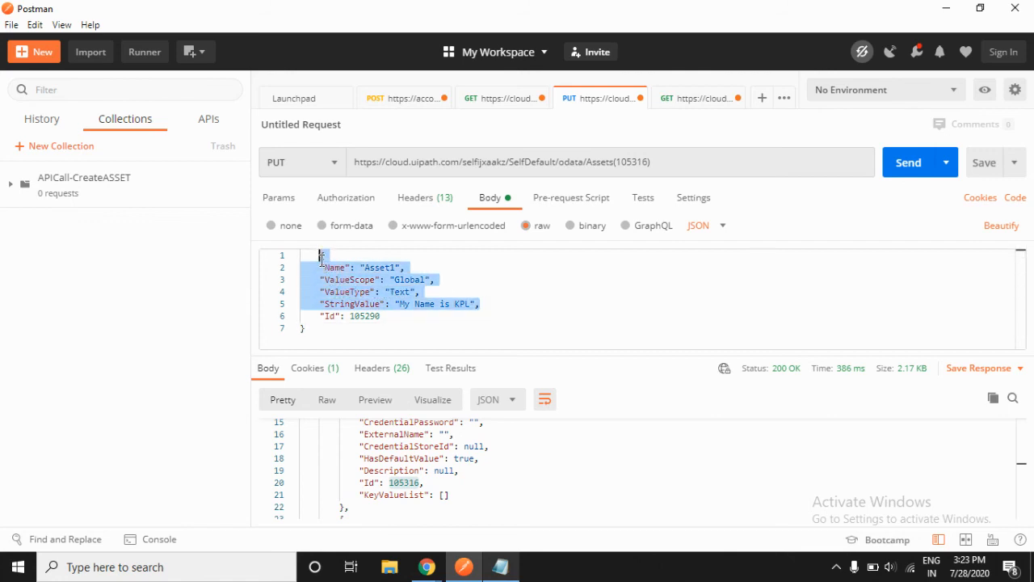
click(380, 316)
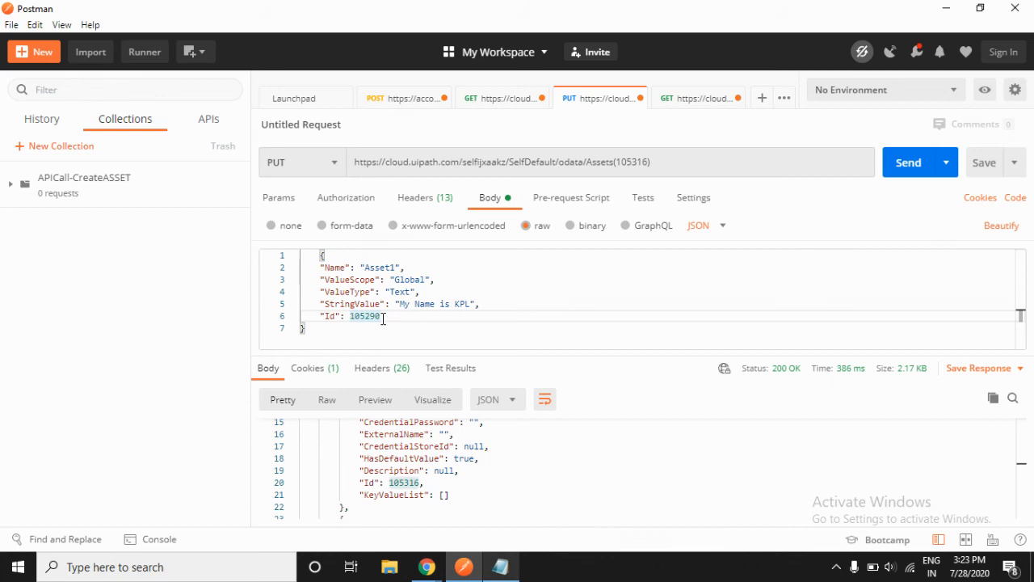
double_click(368, 318)
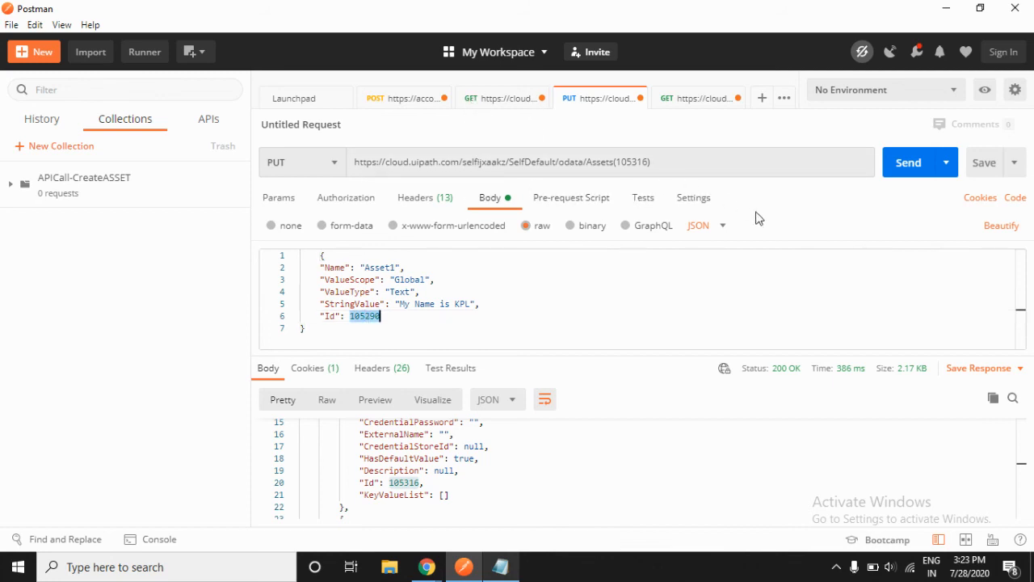
click(397, 318)
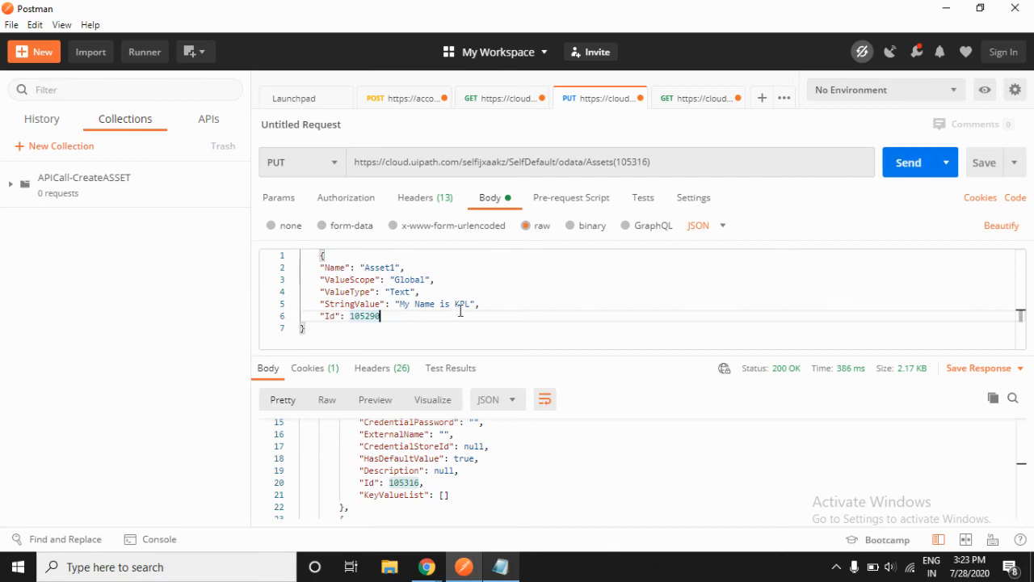
mouse_move(471, 304)
mouse_down()
mouse_move(444, 303)
mouse_move(456, 303)
mouse_up()
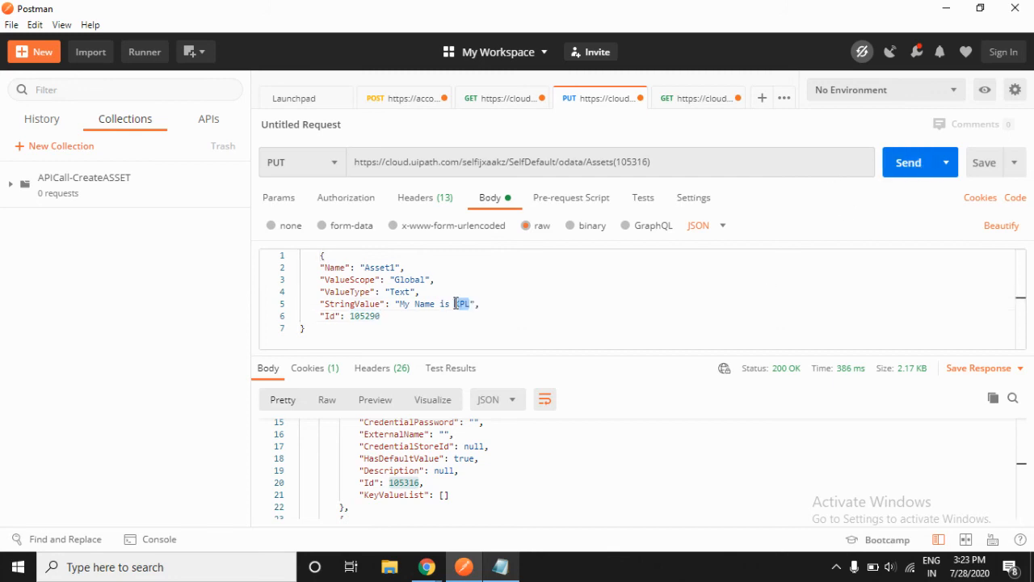
text(XYZ)
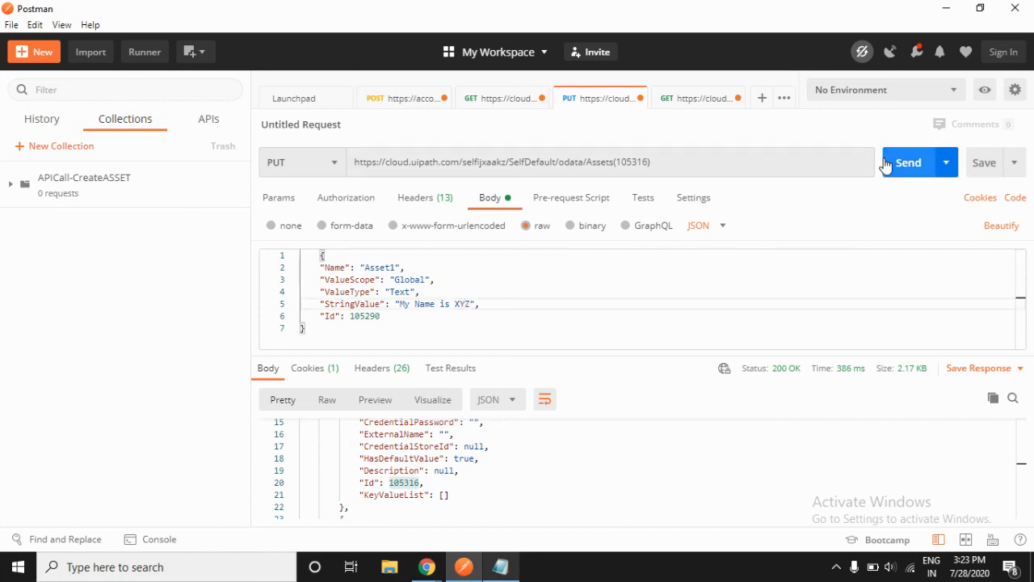
click(911, 178)
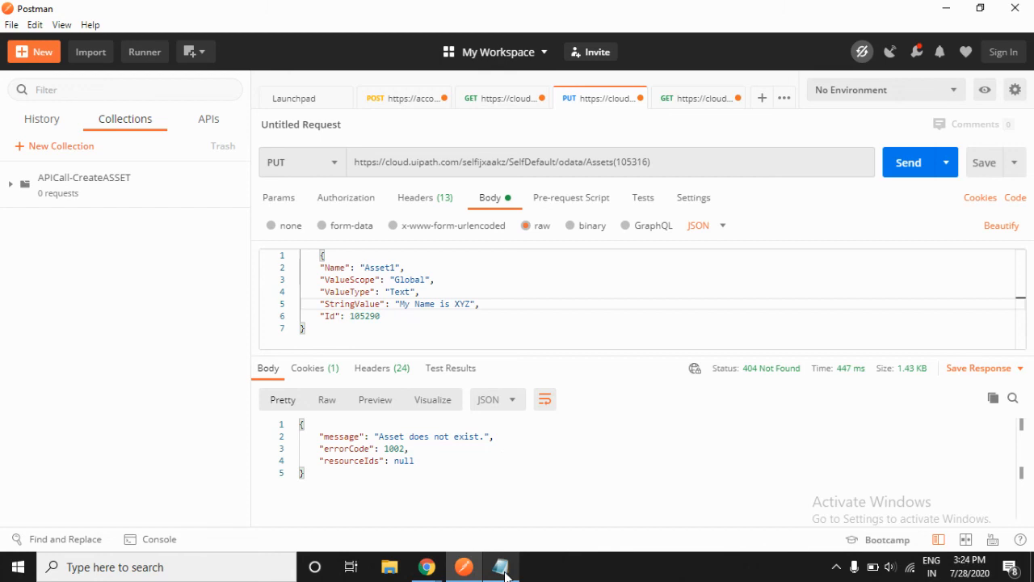
Try the PUT request with the body's Id 105290 in the URL's parentheses, comparing it with the Notepad notes before sending.
double_click(374, 316)
key(ctrl+c)
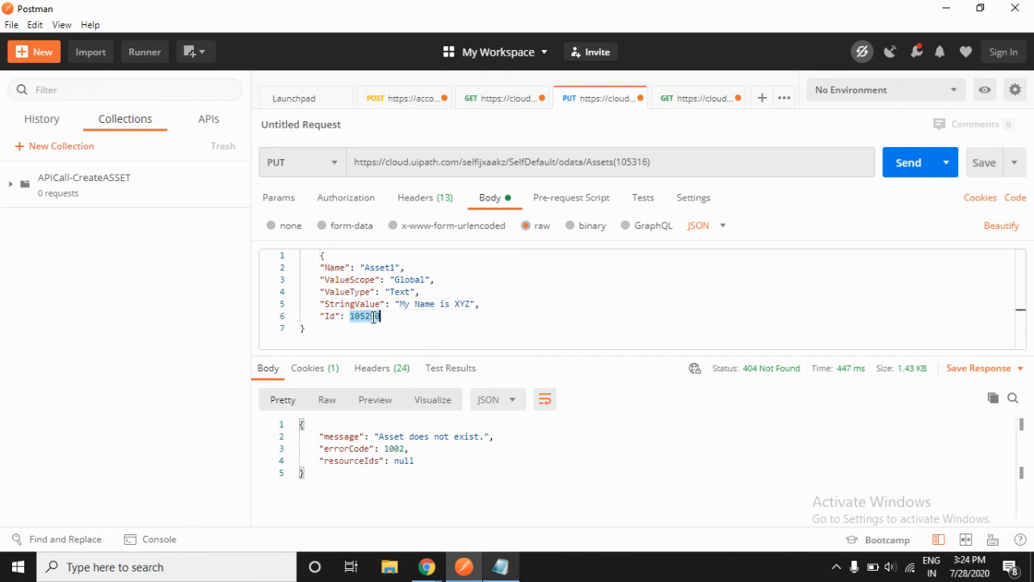
double_click(633, 161)
key(ctrl+v)
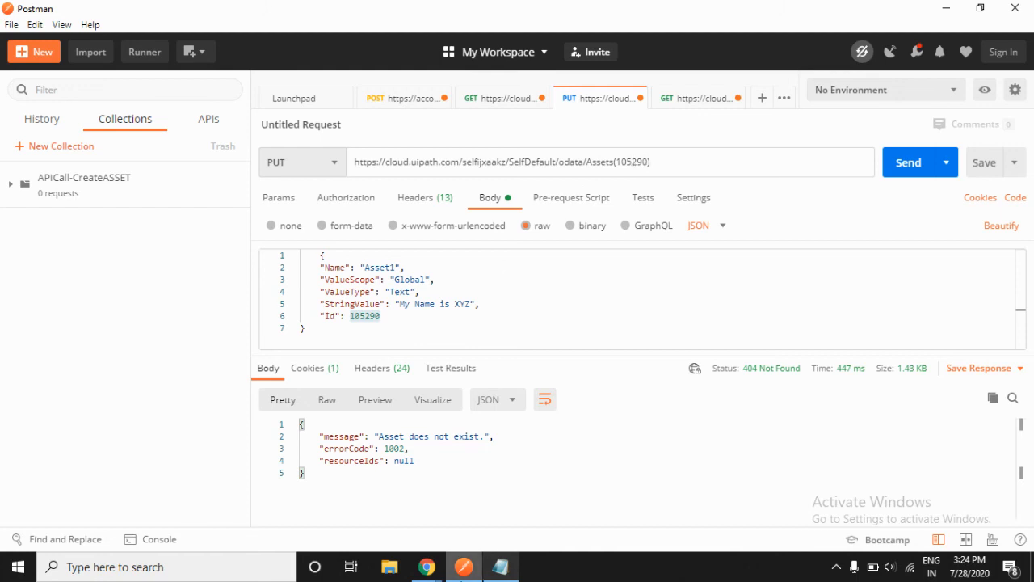
click(501, 566)
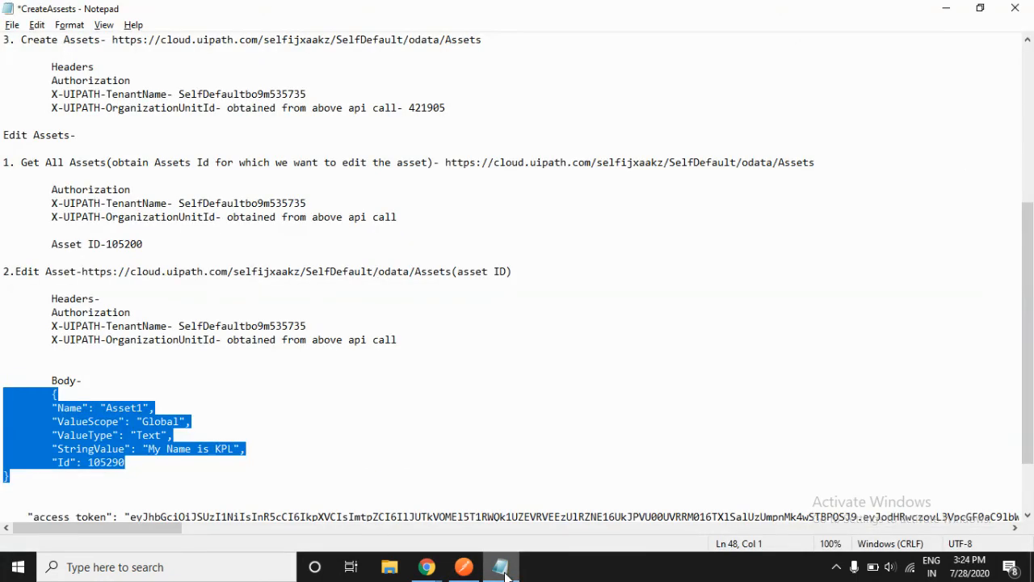
click(501, 566)
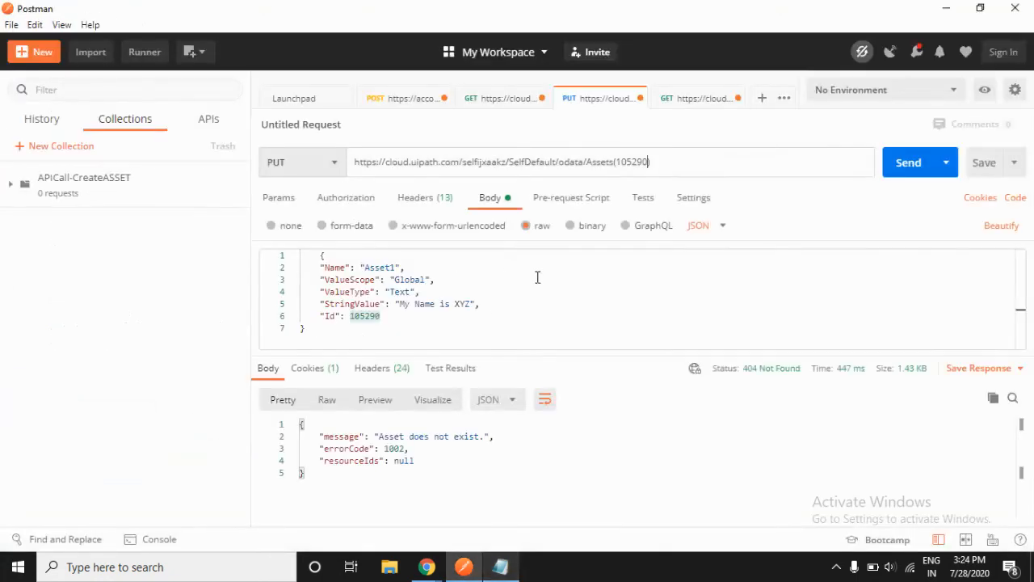
click(505, 308)
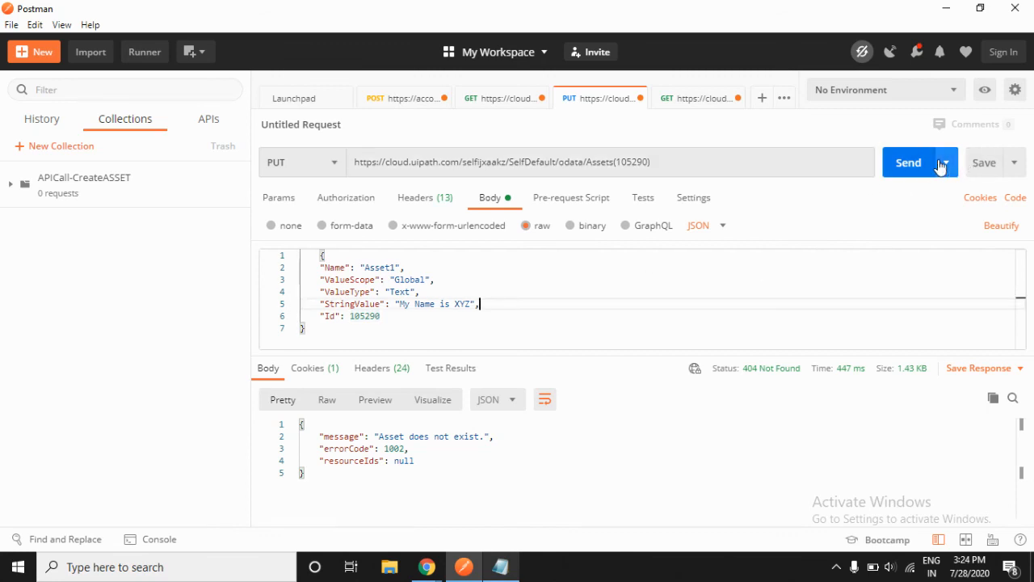
click(911, 170)
click(910, 164)
Remove the parenthesised asset Id from the Assets request URL and clear the request body.
click(666, 160)
drag(666, 160, 616, 161)
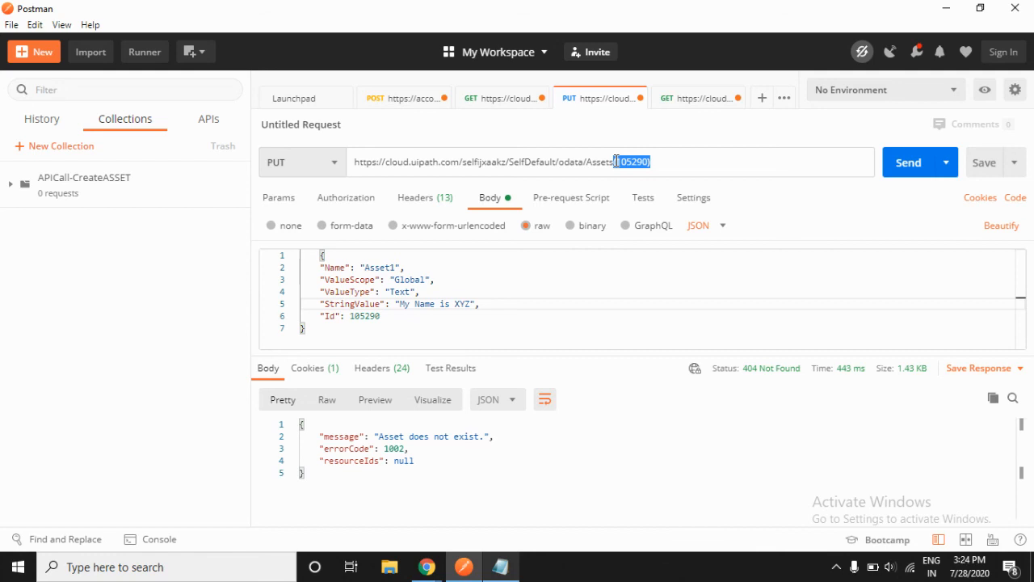
key(BackSpace)
drag(317, 328, 308, 258)
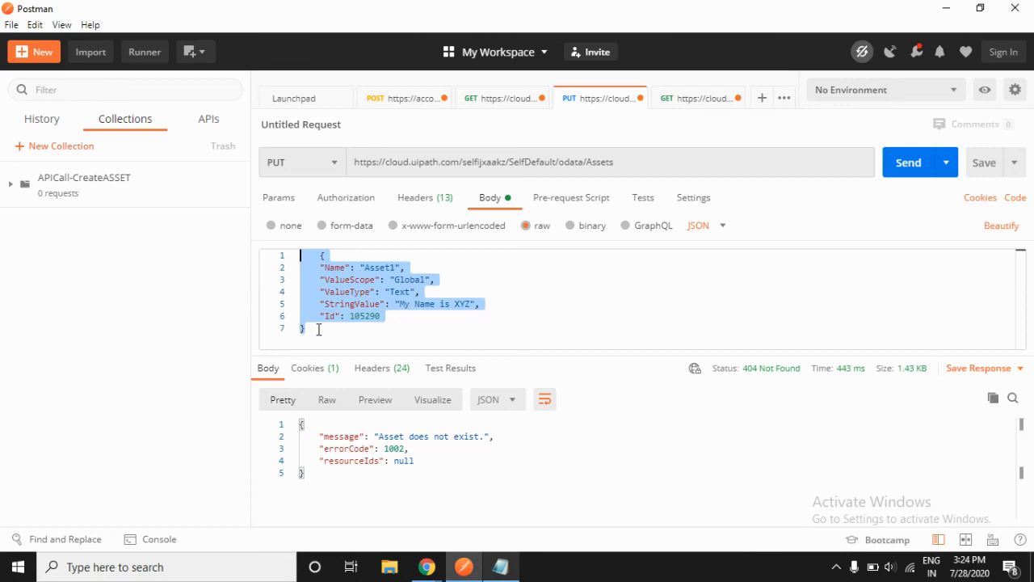
key(BackSpace)
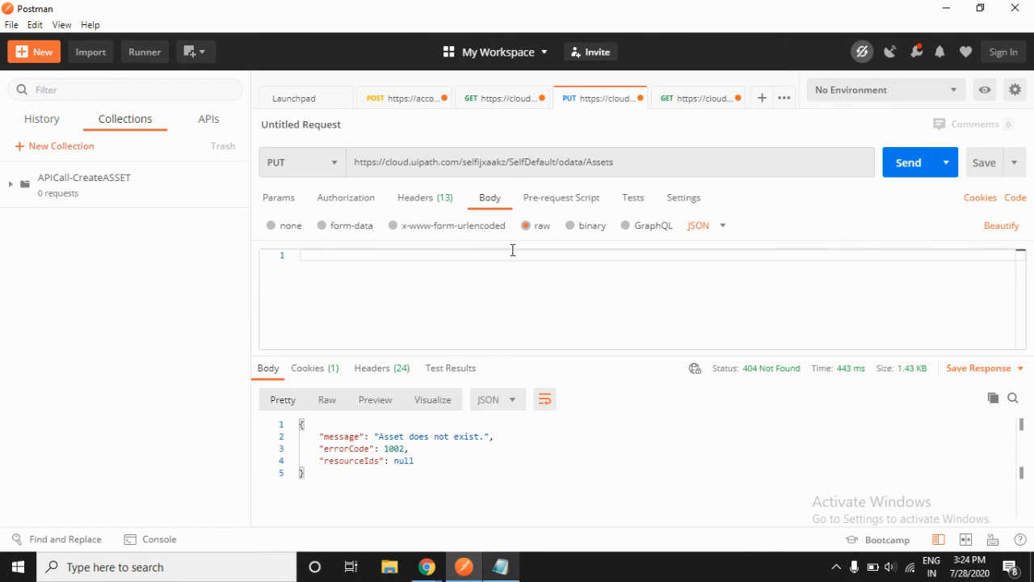
Check the request headers, change the method to GET and send the Assets request again.
click(432, 202)
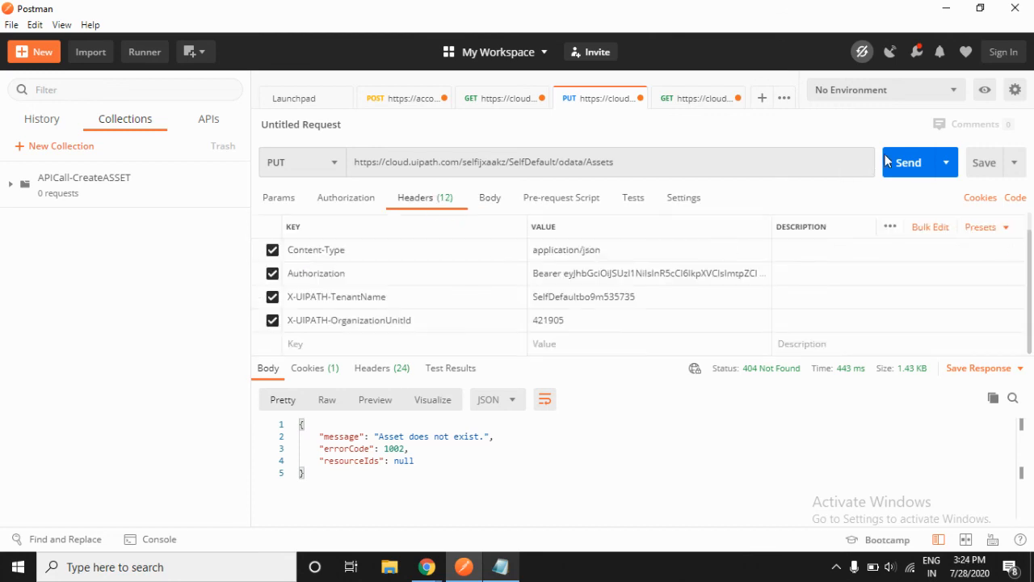
click(910, 163)
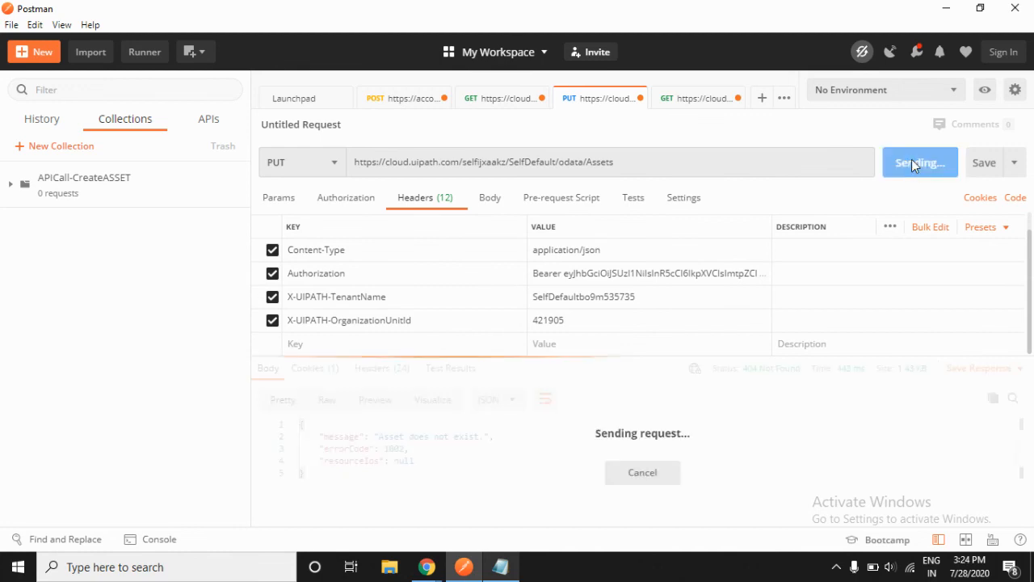
click(338, 168)
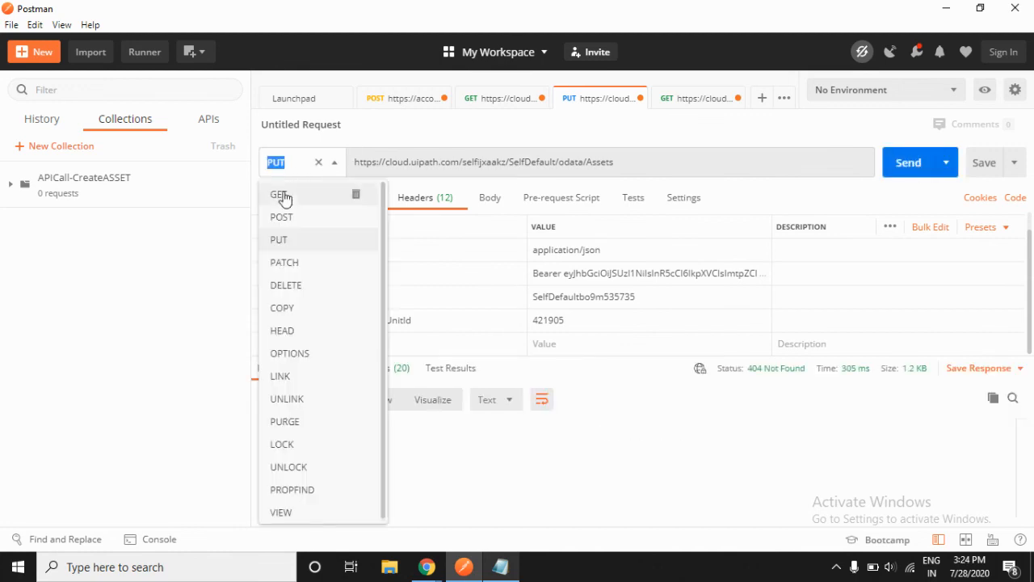
click(300, 201)
click(913, 162)
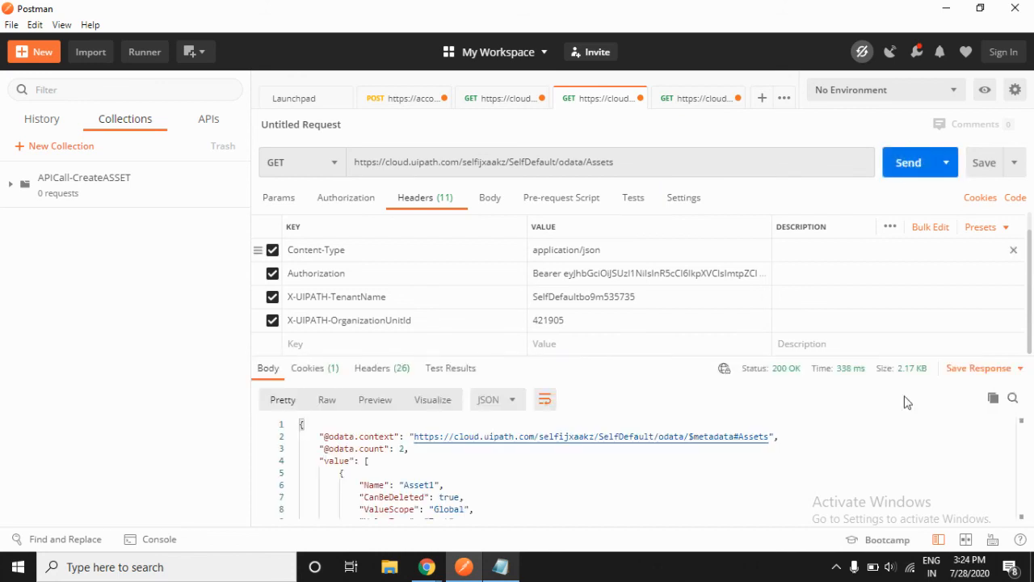
Copy Asset1's Id from the GET response and append it to the request URL as (105316).
drag(1022, 433, 1021, 470)
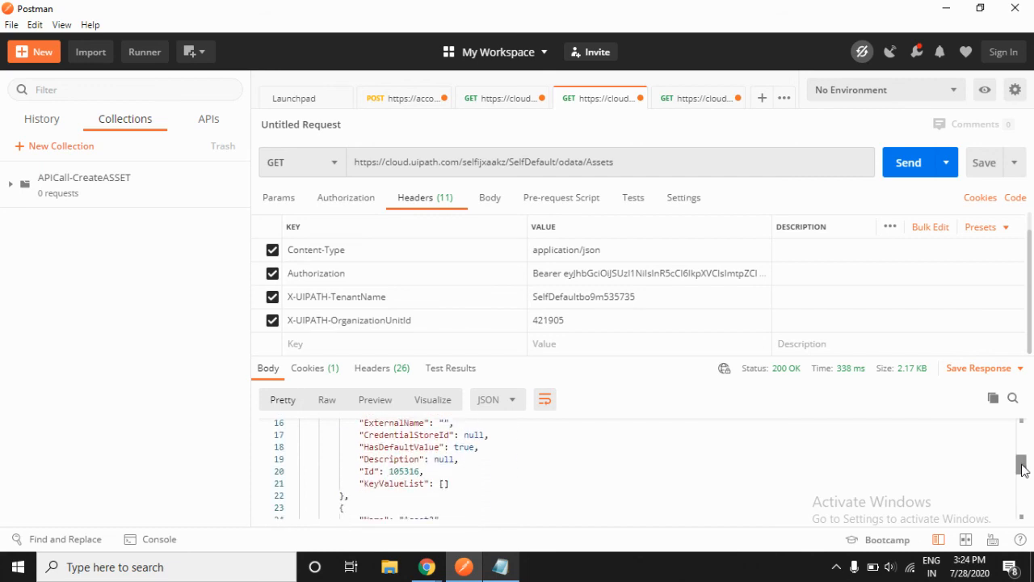
double_click(404, 472)
key(ctrl+c)
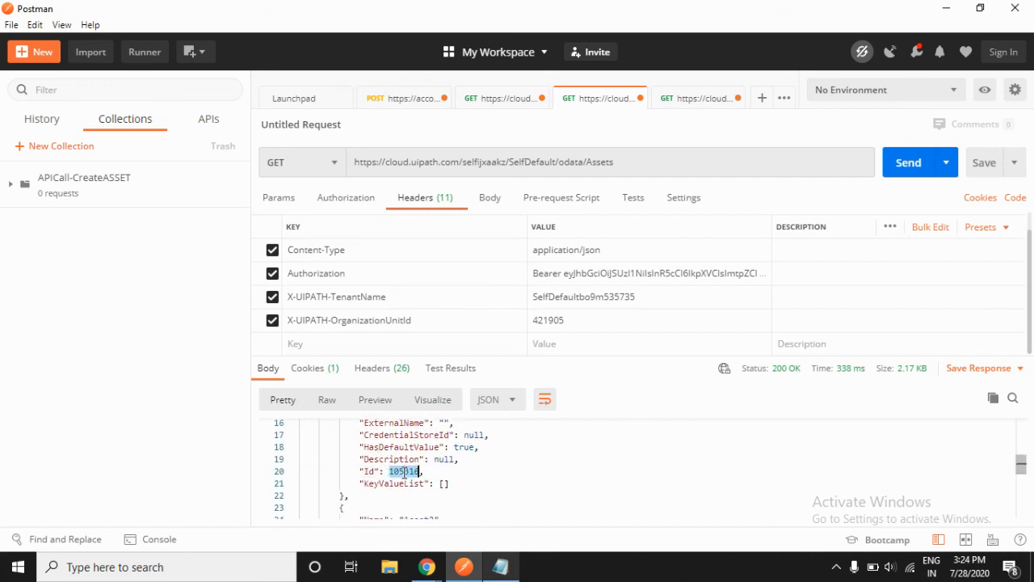
click(624, 168)
text(())
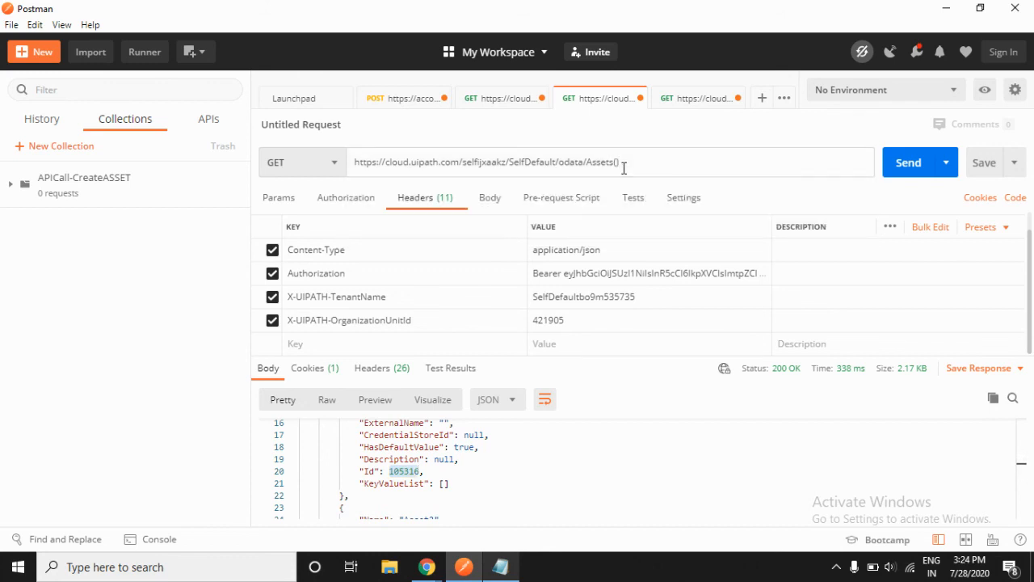
key(ctrl+v)
Fill the raw request body with the Edit Asset JSON for Asset1 from the Notepad notes.
click(502, 568)
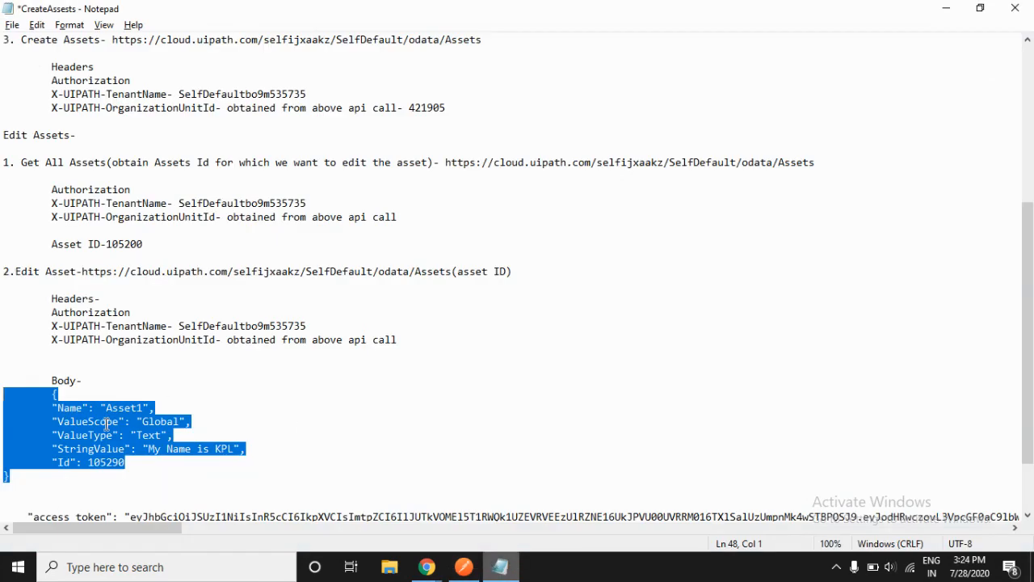
key(alt+Tab)
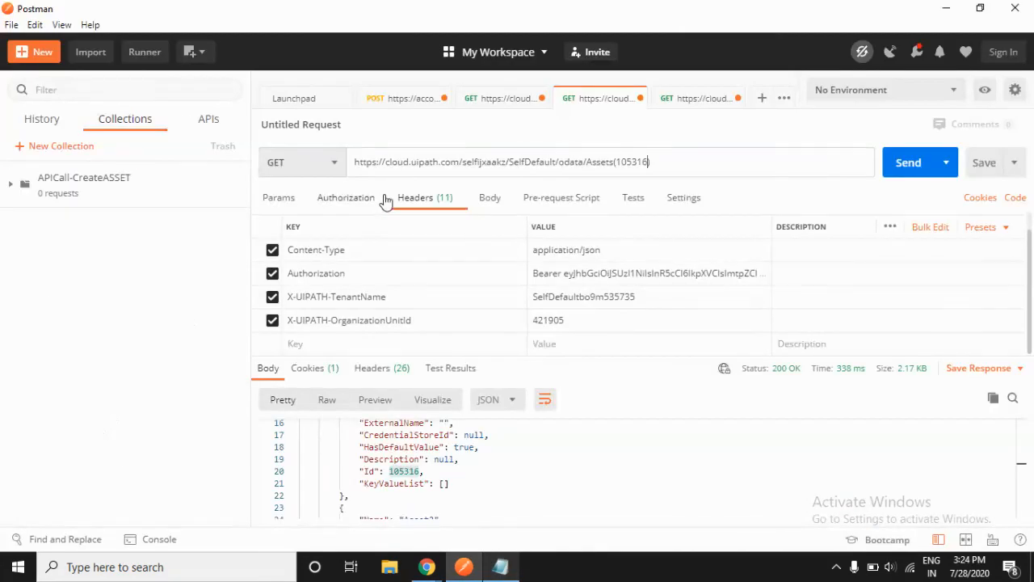
click(491, 197)
click(325, 257)
text({ "Name": "Asset1", "ValueScope": "Global", "ValueType": "Text", "StringValue": "My Name is KPL", "Id": 105290 })
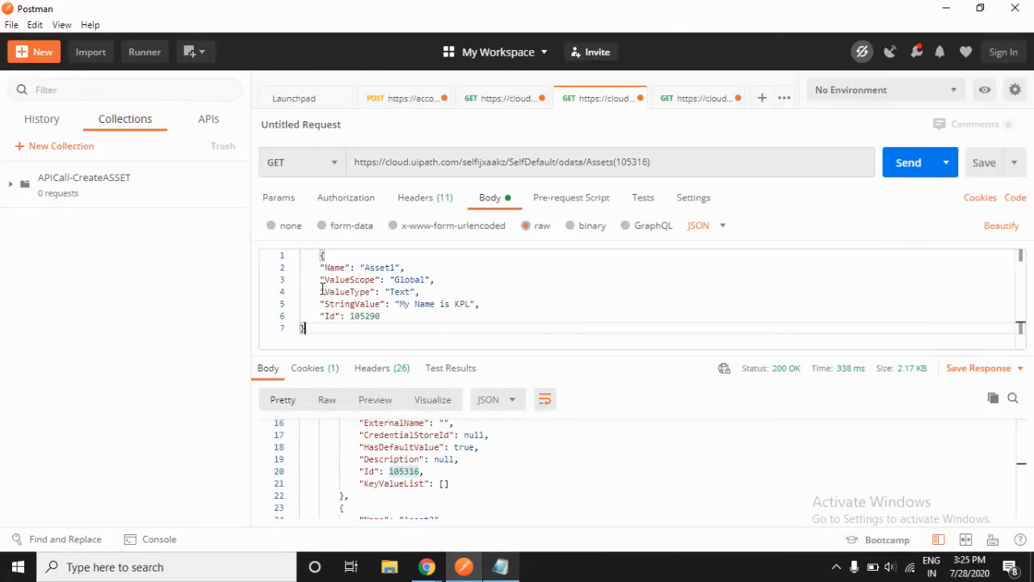
Replace the Id in the request body with the URL's asset Id, 105316.
double_click(636, 162)
key(ctrl+c)
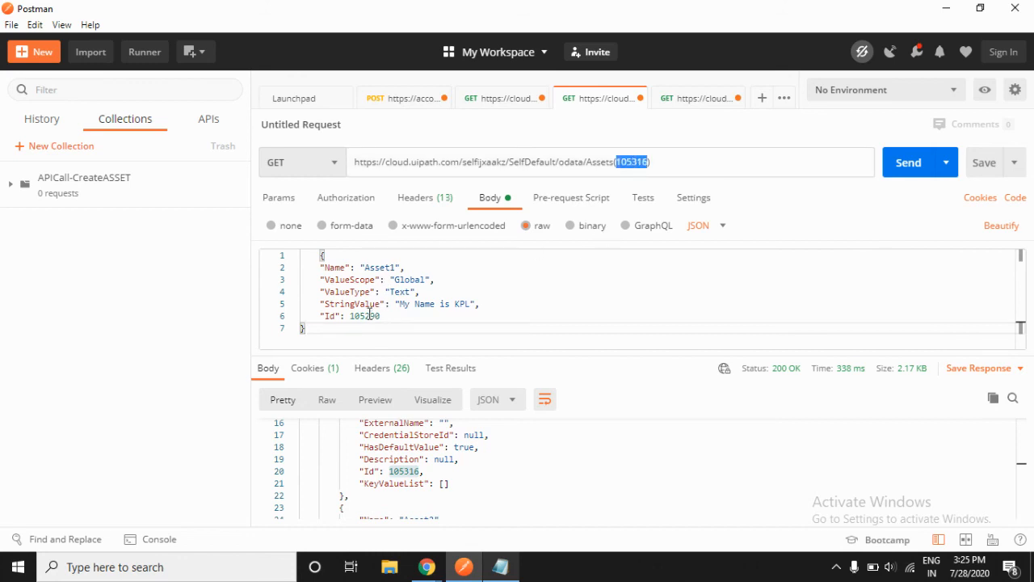
click(370, 316)
double_click(370, 316)
key(ctrl+v)
Change the StringValue in the request body to "My Name is XYZ".
click(449, 304)
drag(450, 304, 474, 303)
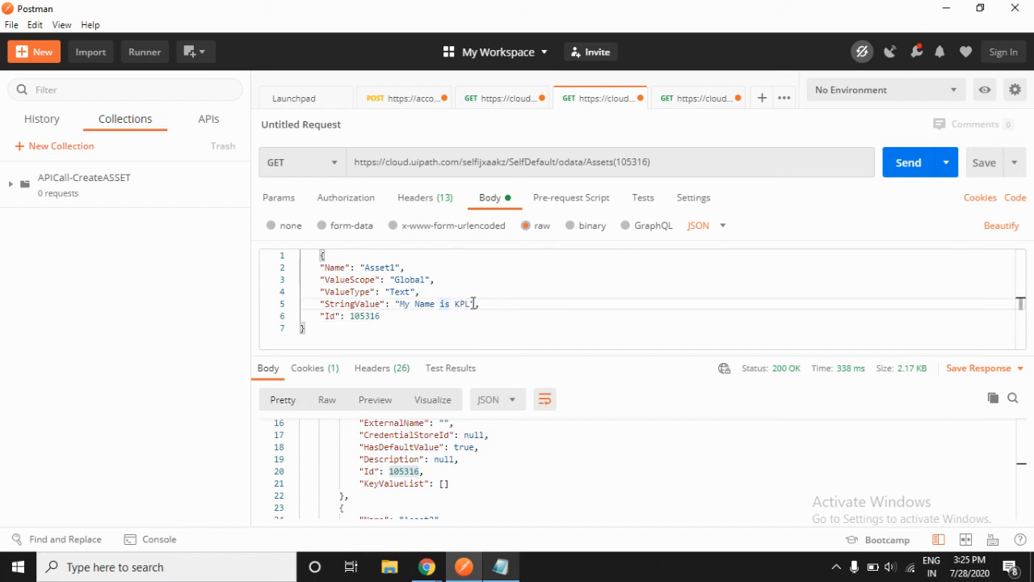
key(BackSpace)
text(XYZ)
click(518, 282)
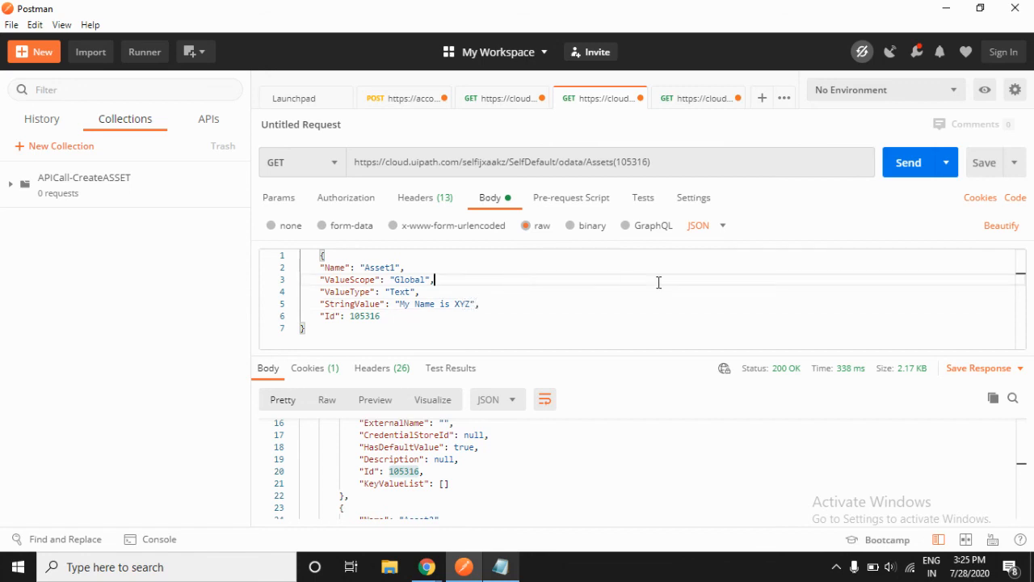
Change the Assets(105316) request's method to PUT, send it and check the response status.
click(915, 161)
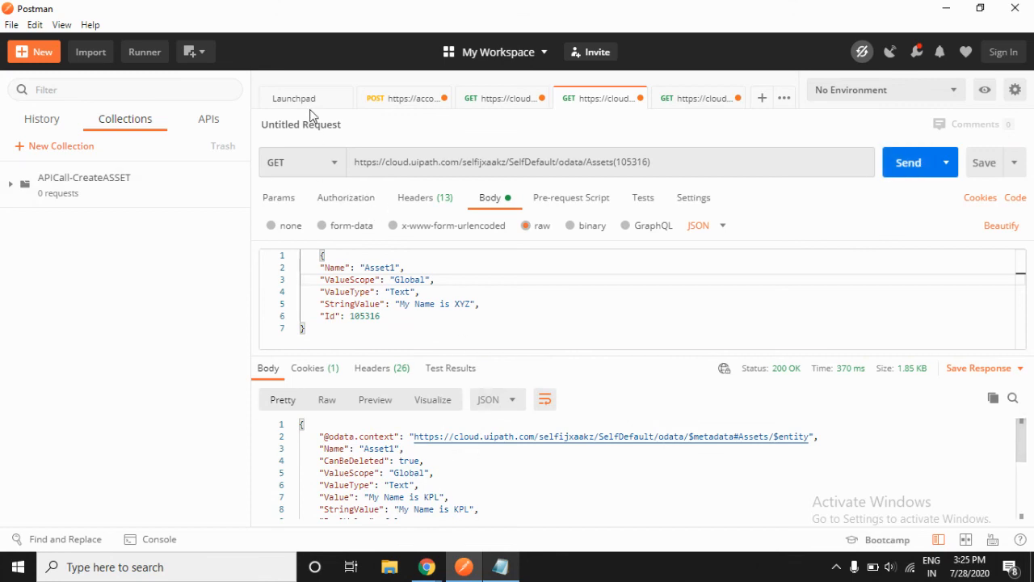
click(335, 161)
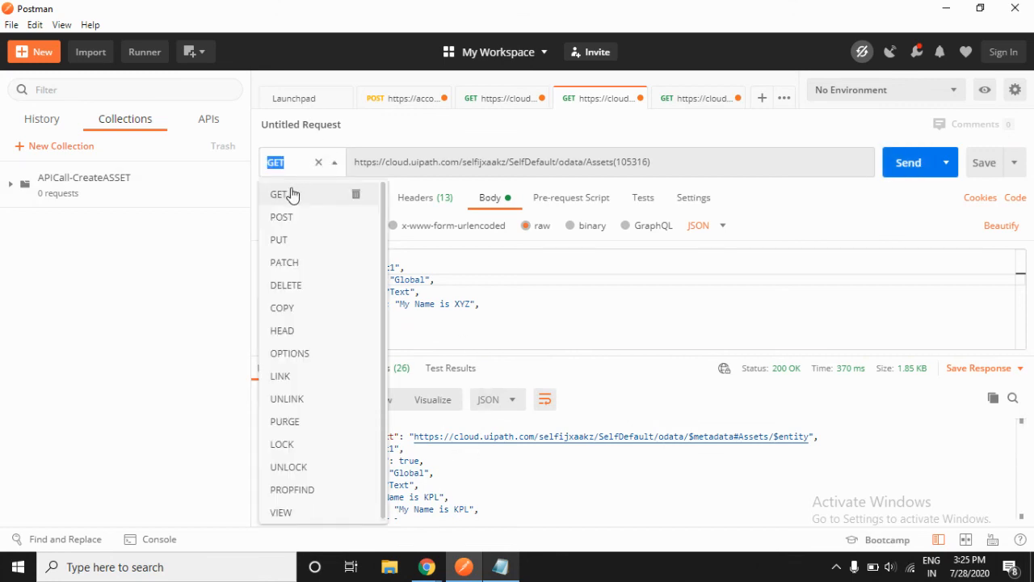
click(291, 239)
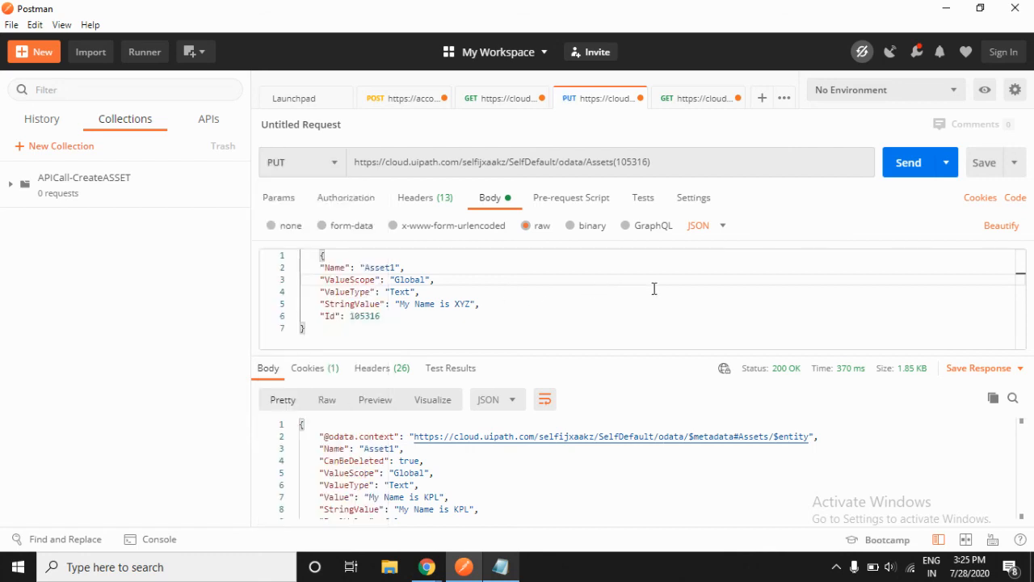
click(911, 167)
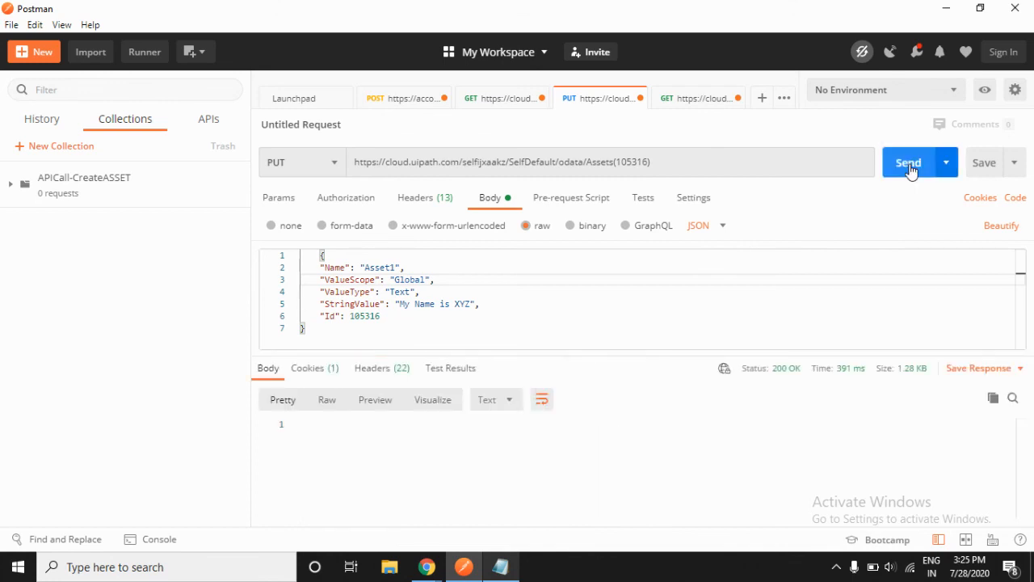
mouse_move(786, 370)
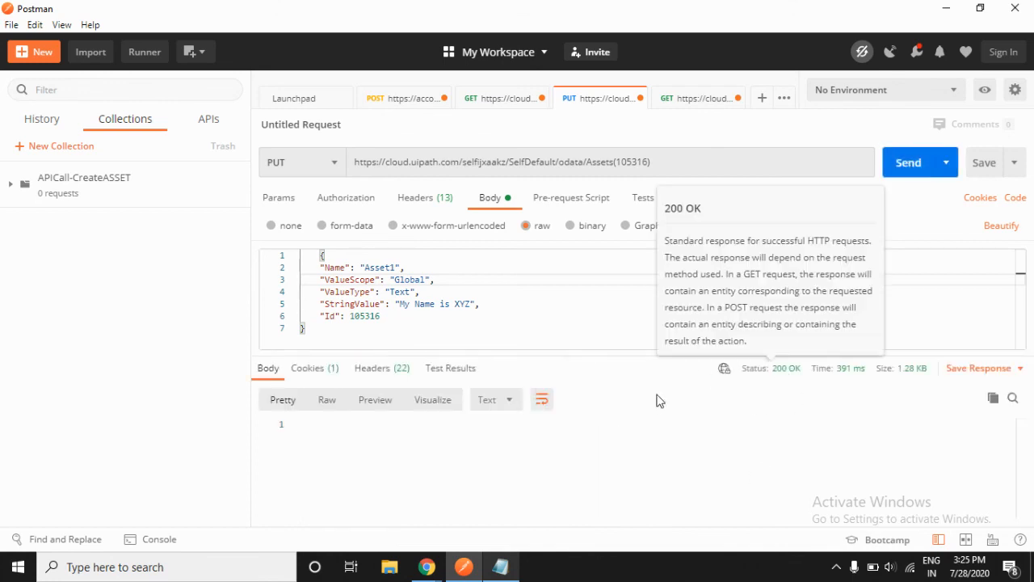
Switch to UiPath Orchestrator in Chrome and reload the Assets page to check Asset1's value.
key(alt+Tab)
key(alt+Tab)
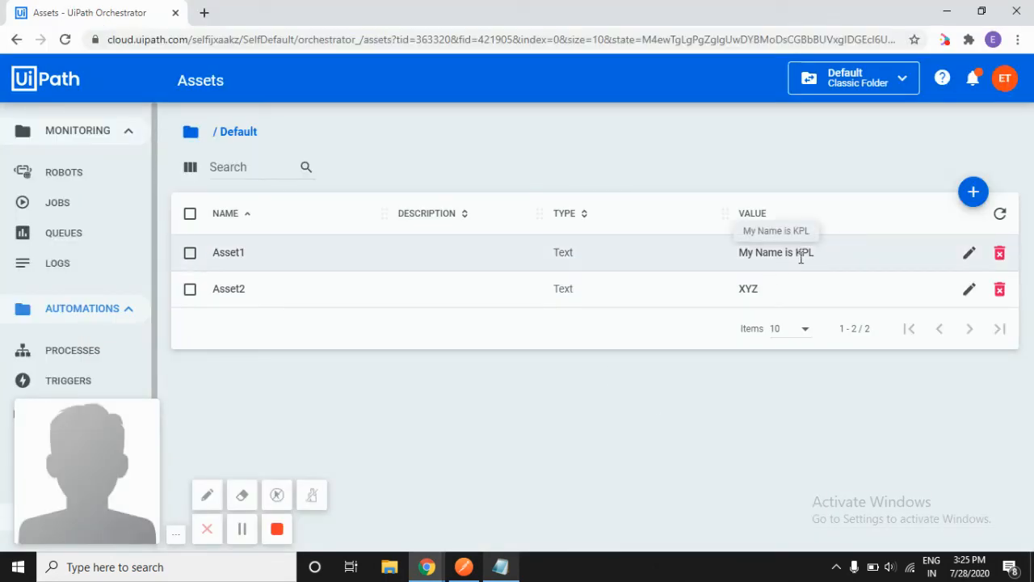
click(74, 40)
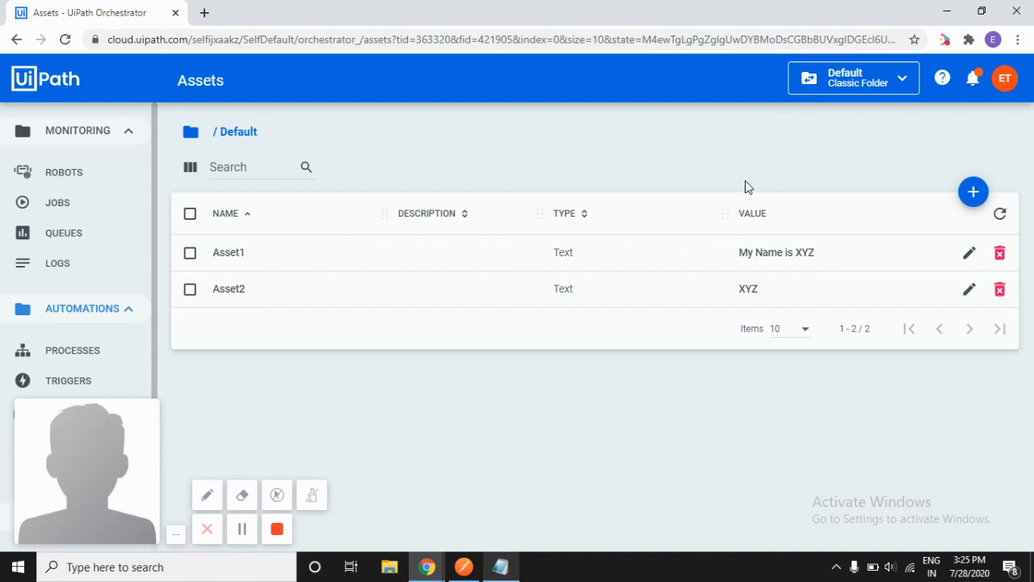
Review the Edit Asset notes in Notepad and the StringValue in Postman's PUT request body.
click(464, 564)
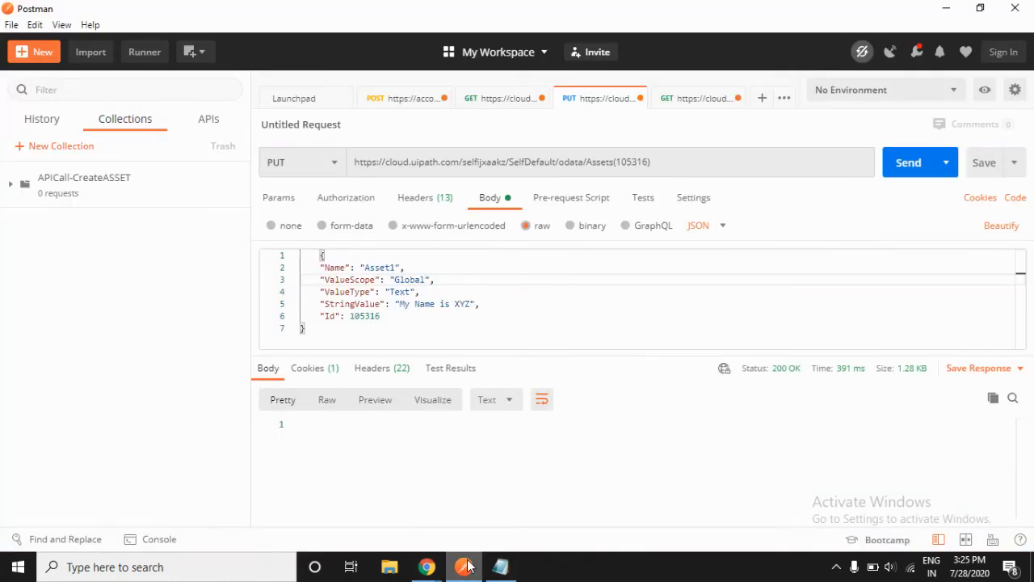
click(502, 569)
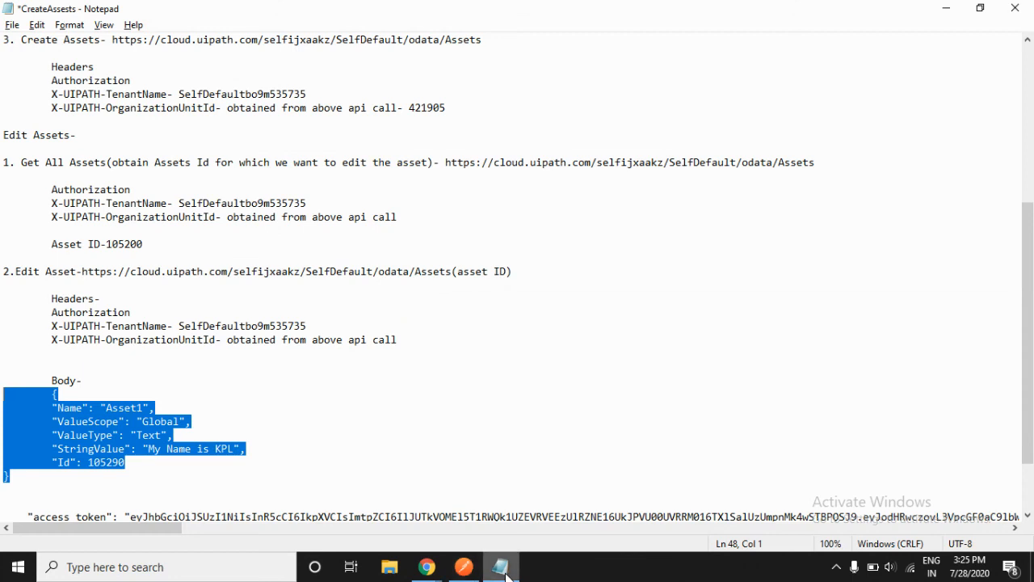
click(502, 569)
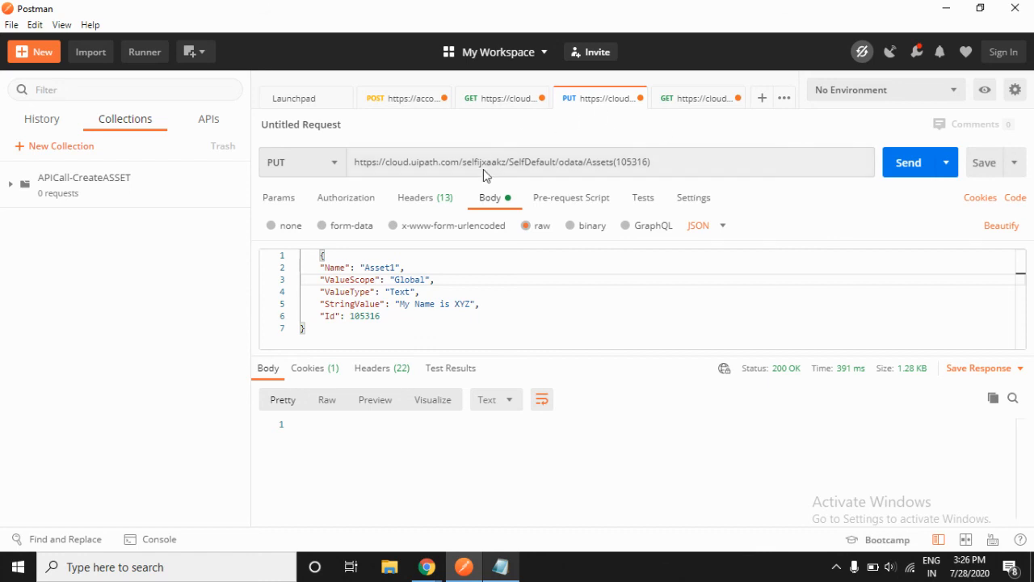
click(399, 304)
drag(432, 301, 473, 300)
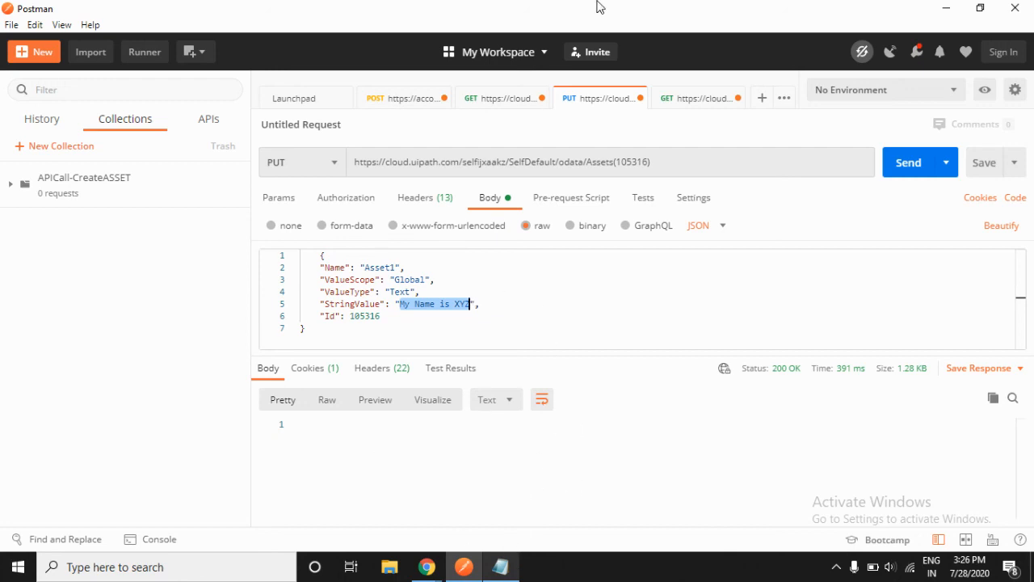
click(428, 570)
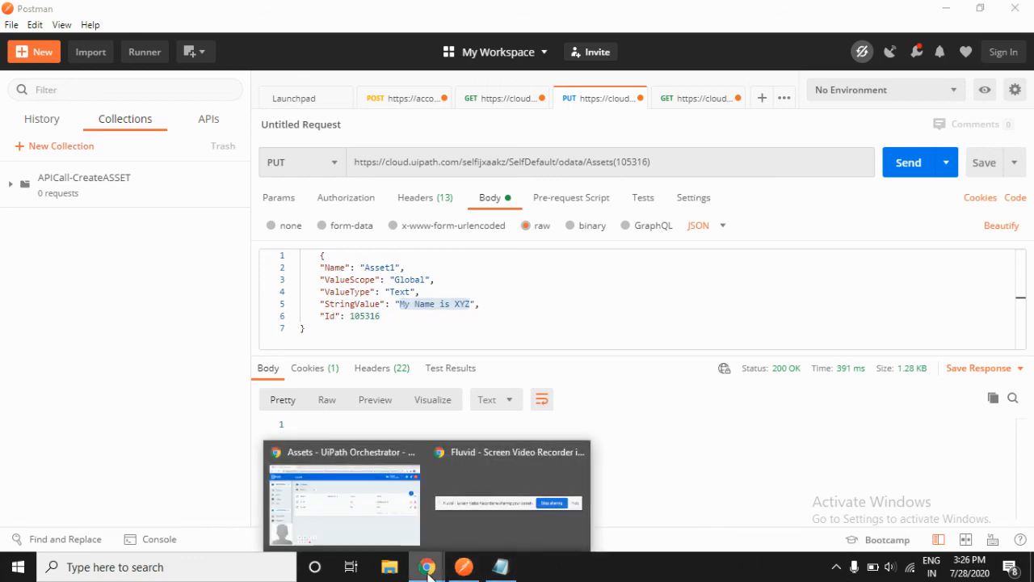